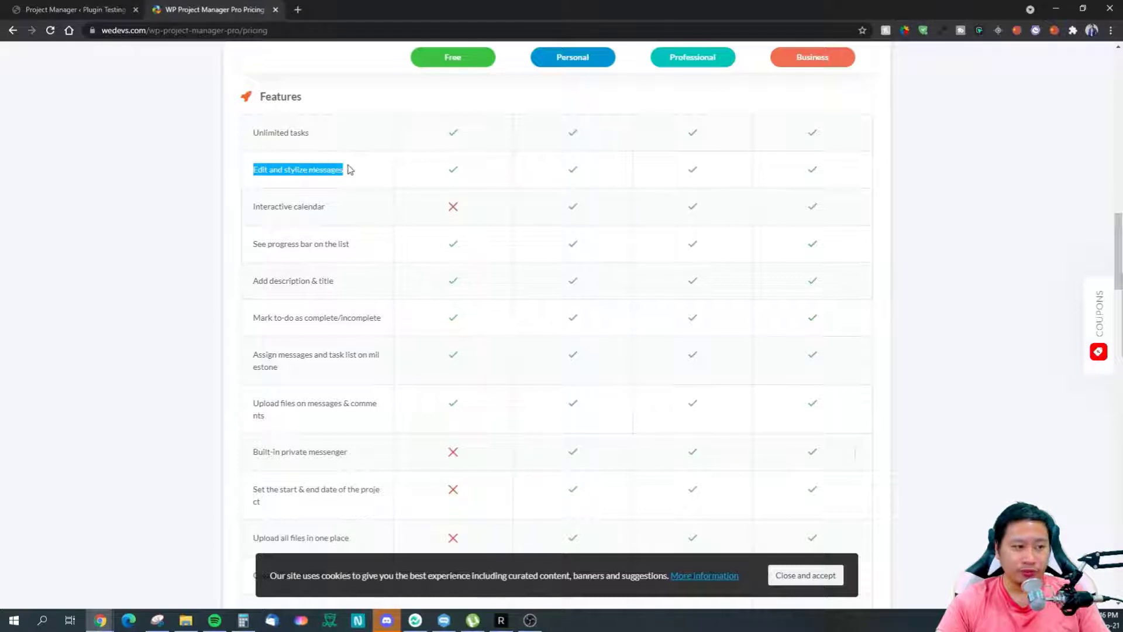
# Step: Scroll the pricing table past the Modules comparison and Buy Now buttons to the FAQ questions
pyautogui.click(522, 315)
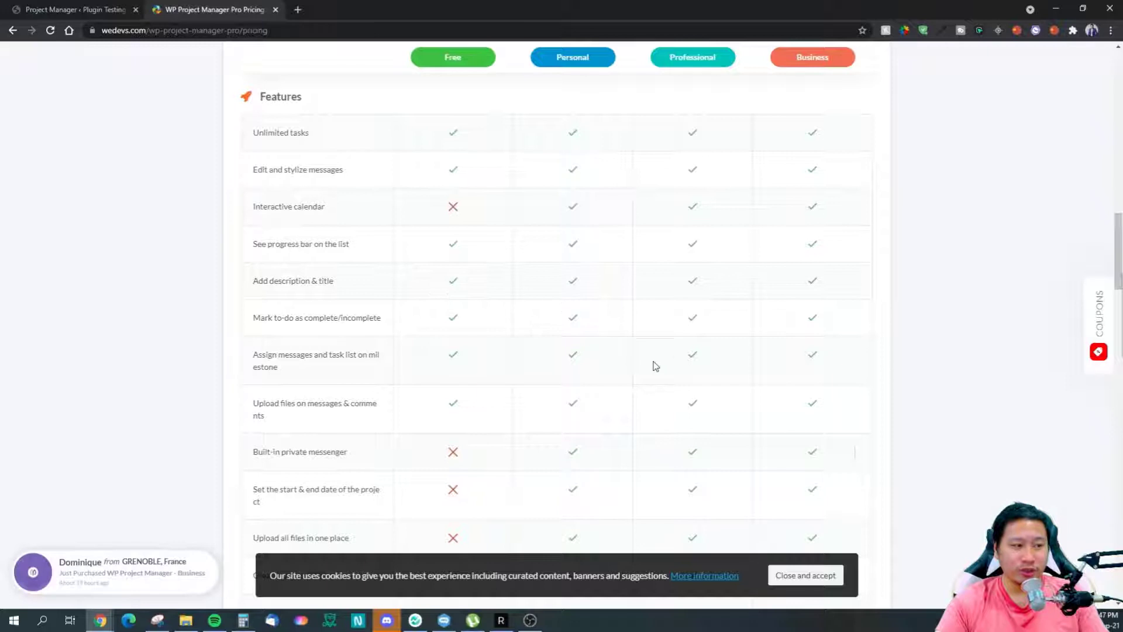
pyautogui.scroll(-1, 768, 293)
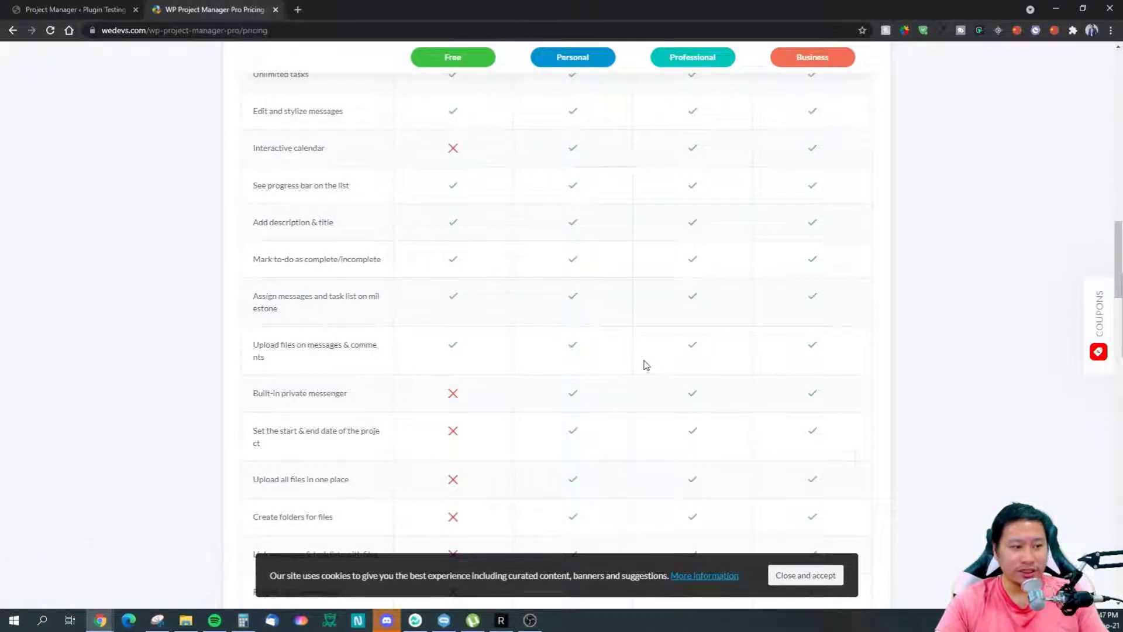
pyautogui.scroll(-1, 872, 351)
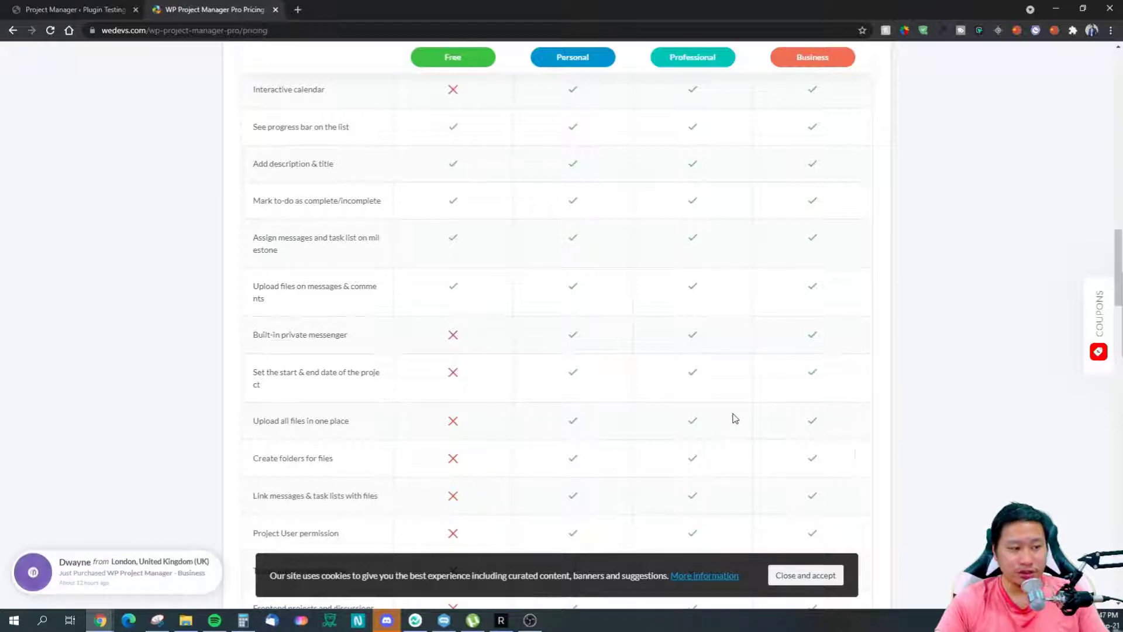
pyautogui.scroll(-2, 735, 418)
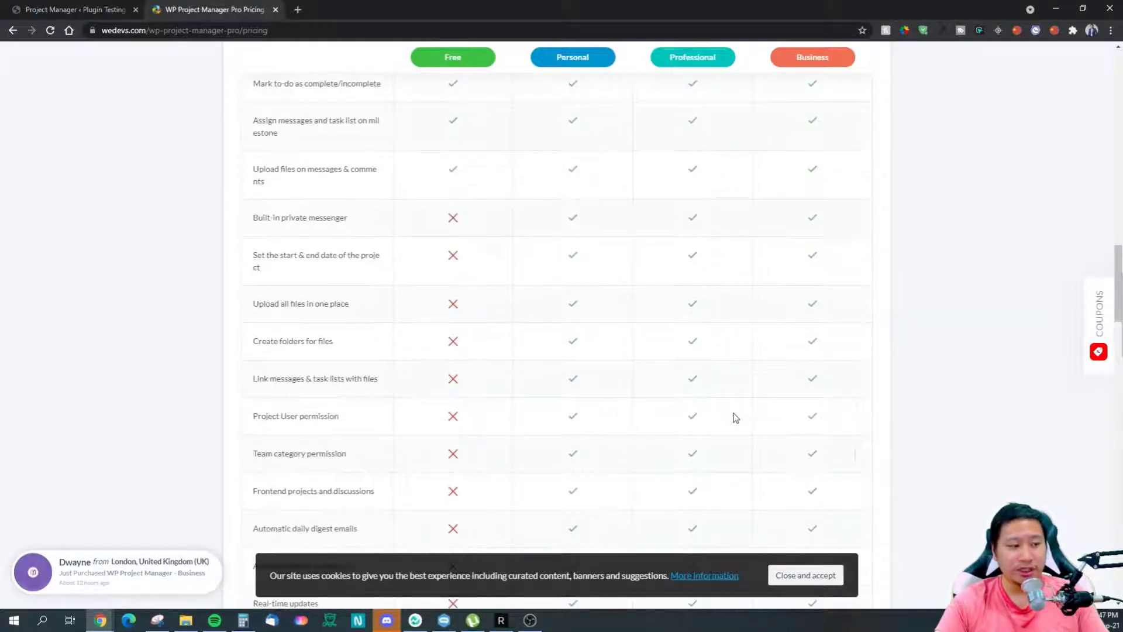
pyautogui.scroll(1, 733, 404)
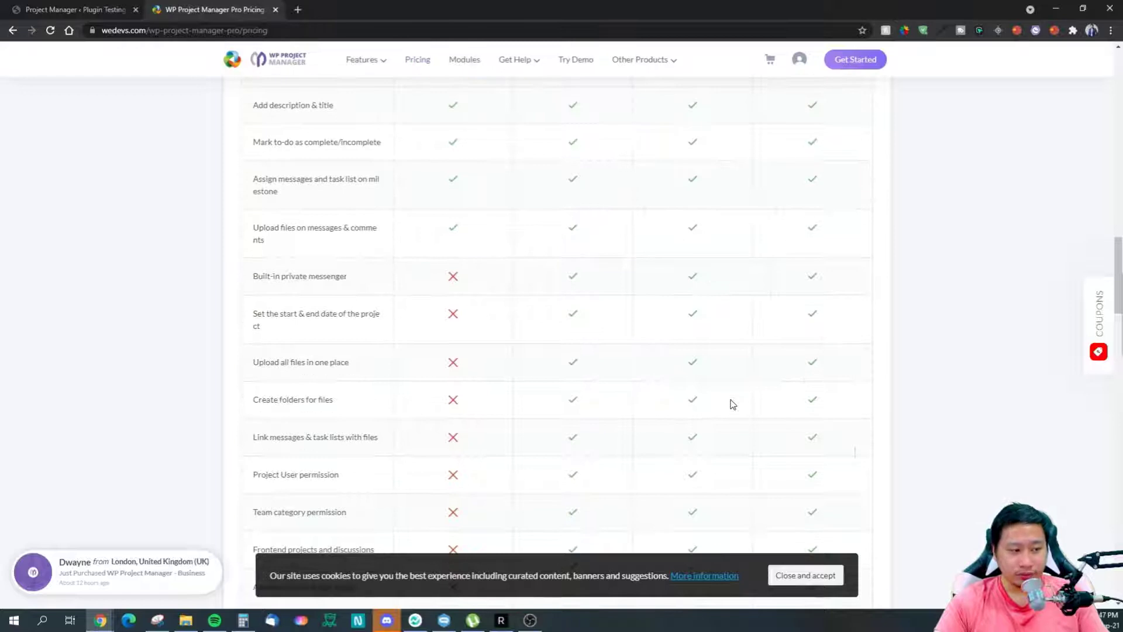
pyautogui.scroll(-5, 733, 404)
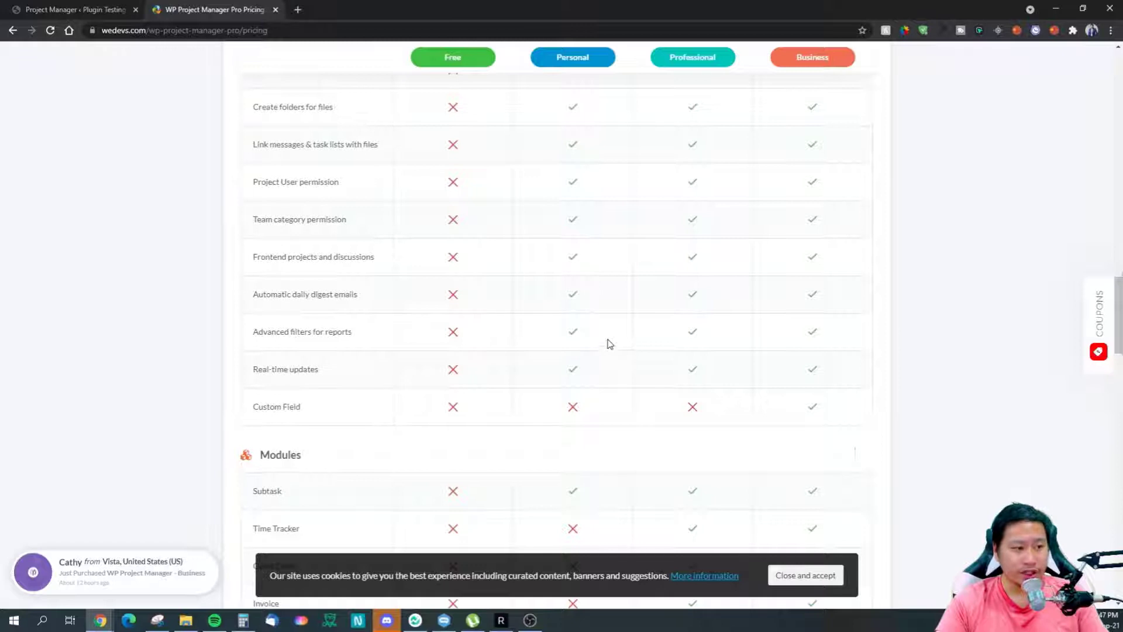
pyautogui.scroll(-1, 610, 338)
pyautogui.scroll(-2, 680, 334)
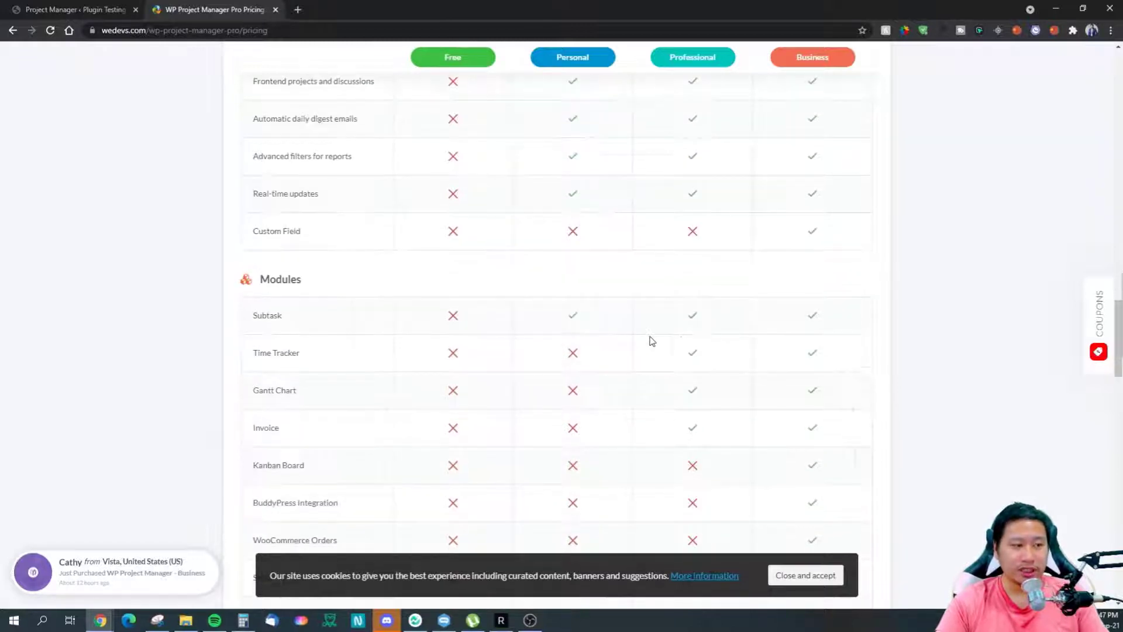
pyautogui.scroll(-2, 711, 342)
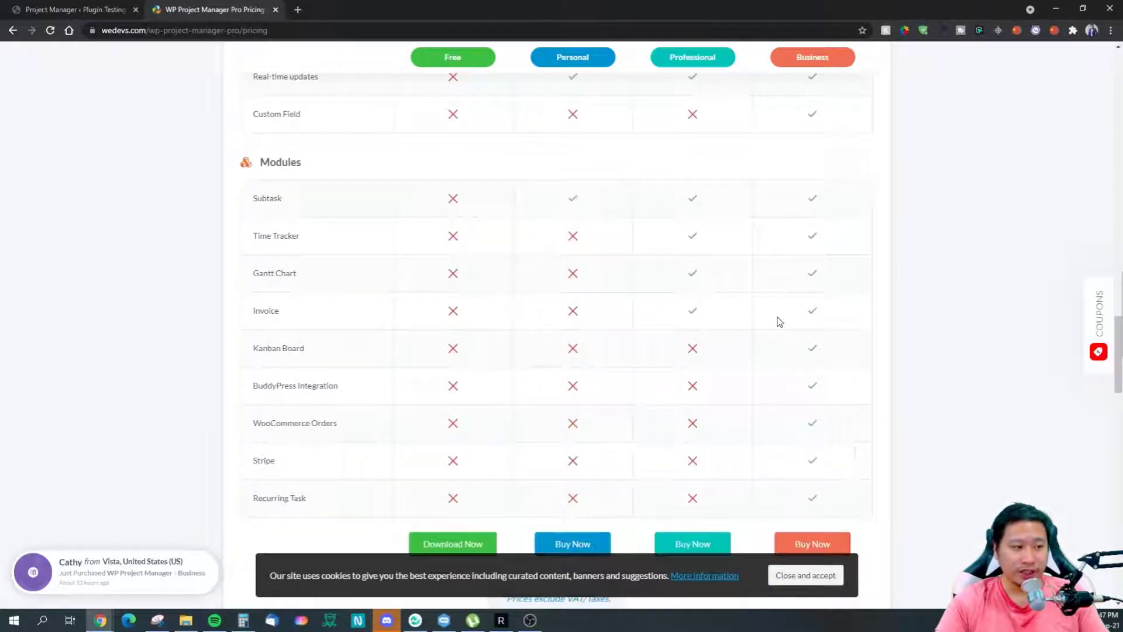
pyautogui.scroll(-2, 784, 319)
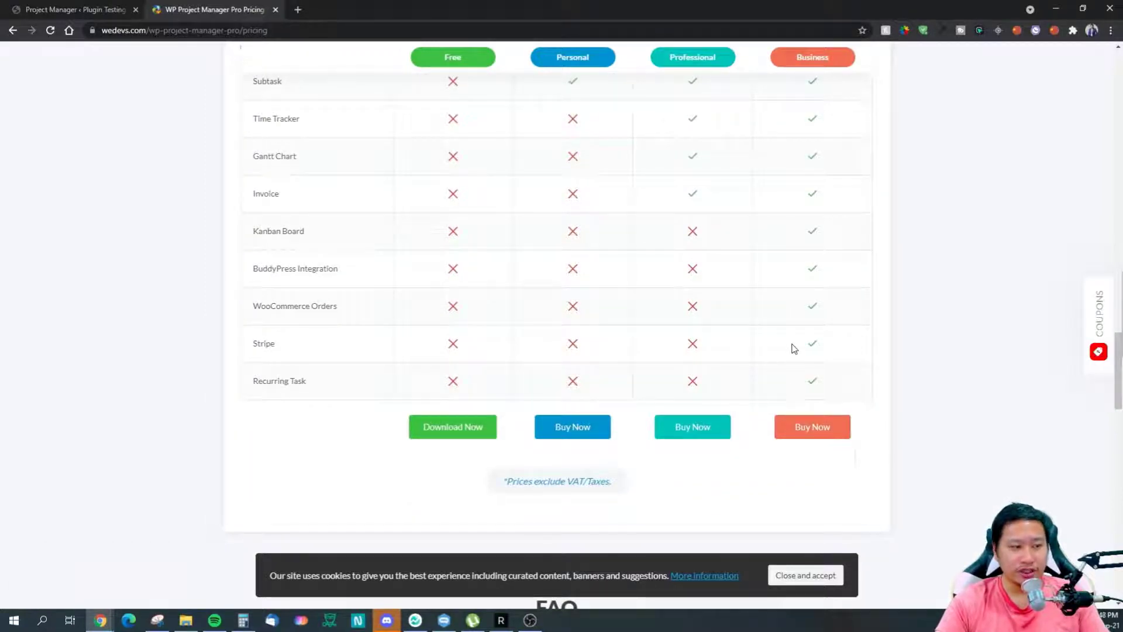
pyautogui.scroll(-7, 794, 349)
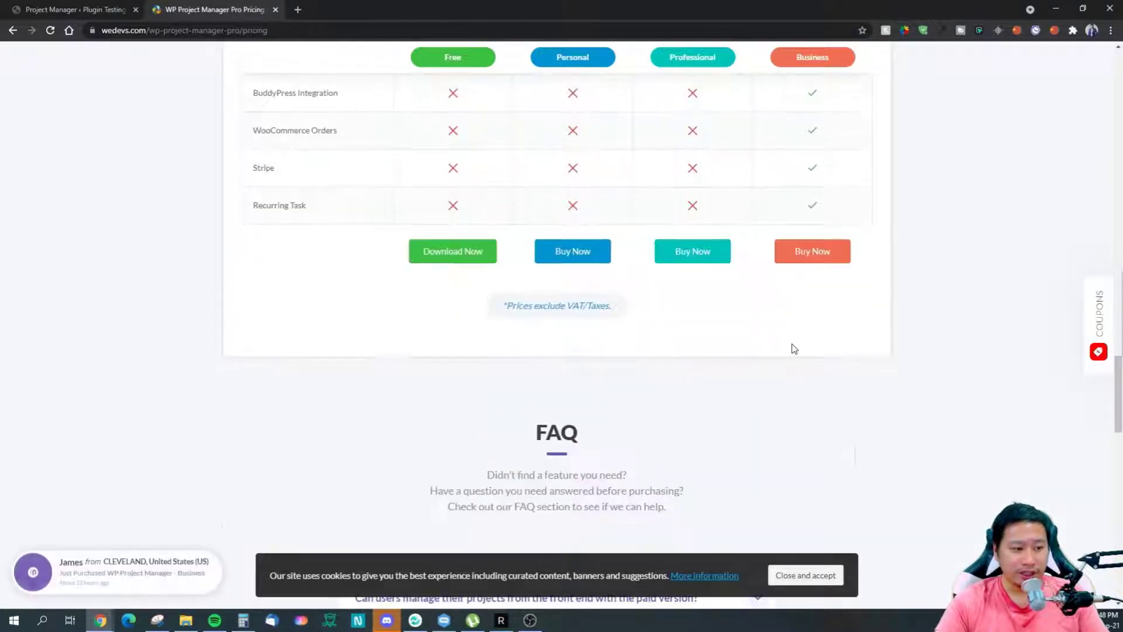
pyautogui.scroll(-3, 794, 349)
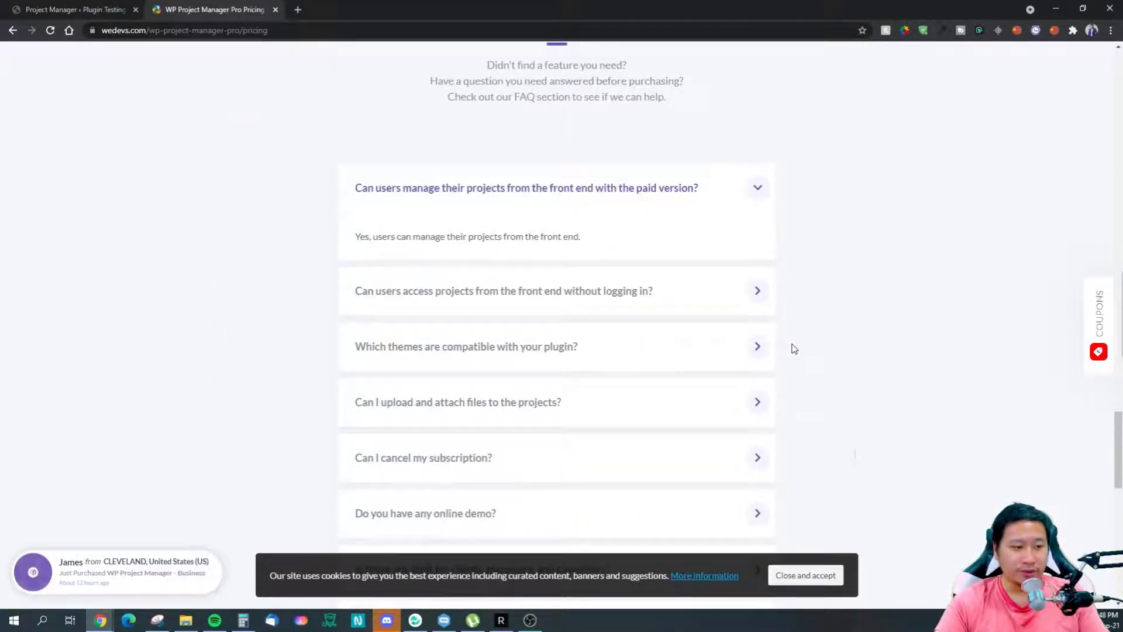
pyautogui.scroll(-4, 794, 349)
pyautogui.scroll(-4, 794, 349)
pyautogui.scroll(12, 795, 349)
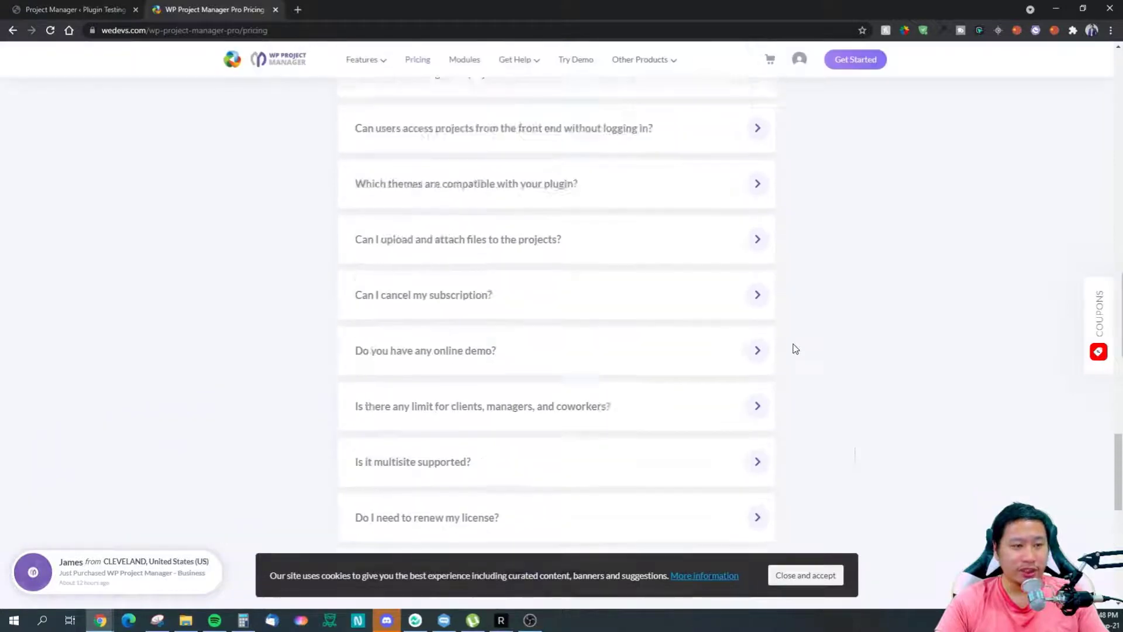
# Step: Go to Project Manager > Modules in WordPress admin and zoom the page to 110%
pyautogui.click(64, 7)
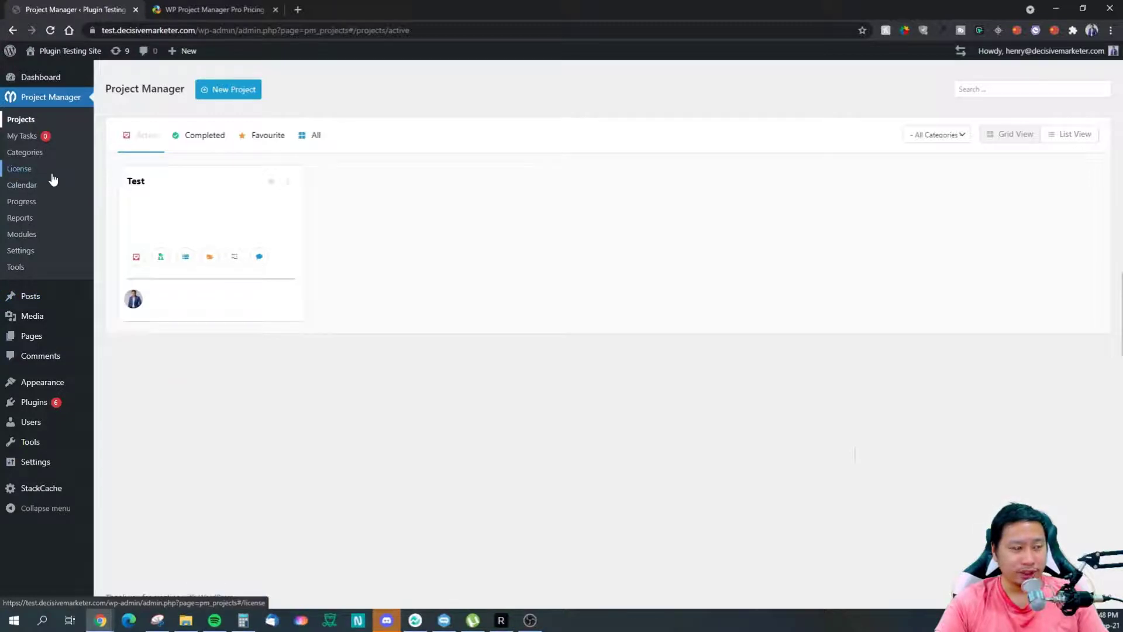
pyautogui.click(28, 236)
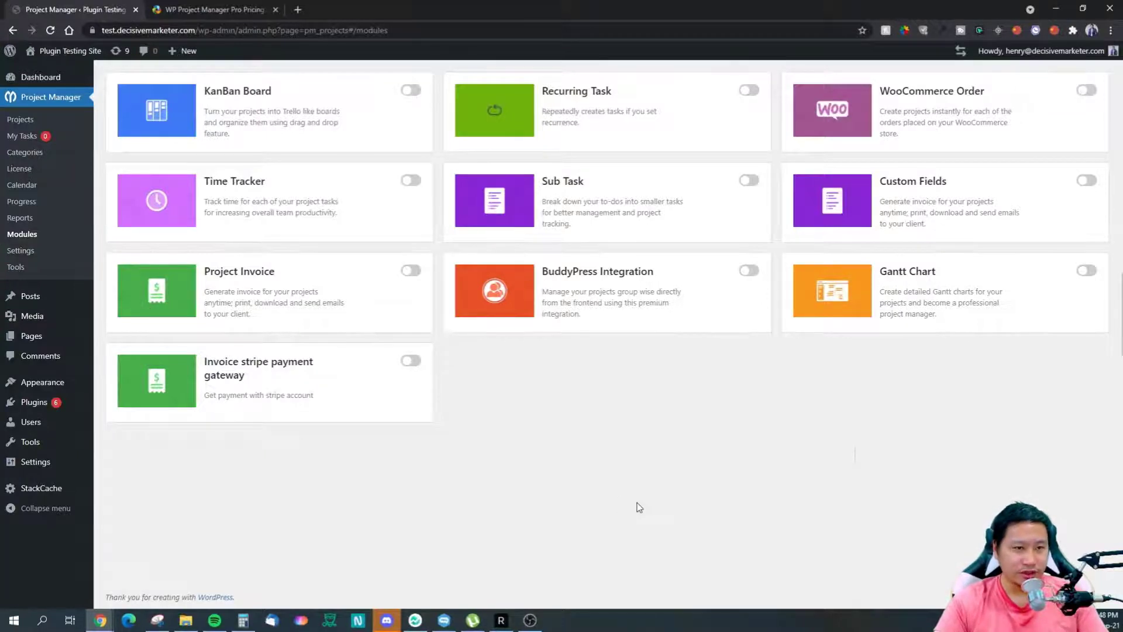
pyautogui.hotkey('ctrl', '+')
pyautogui.hotkey('ctrl', '-')
pyautogui.hotkey('ctrl', '+')
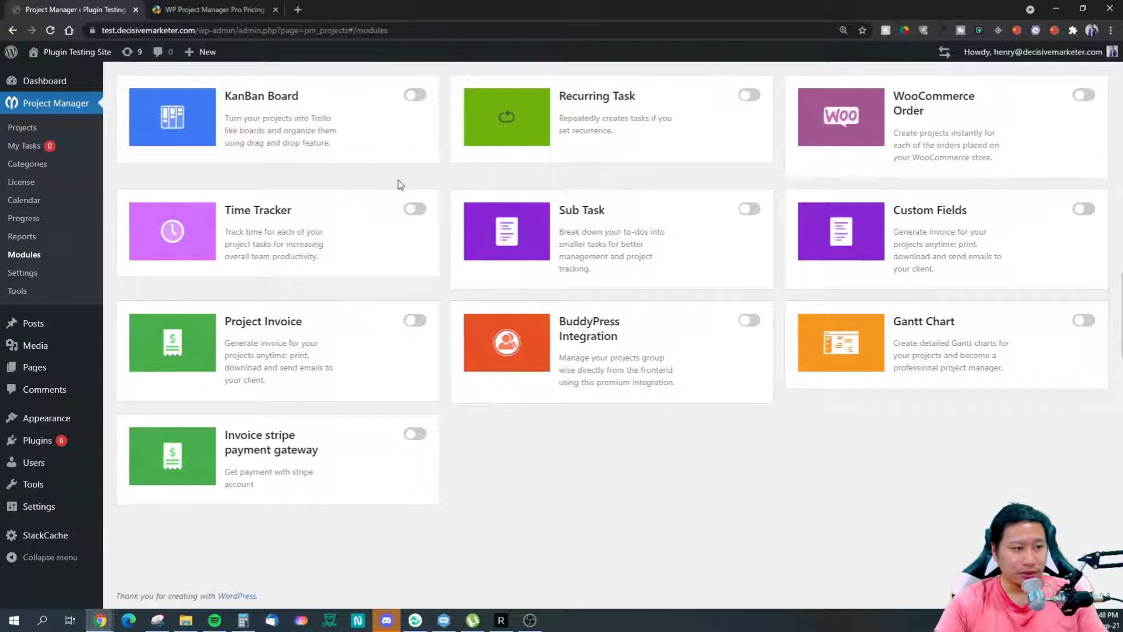
# Step: Switch on KanBan Board, Sub Task, Time Tracker, Project Invoice, Stripe gateway, Gantt Chart and Custom Fields modules
pyautogui.click(415, 96)
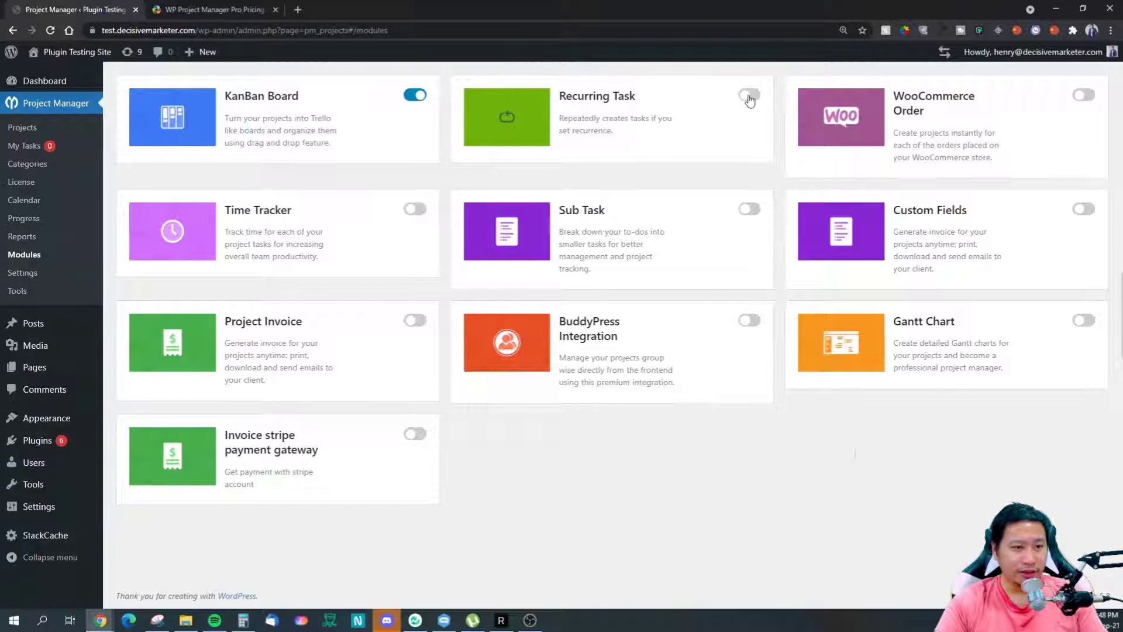
pyautogui.click(749, 96)
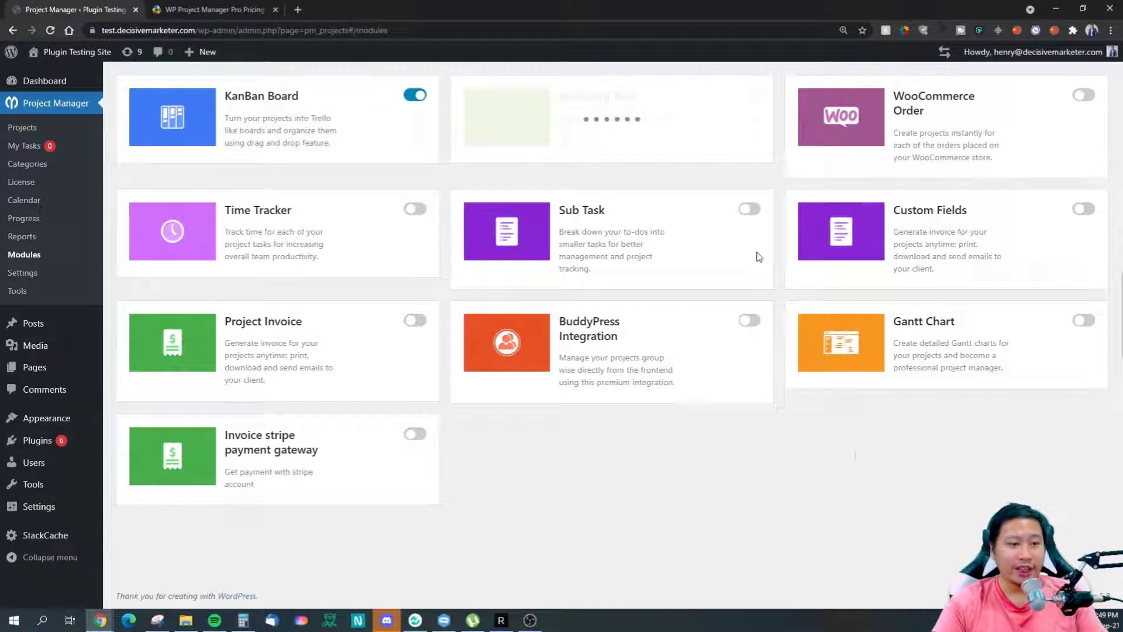
pyautogui.click(748, 211)
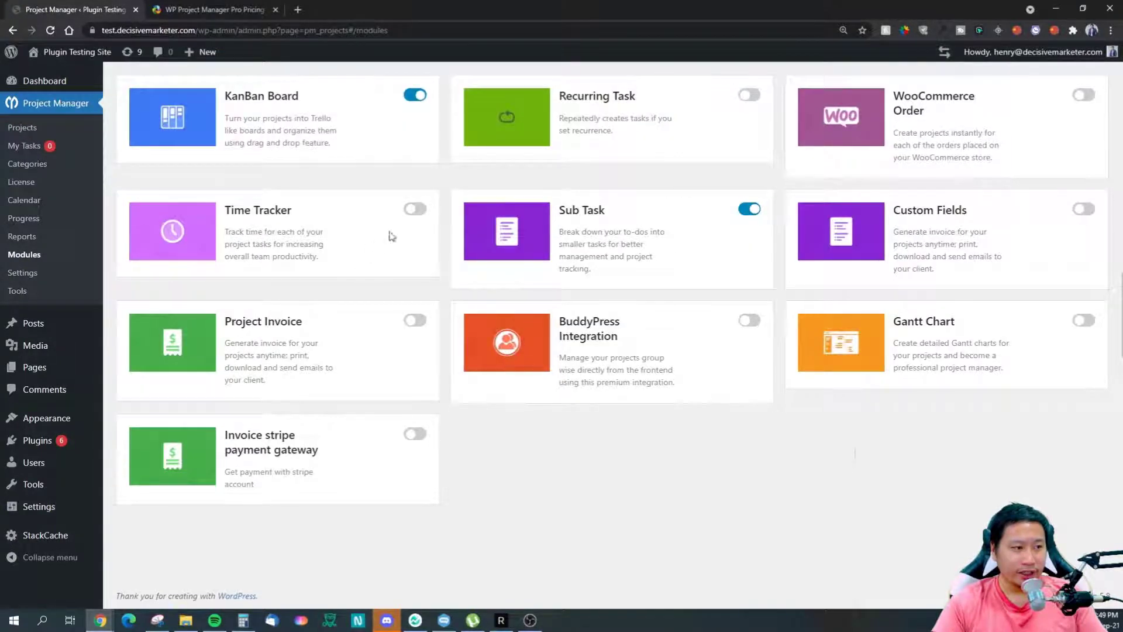
pyautogui.click(412, 214)
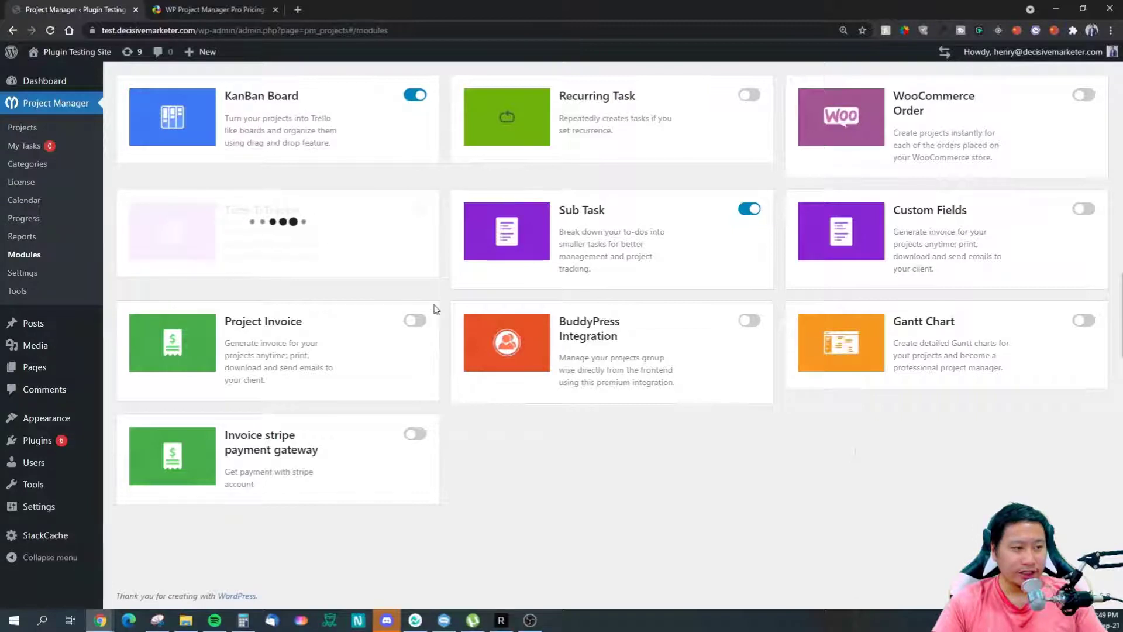
pyautogui.click(415, 321)
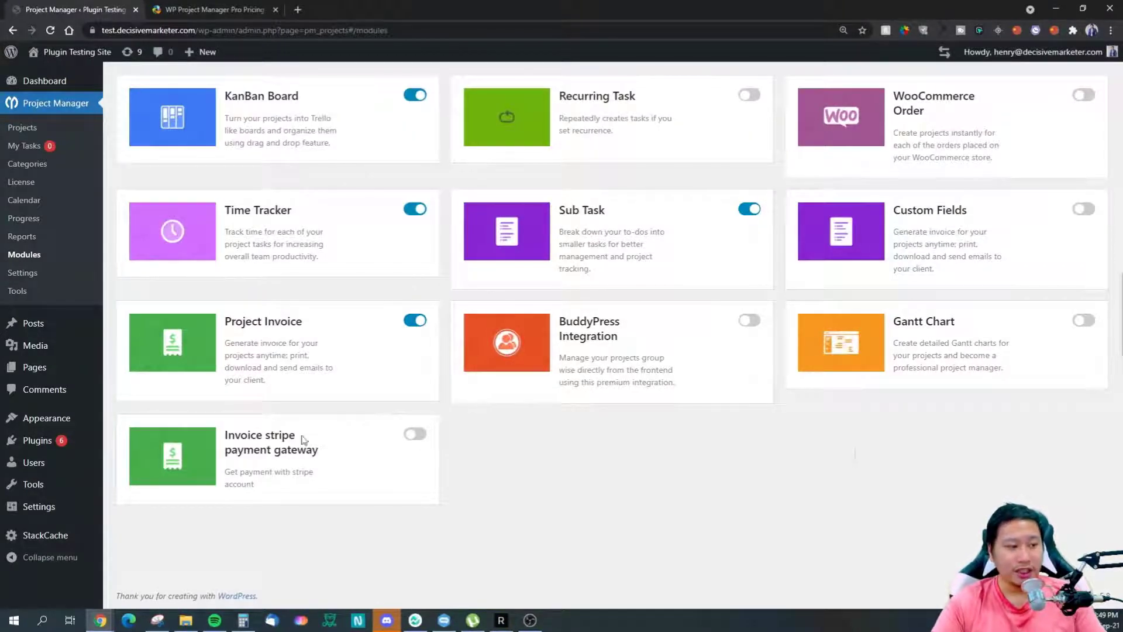
pyautogui.click(417, 434)
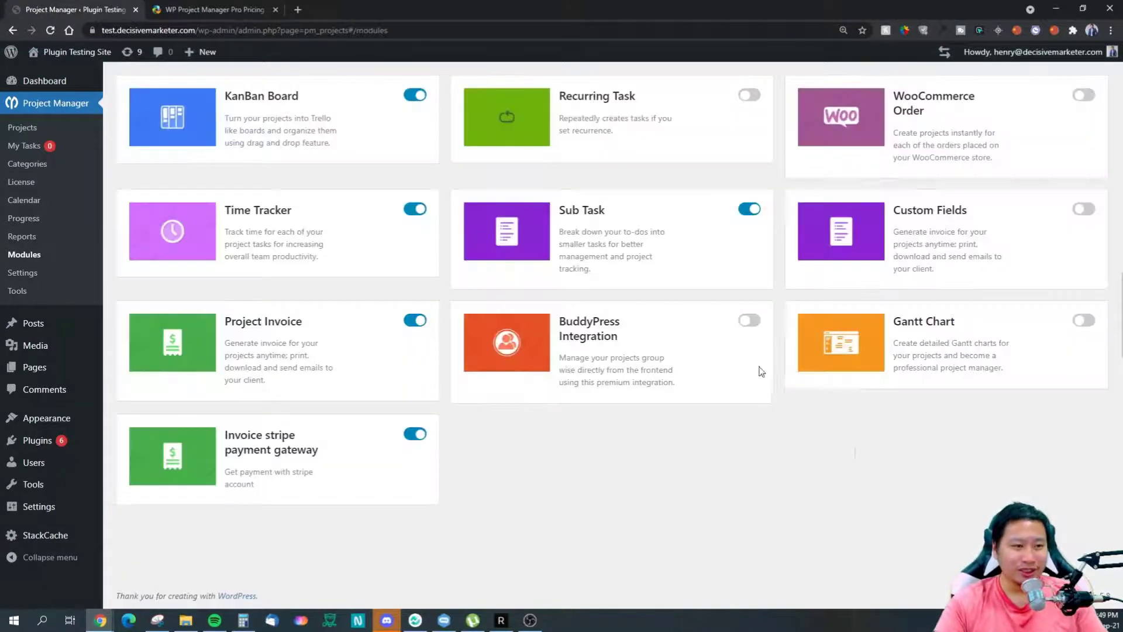
pyautogui.click(749, 321)
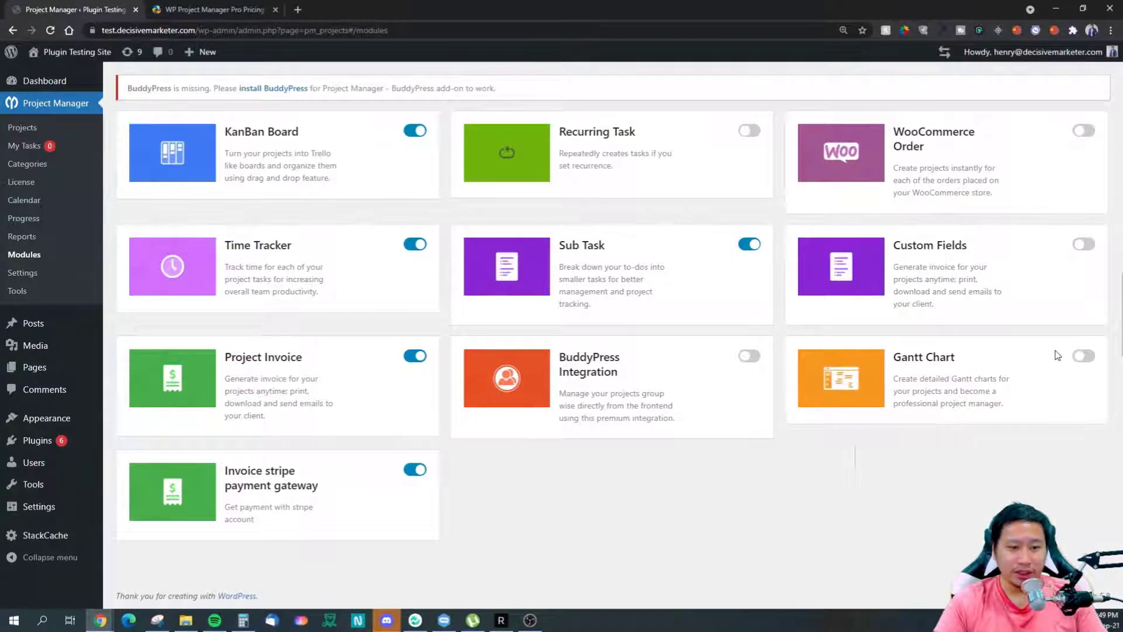
pyautogui.click(1084, 356)
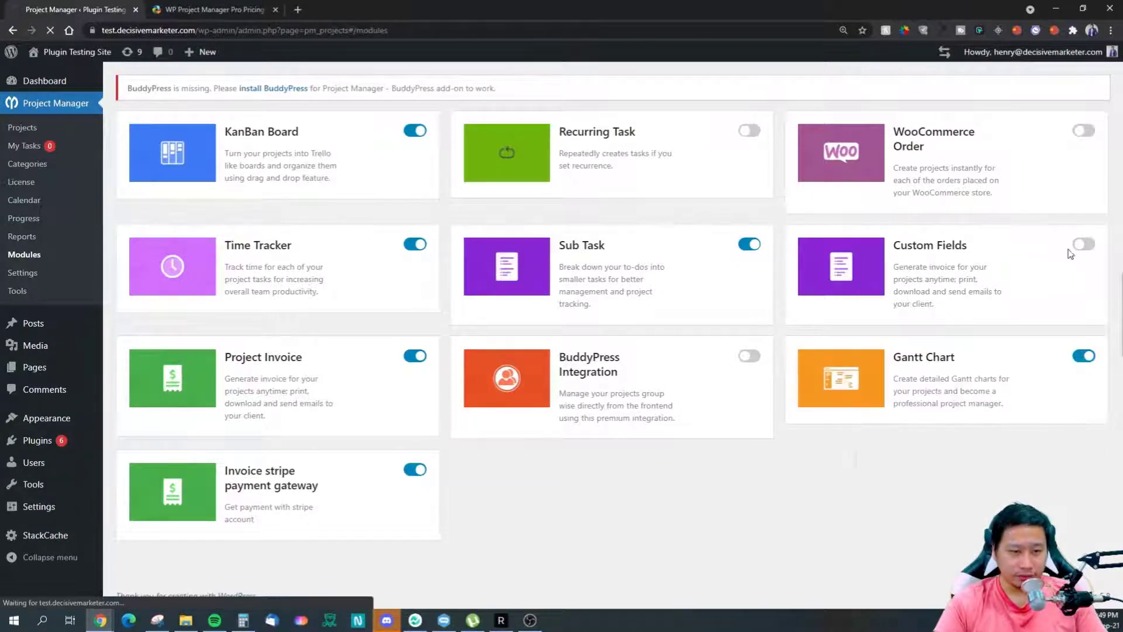
pyautogui.click(1082, 244)
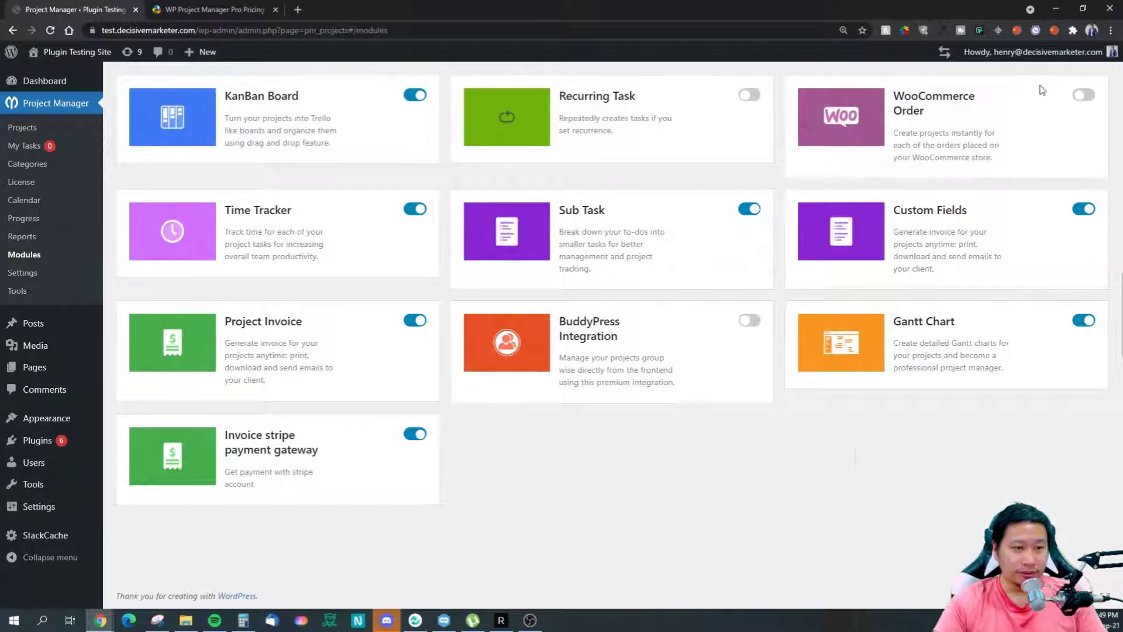
pyautogui.click(750, 96)
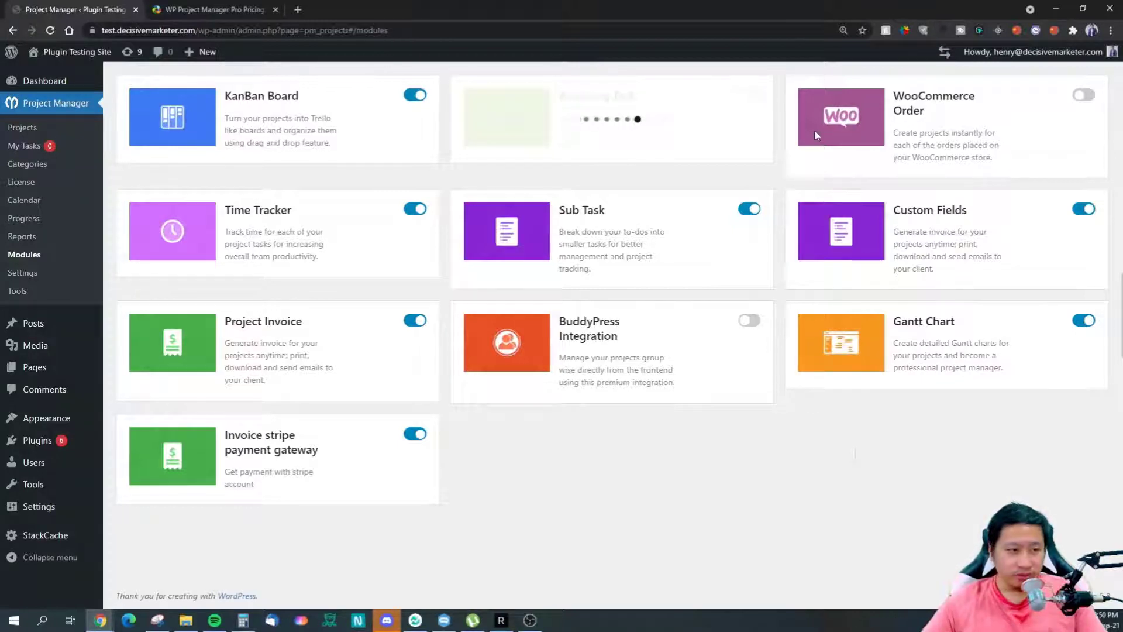
pyautogui.rightClick(33, 275)
pyautogui.click(64, 284)
pyautogui.click(196, 9)
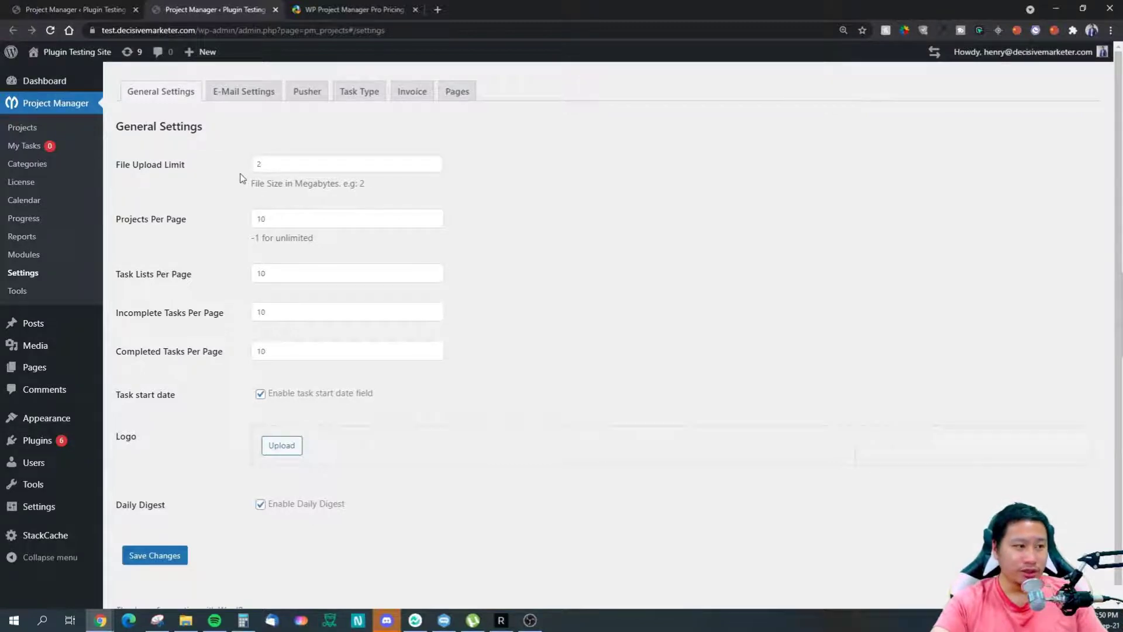
pyautogui.click(82, 11)
pyautogui.click(192, 12)
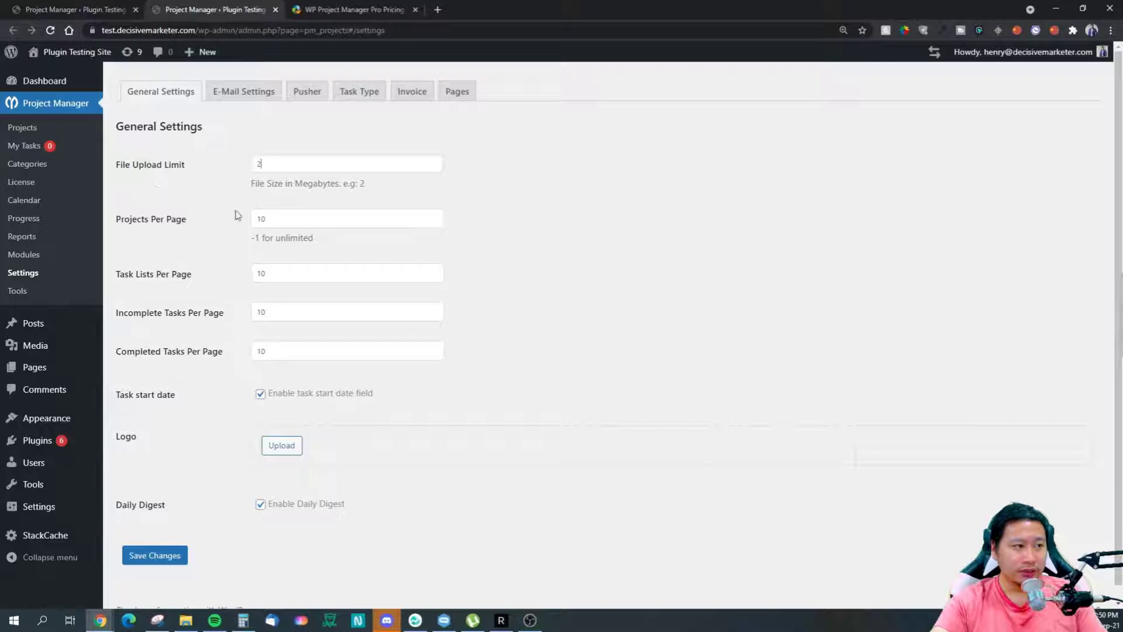
pyautogui.click(289, 164)
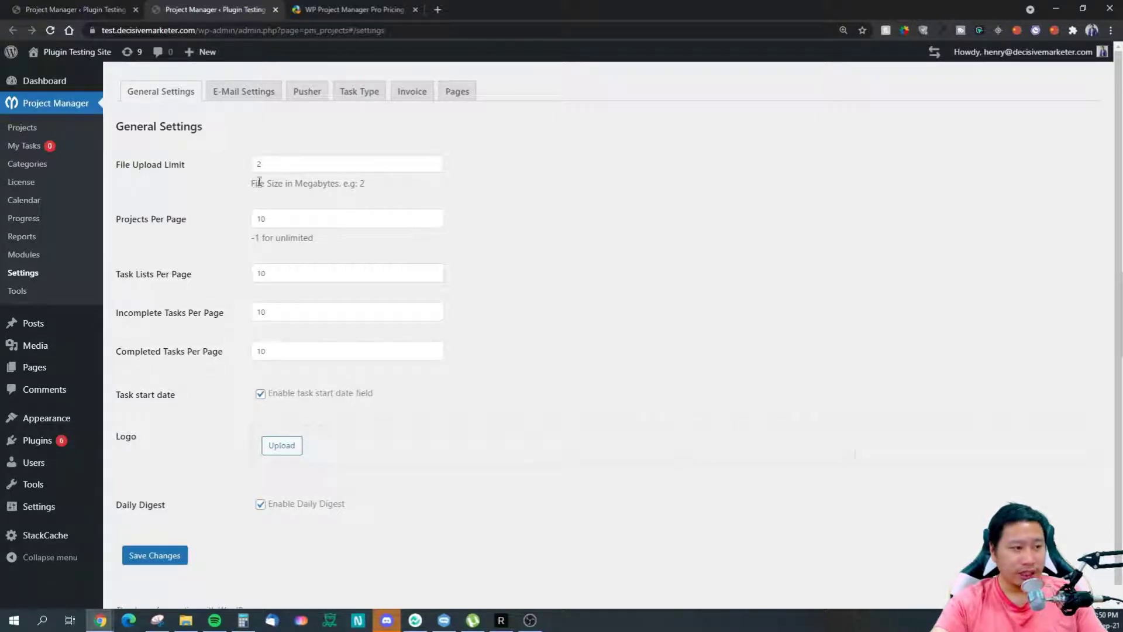
pyautogui.moveTo(255, 183); pyautogui.dragTo(288, 183)
pyautogui.click(294, 181)
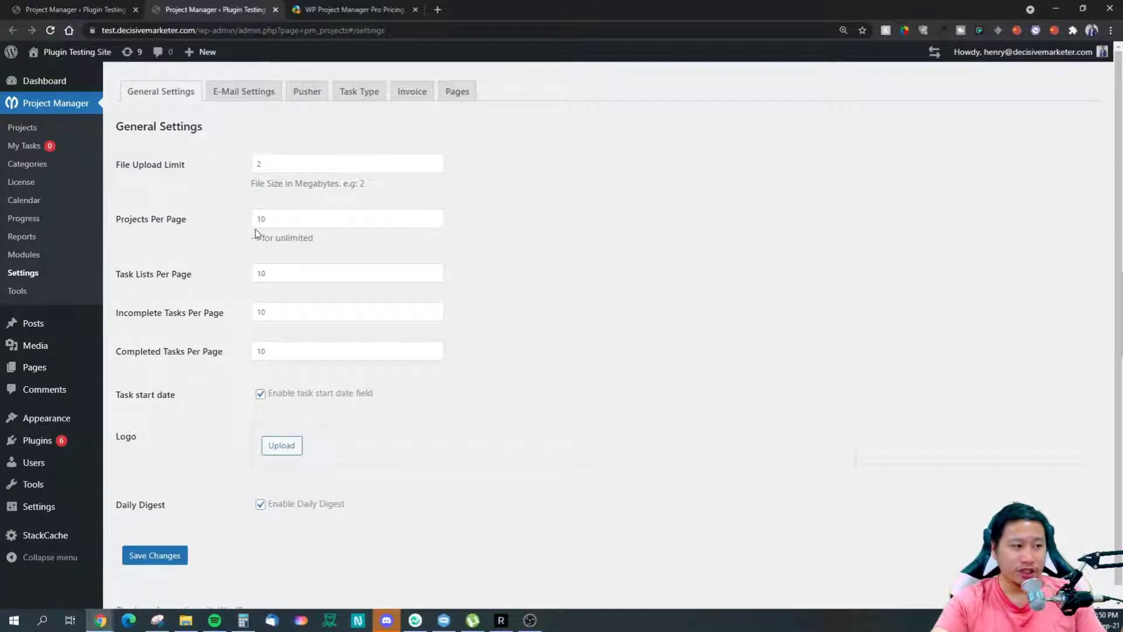
pyautogui.scroll(-1, 262, 266)
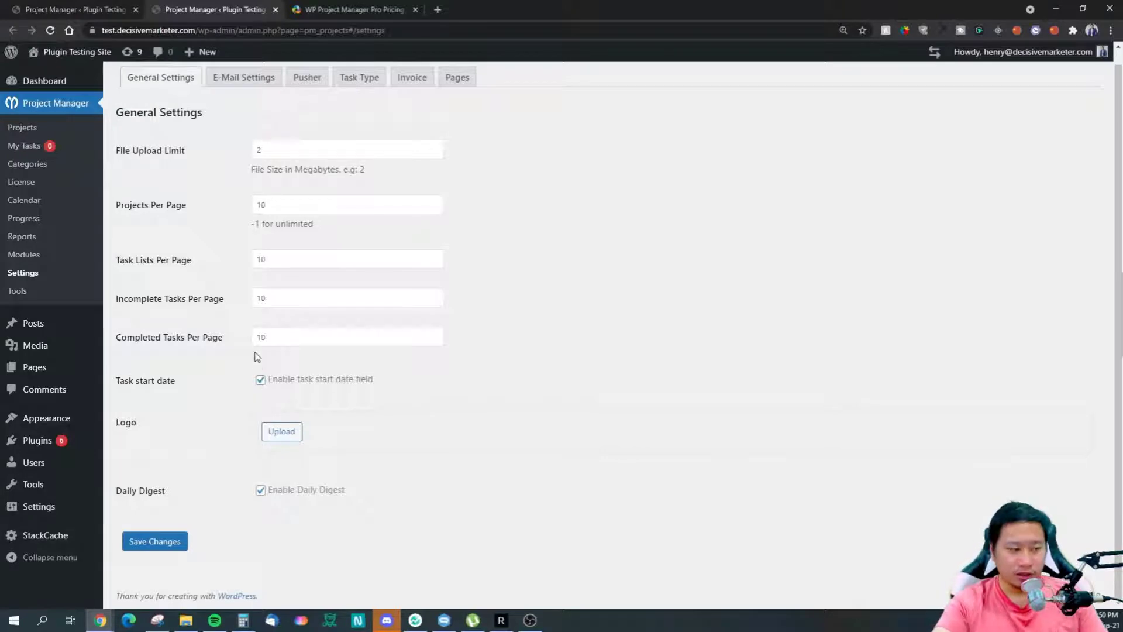
# Step: Upload the Decisive Marketer logo PNG from the LOGO folder into the Media Library
pyautogui.click(282, 431)
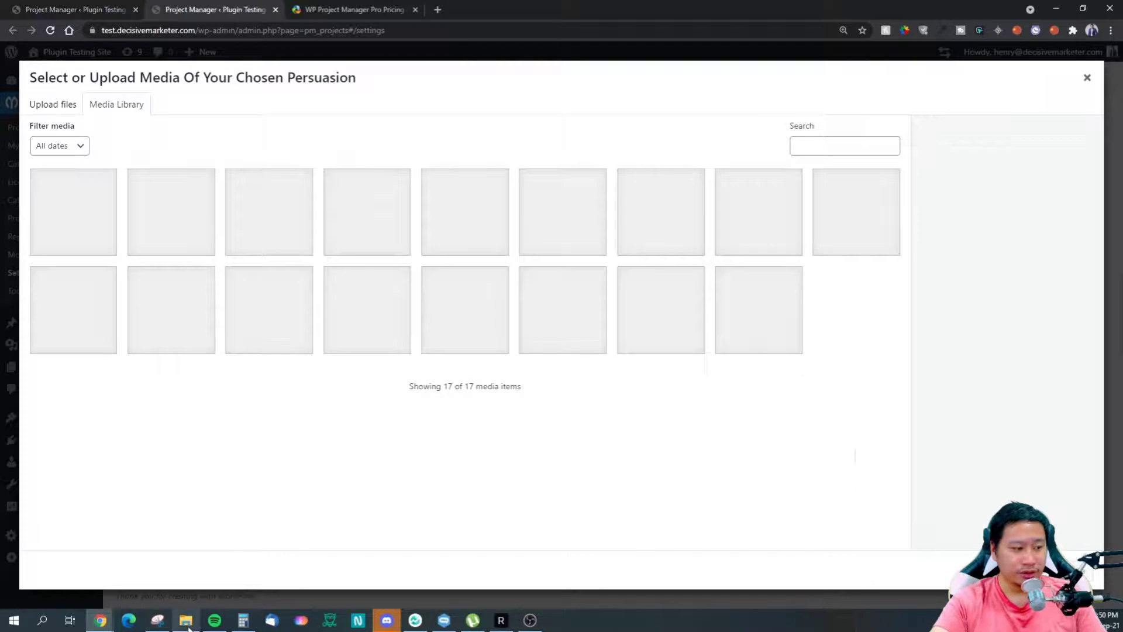
pyautogui.click(186, 620)
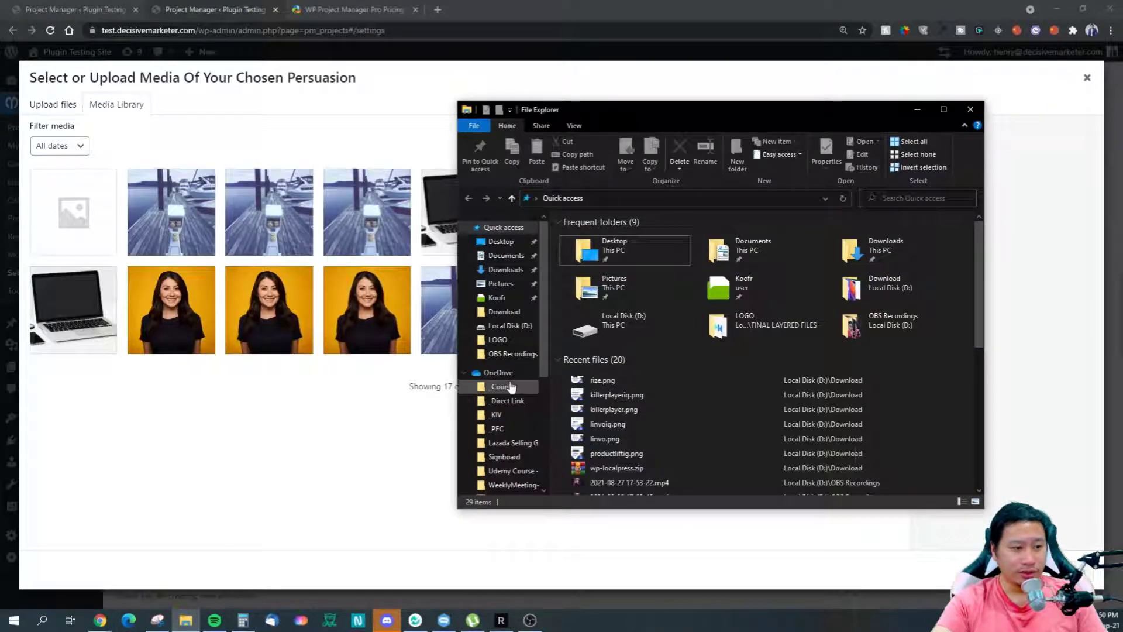
pyautogui.click(504, 319)
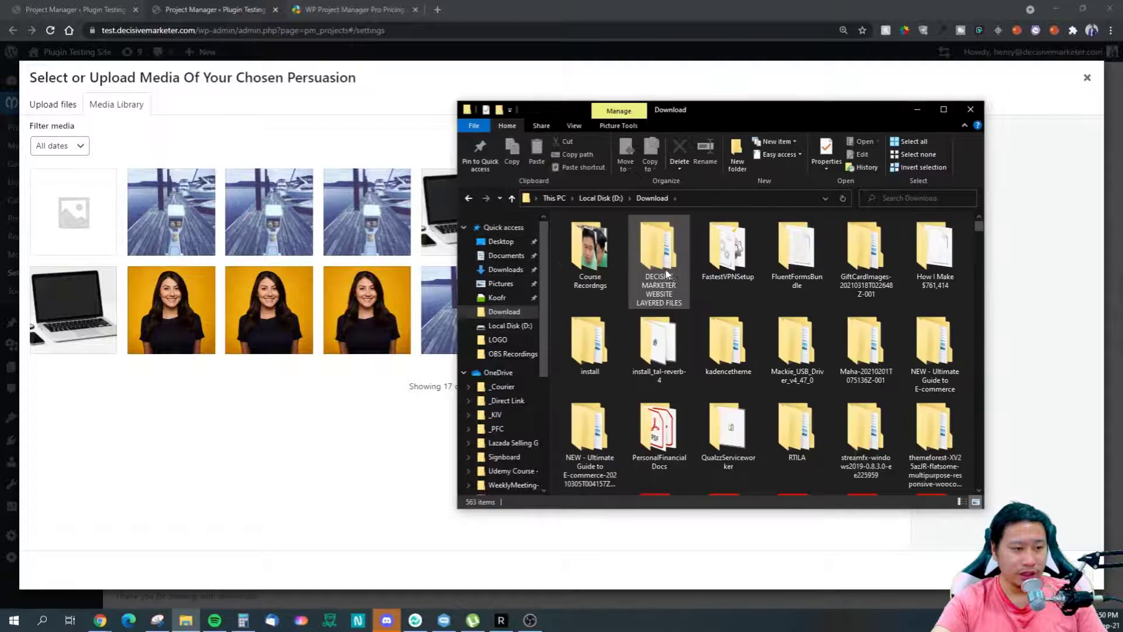
pyautogui.doubleClick(667, 272)
pyautogui.doubleClick(586, 237)
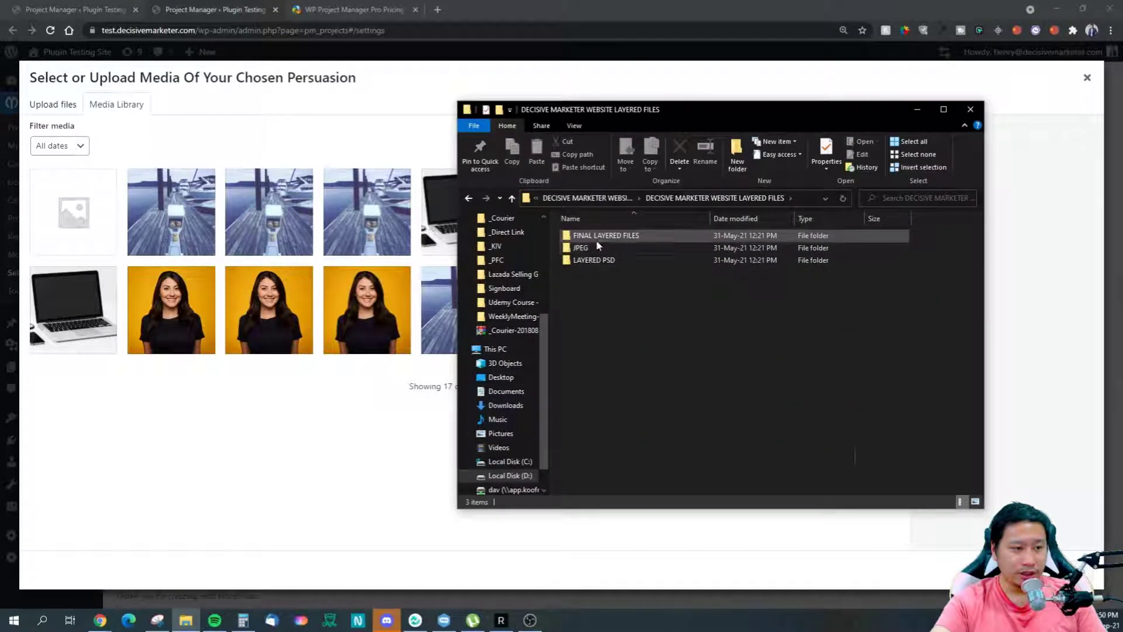
pyautogui.doubleClick(595, 236)
pyautogui.doubleClick(604, 254)
pyautogui.moveTo(658, 281); pyautogui.dragTo(246, 298)
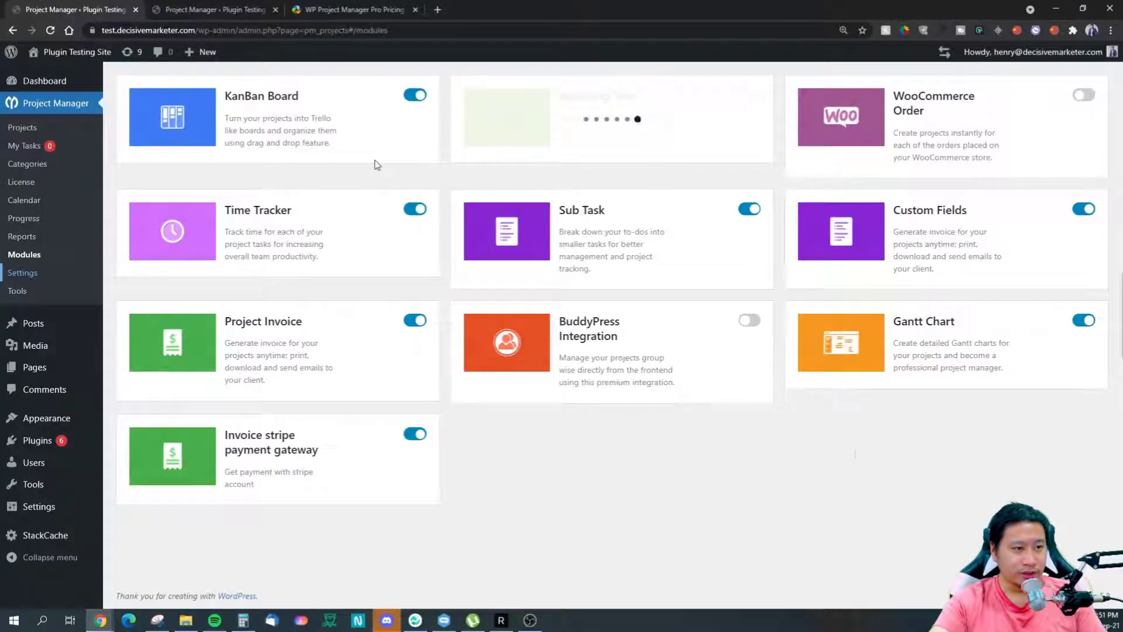
# Step: Use the uploaded logo image as the Project Manager logo and save the General Settings
pyautogui.click(201, 8)
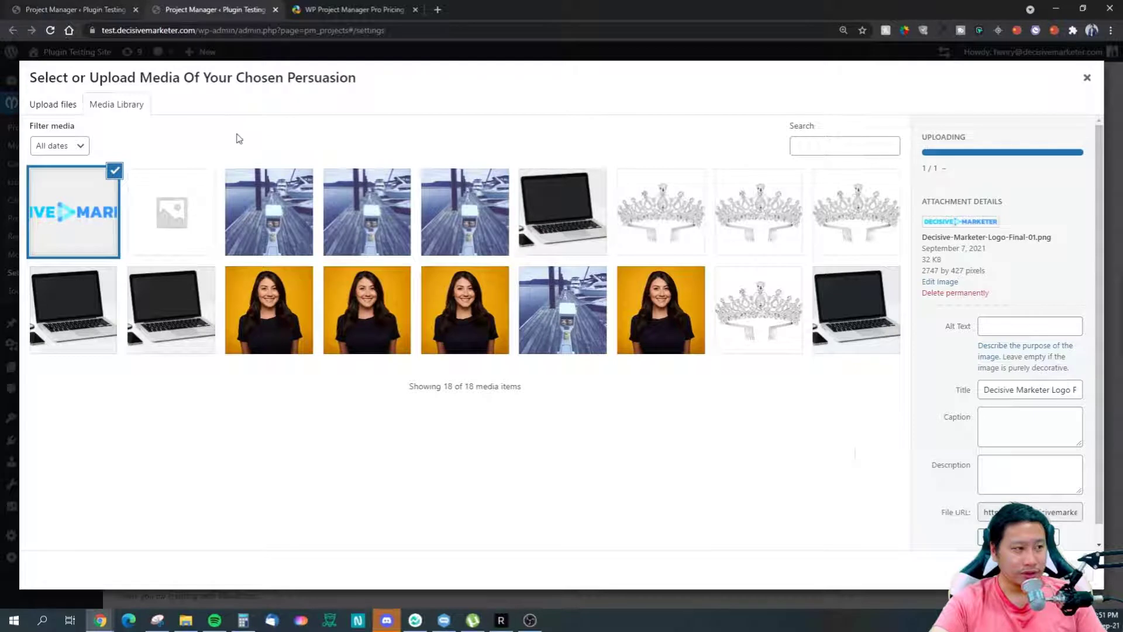
pyautogui.scroll(-1, 1006, 409)
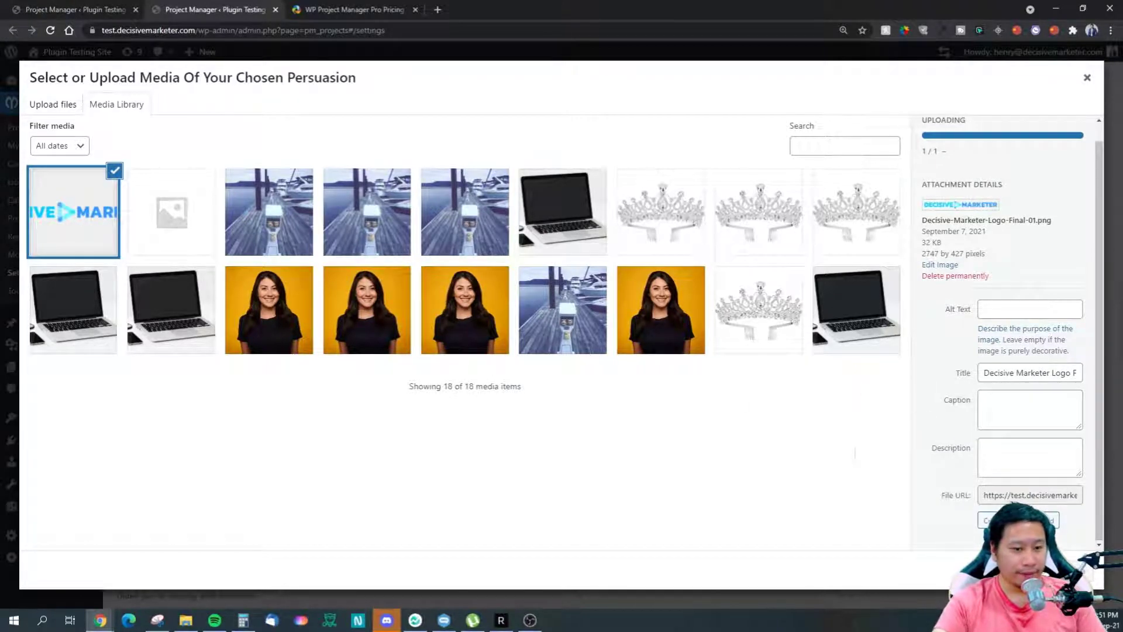
pyautogui.click(188, 233)
pyautogui.click(82, 230)
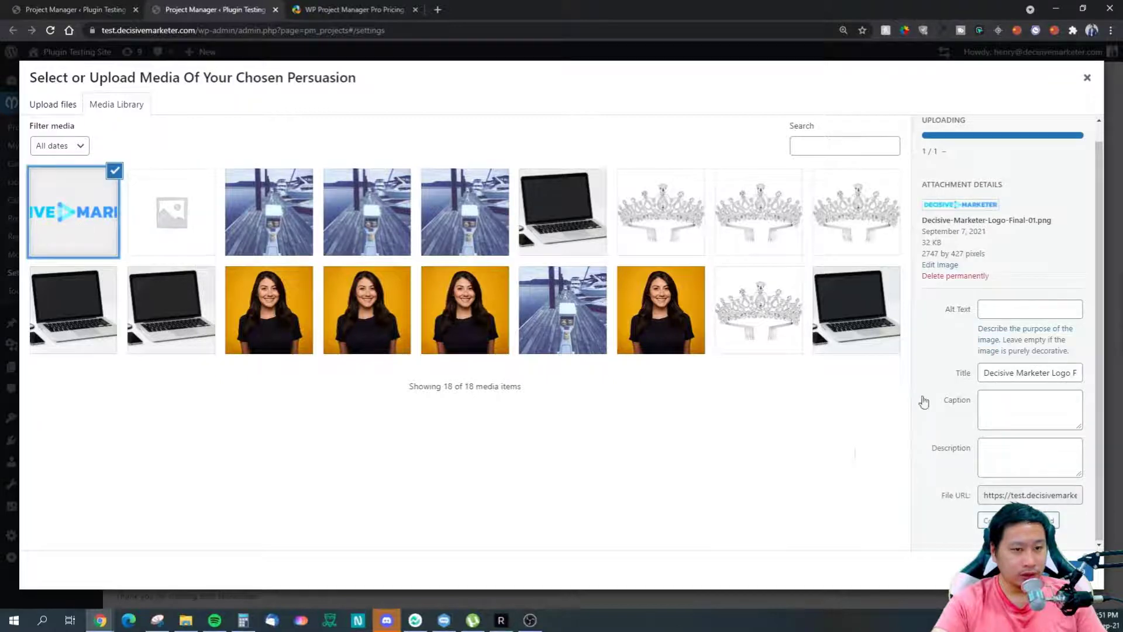
pyautogui.click(1060, 571)
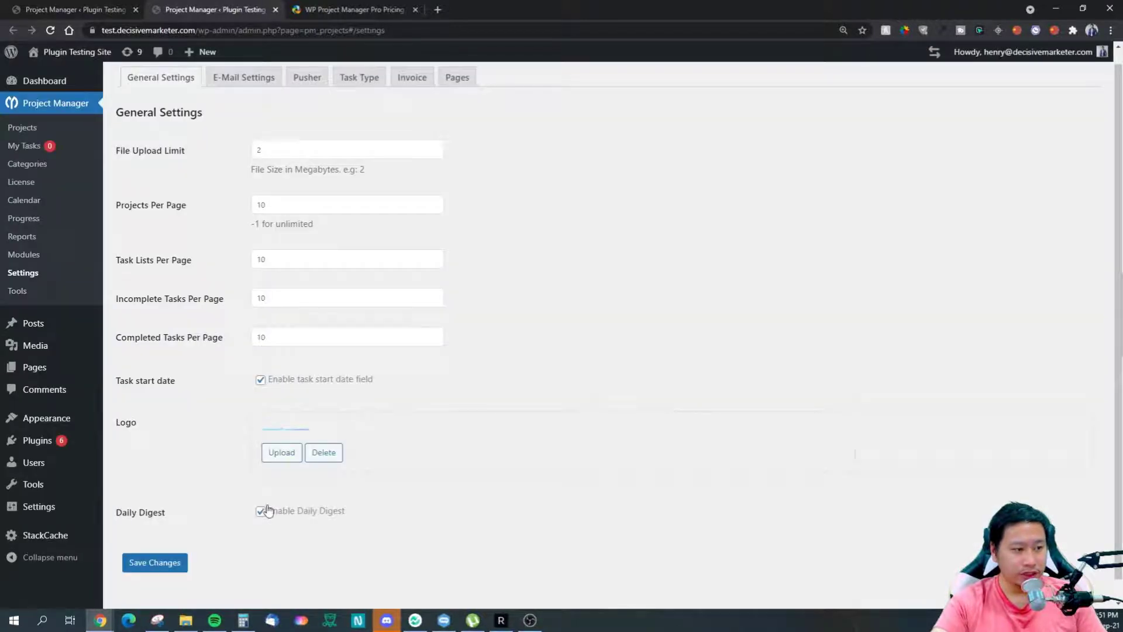
pyautogui.click(176, 563)
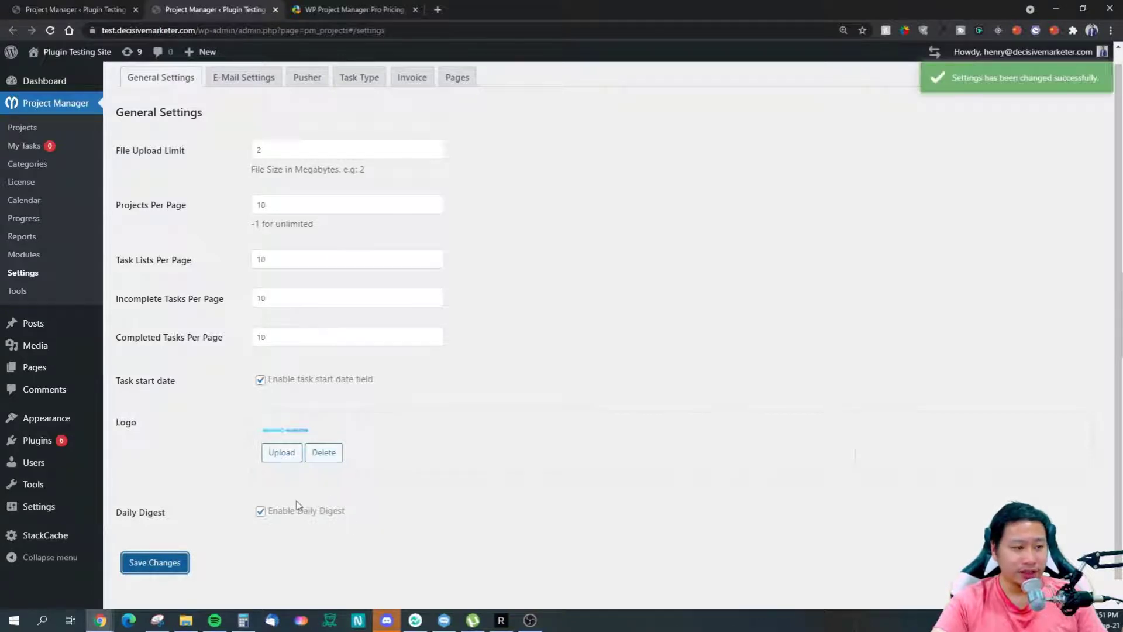
pyautogui.scroll(1, 251, 337)
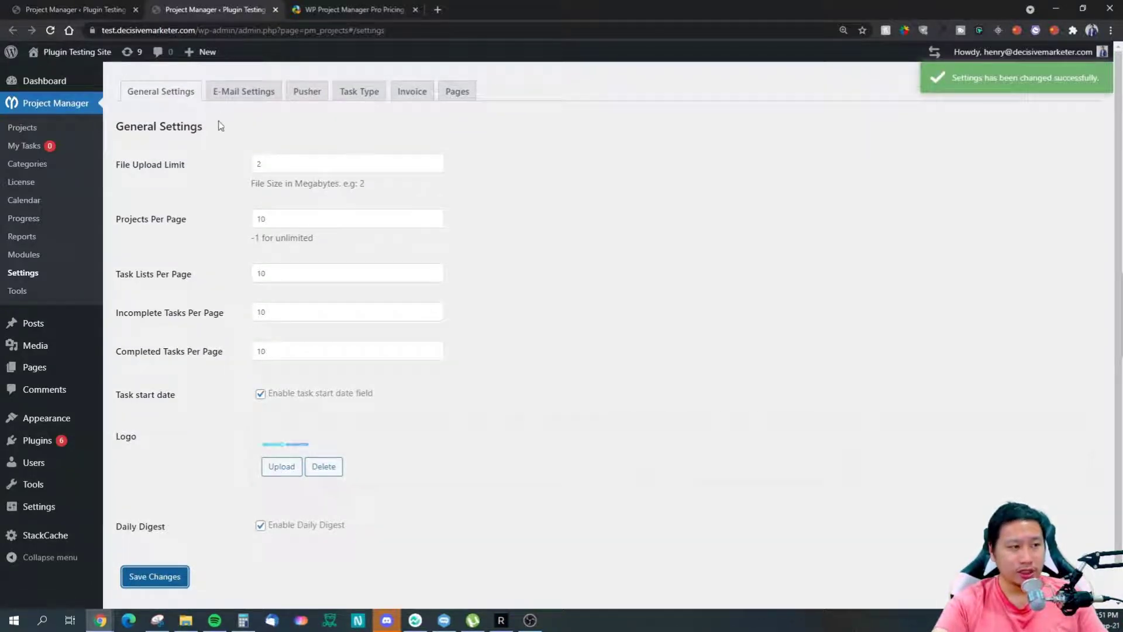
# Step: Enable Link to Backend, keep HTML Mail as the e-mail type, and save the E-Mail Settings
pyautogui.click(229, 89)
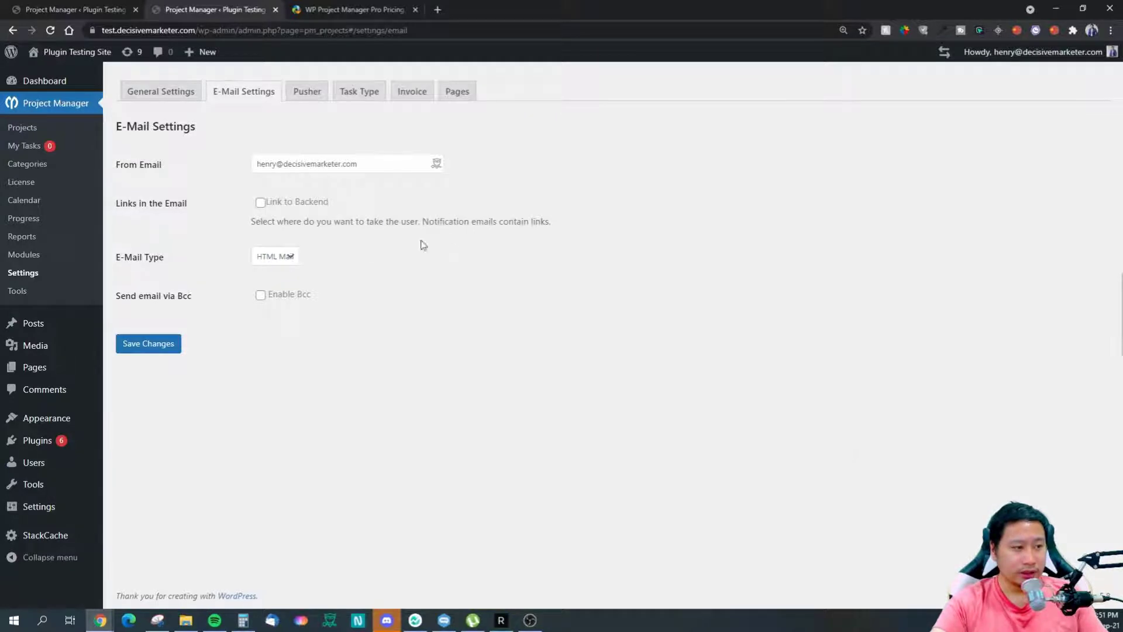
pyautogui.click(260, 202)
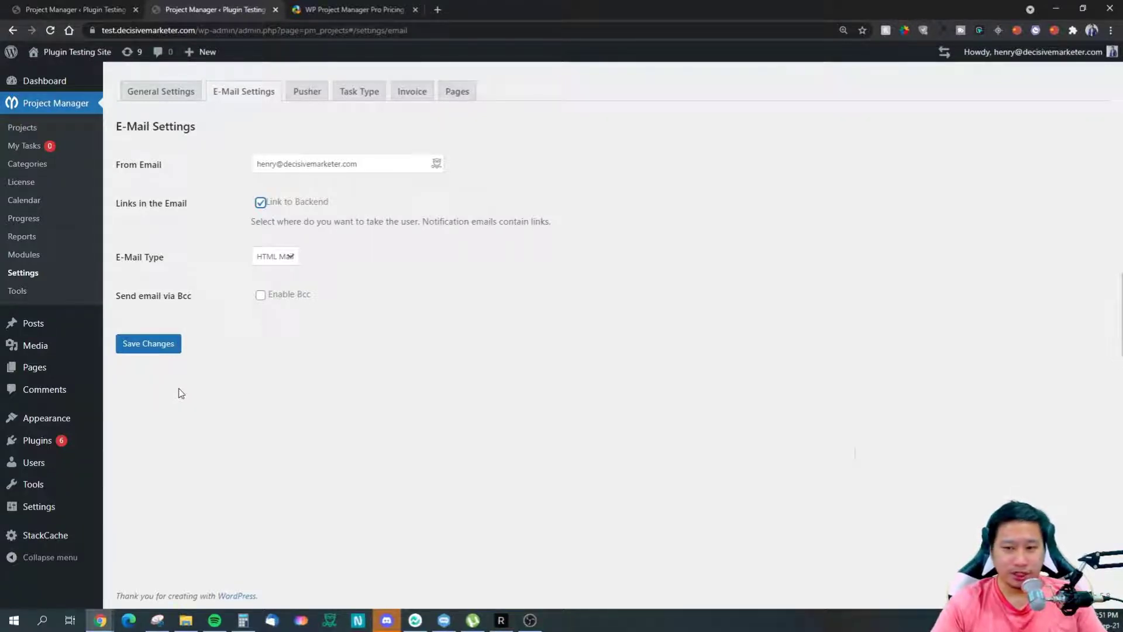
pyautogui.click(275, 258)
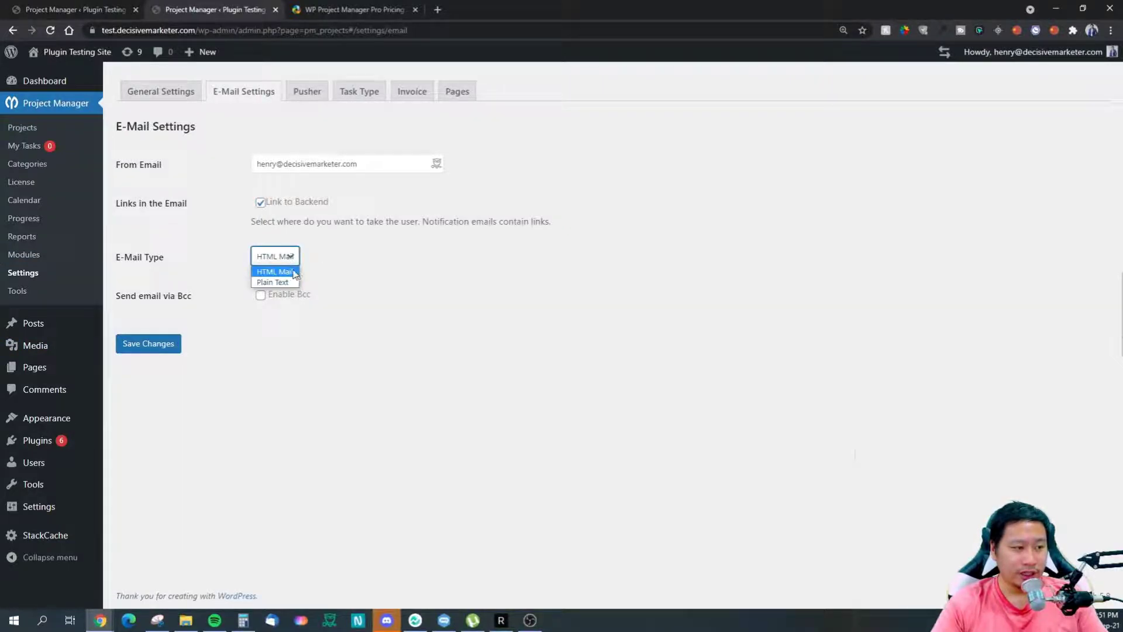
pyautogui.click(345, 267)
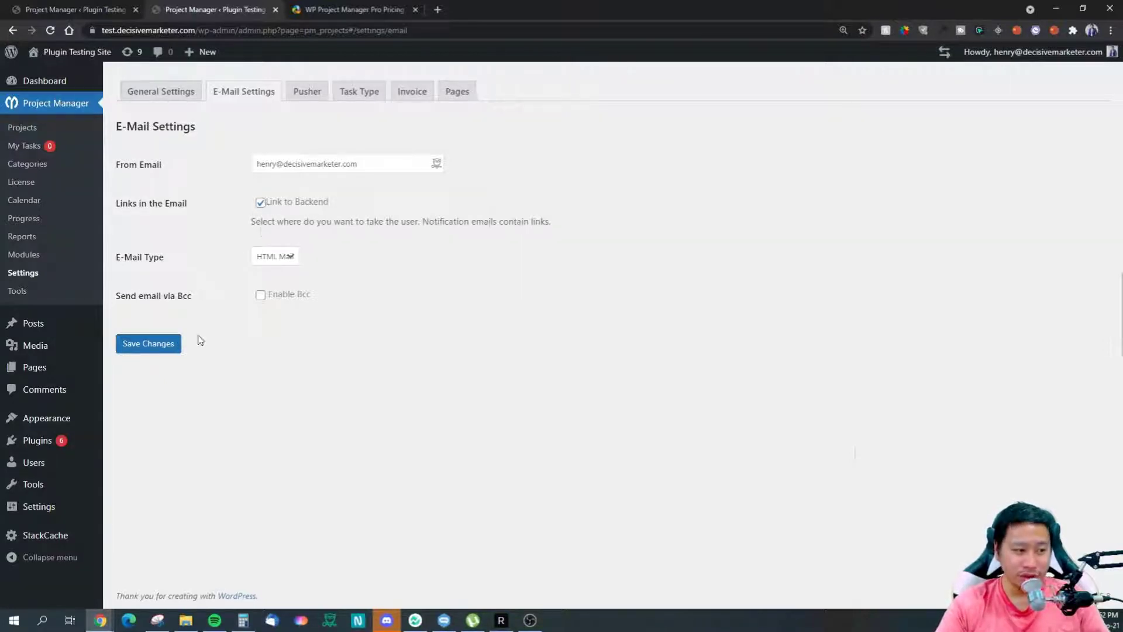
pyautogui.click(306, 93)
pyautogui.click(150, 345)
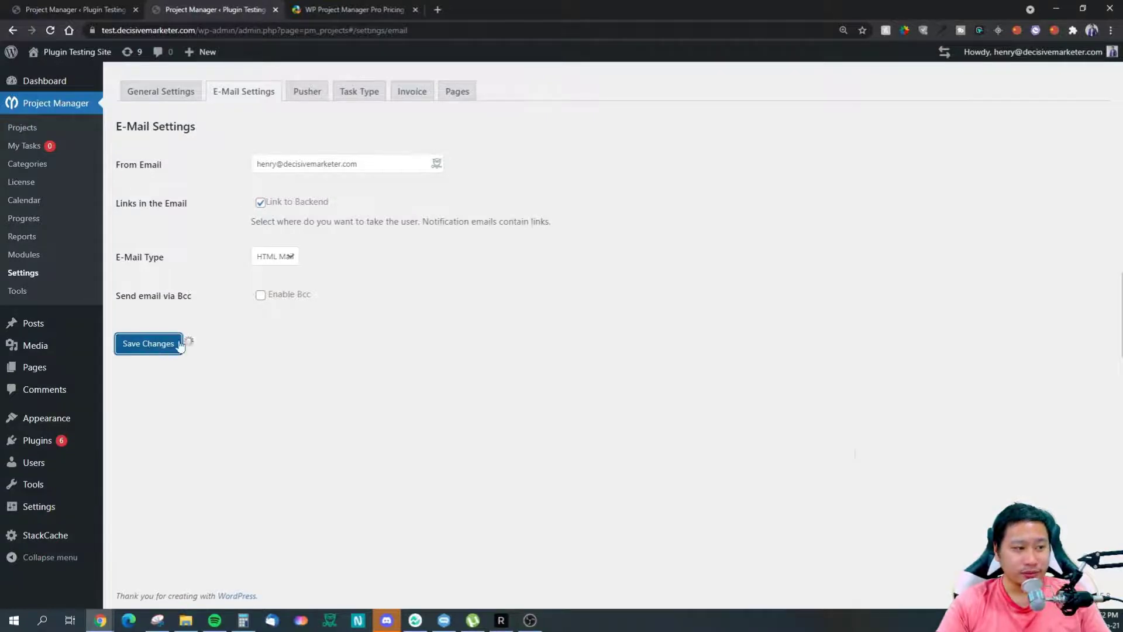
pyautogui.click(301, 95)
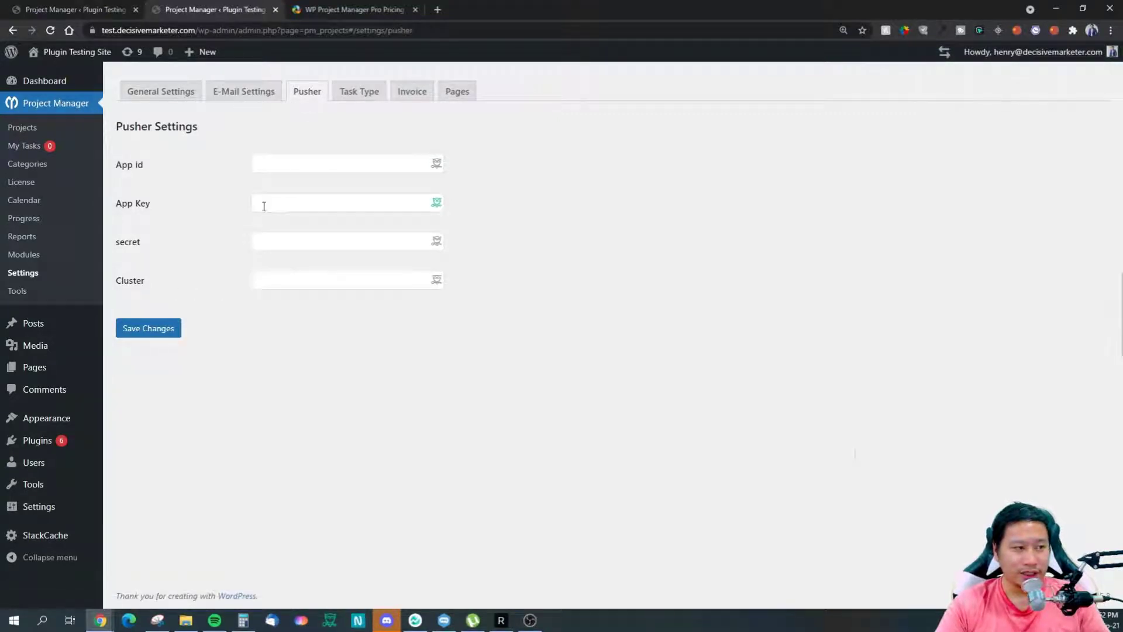
# Step: Revisit the E-Mail and Pusher settings, then open the empty Task Type settings
pyautogui.click(240, 97)
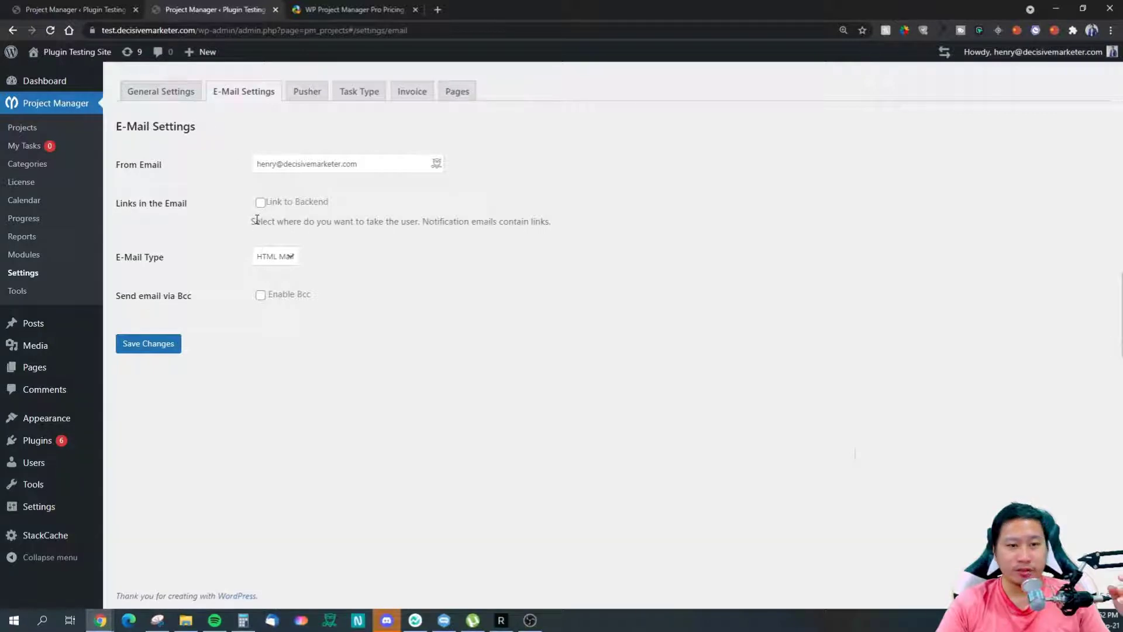
pyautogui.click(306, 92)
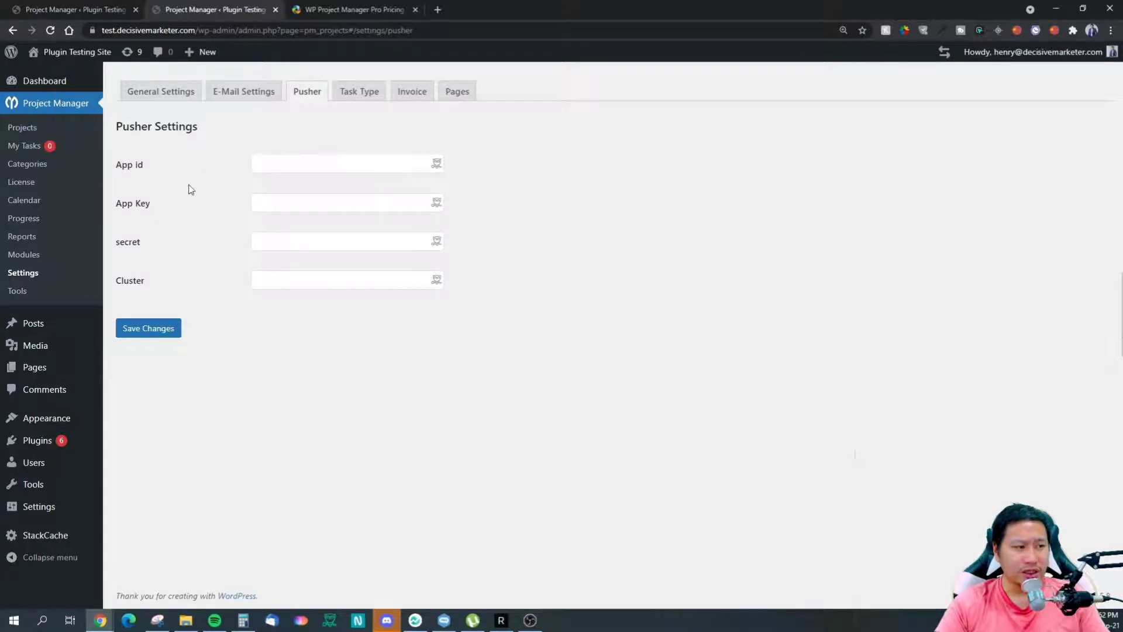
pyautogui.click(349, 95)
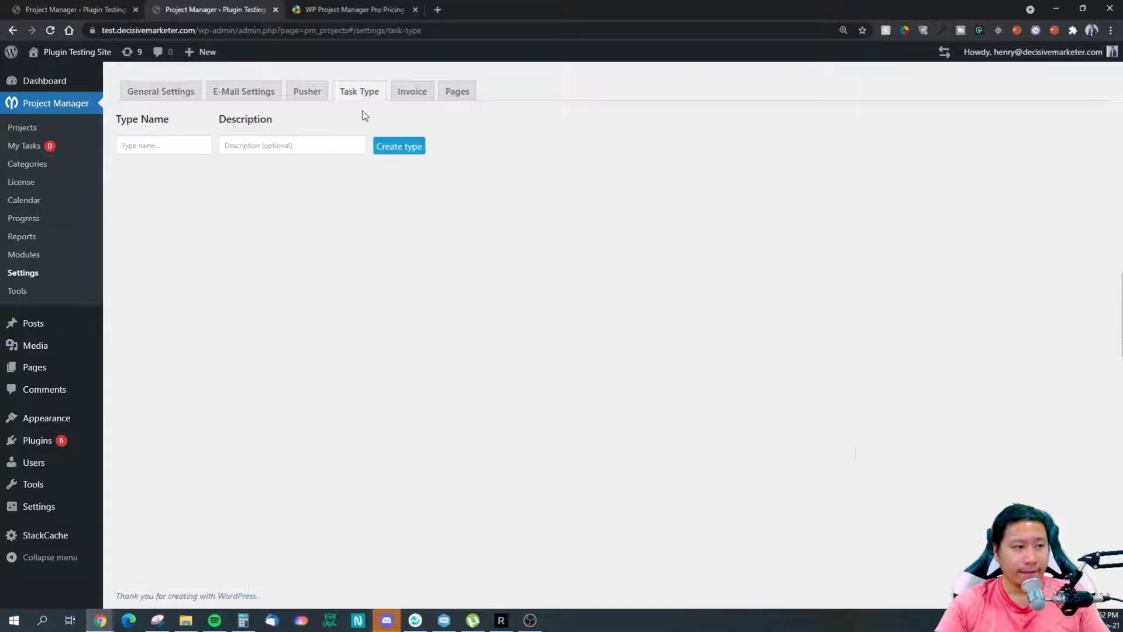
# Step: Create two task types named 'Test Type1' and 'Test Type2'
pyautogui.click(150, 145)
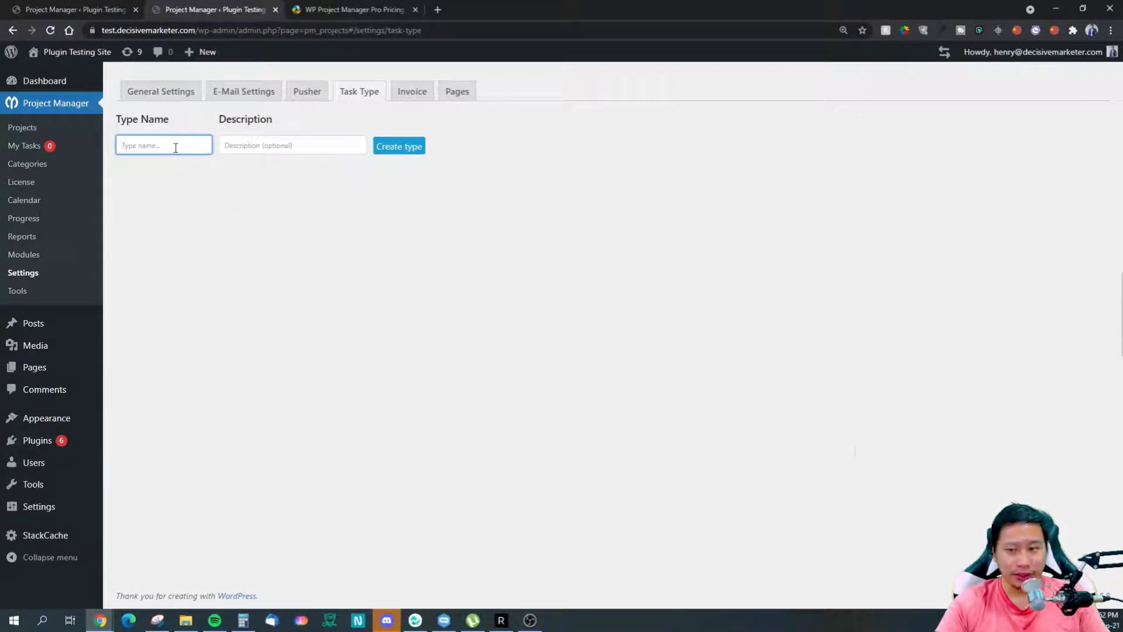
pyautogui.write('Test Type1')
pyautogui.click(397, 147)
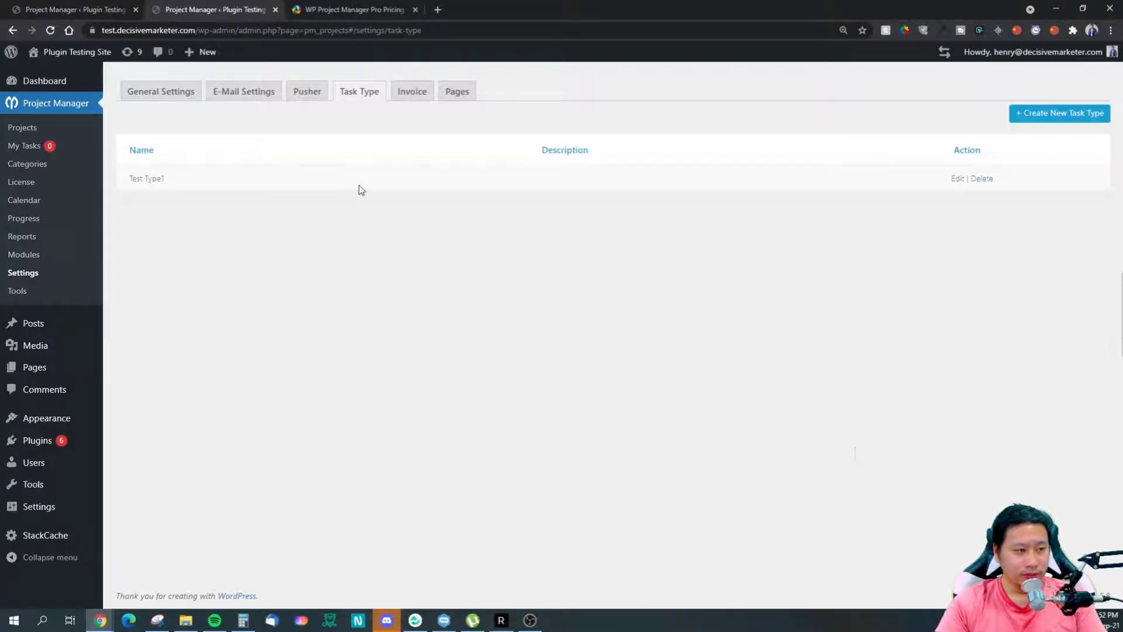
pyautogui.click(1021, 115)
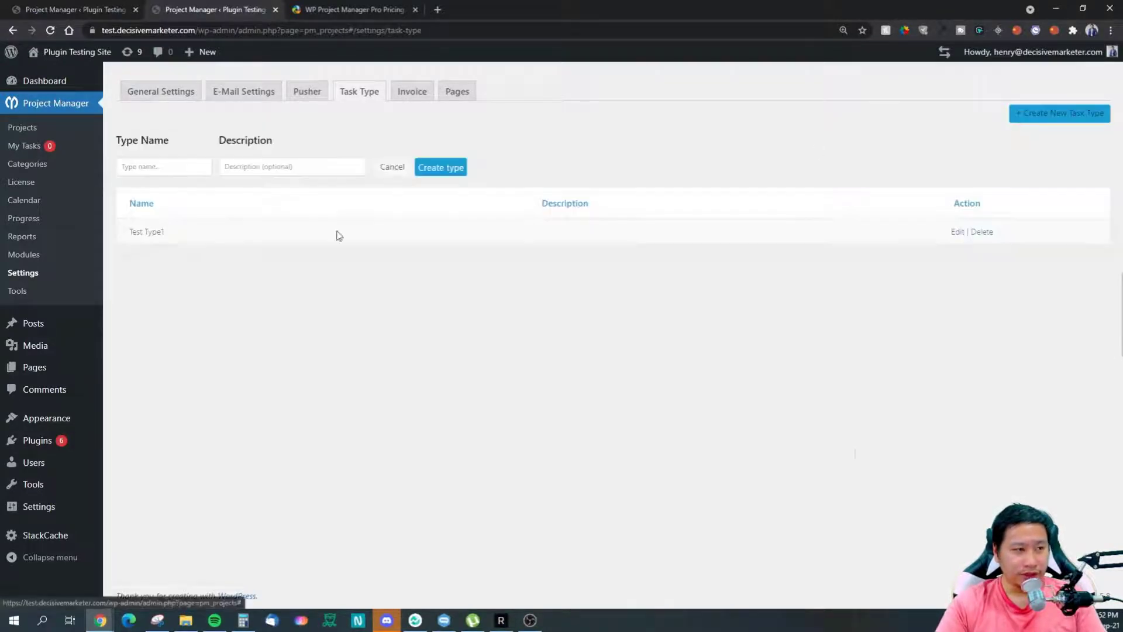
pyautogui.click(169, 168)
pyautogui.write('Test Tp')
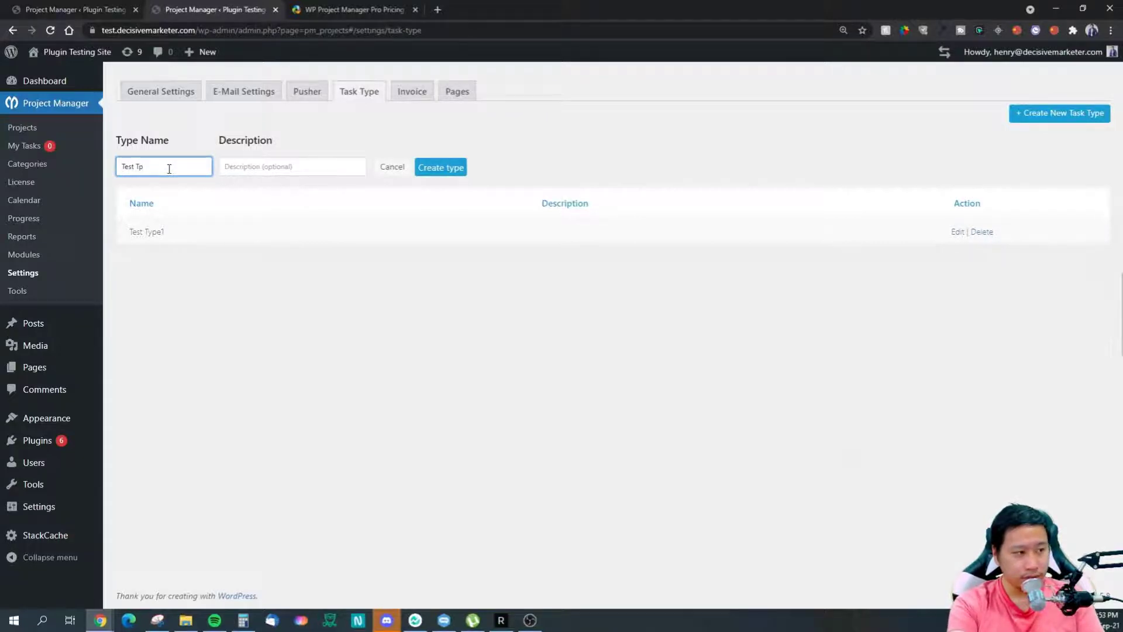
pyautogui.click(462, 175)
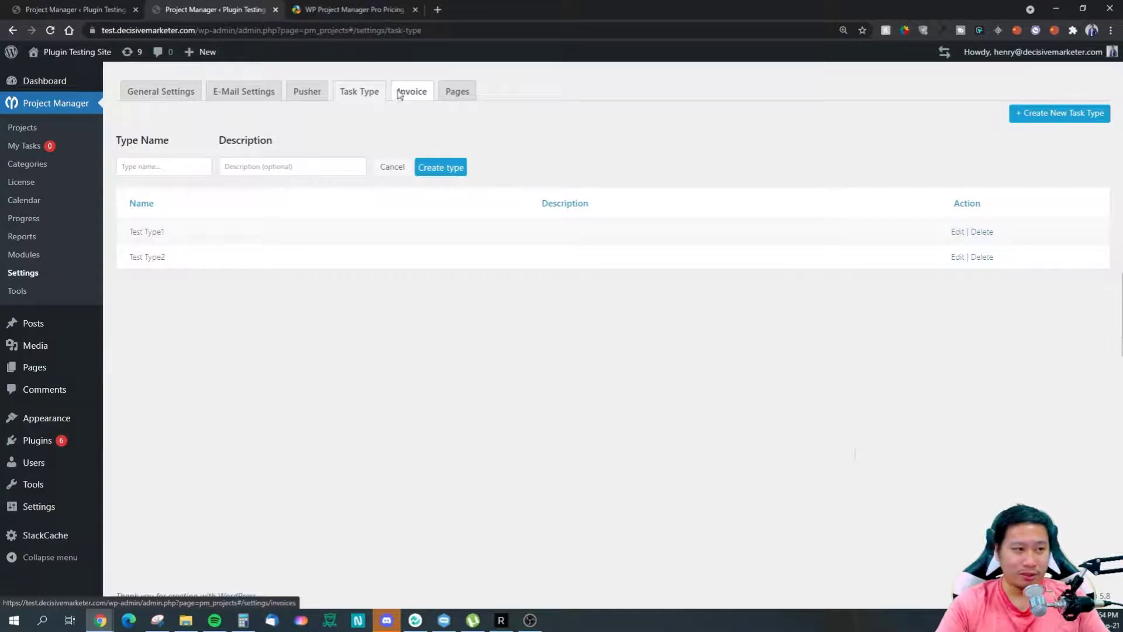
# Step: Check the invoice currency stays US Dollar and leave the Paypal and Stripe gateways off
pyautogui.click(399, 94)
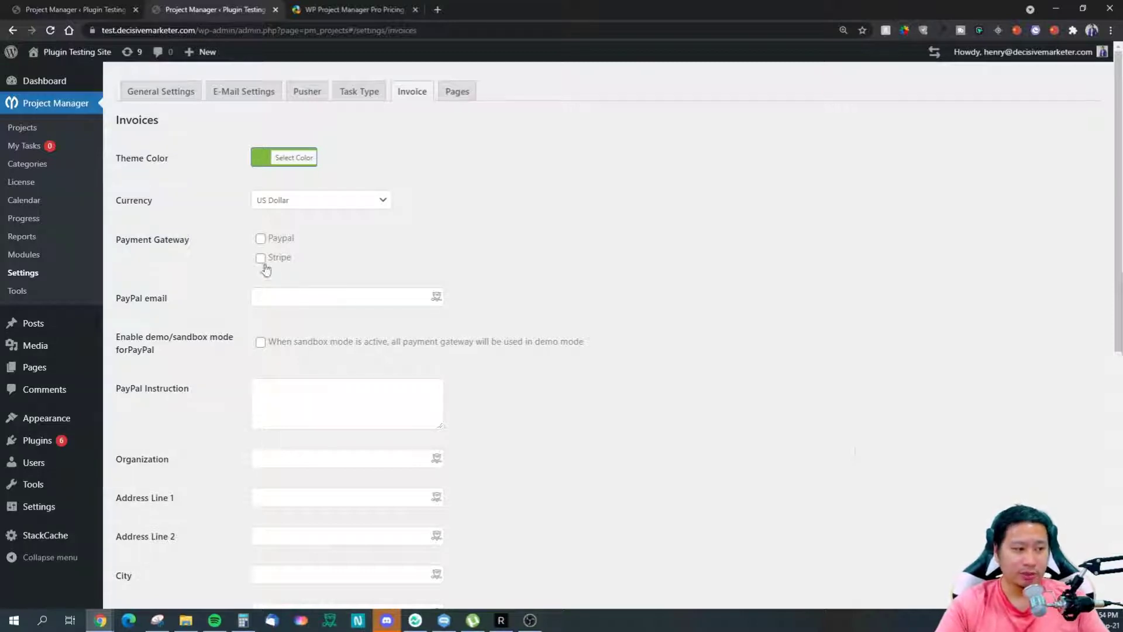
pyautogui.click(278, 204)
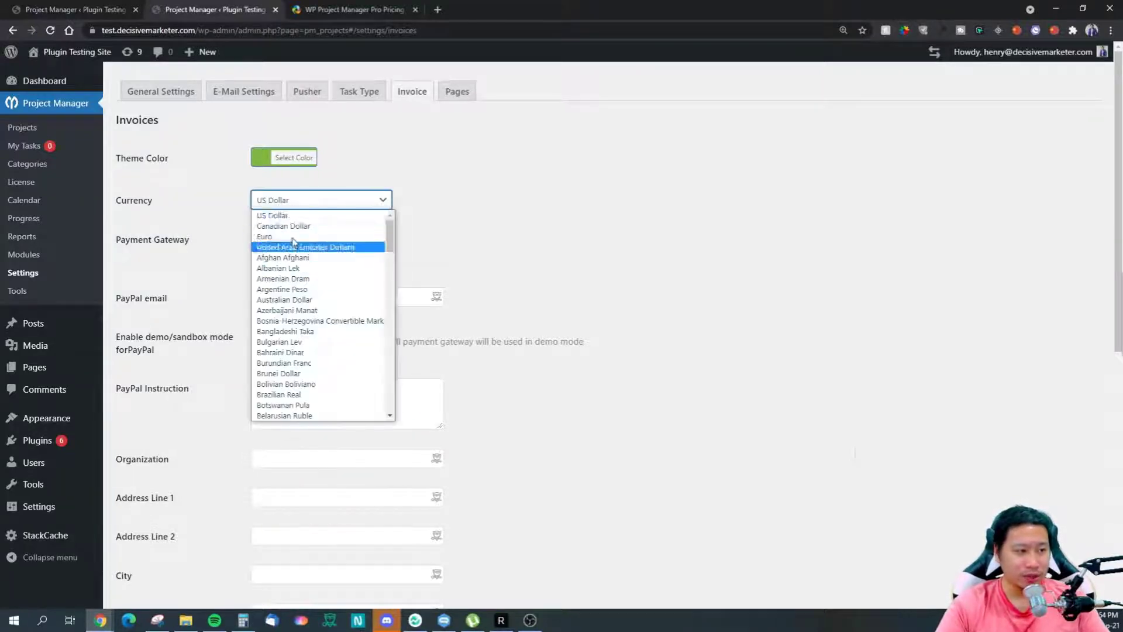
pyautogui.click(296, 202)
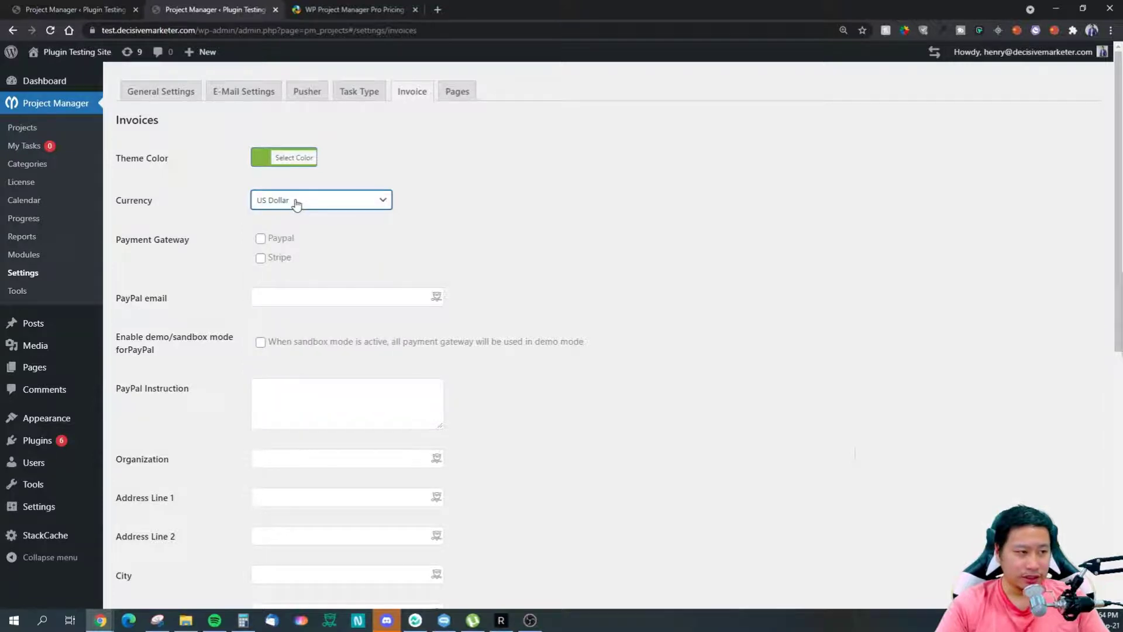
pyautogui.click(263, 241)
pyautogui.click(263, 259)
pyautogui.click(260, 239)
pyautogui.click(261, 259)
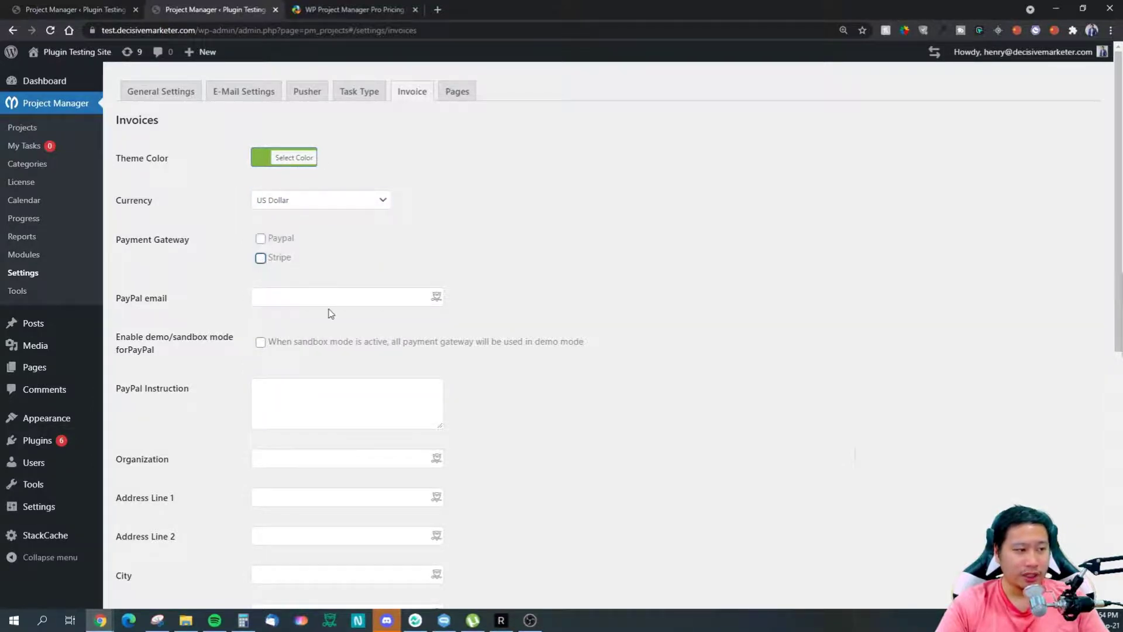
# Step: Scroll through the remaining invoice options, then move on to the Pages settings
pyautogui.scroll(-3, 330, 314)
pyautogui.scroll(2, 238, 346)
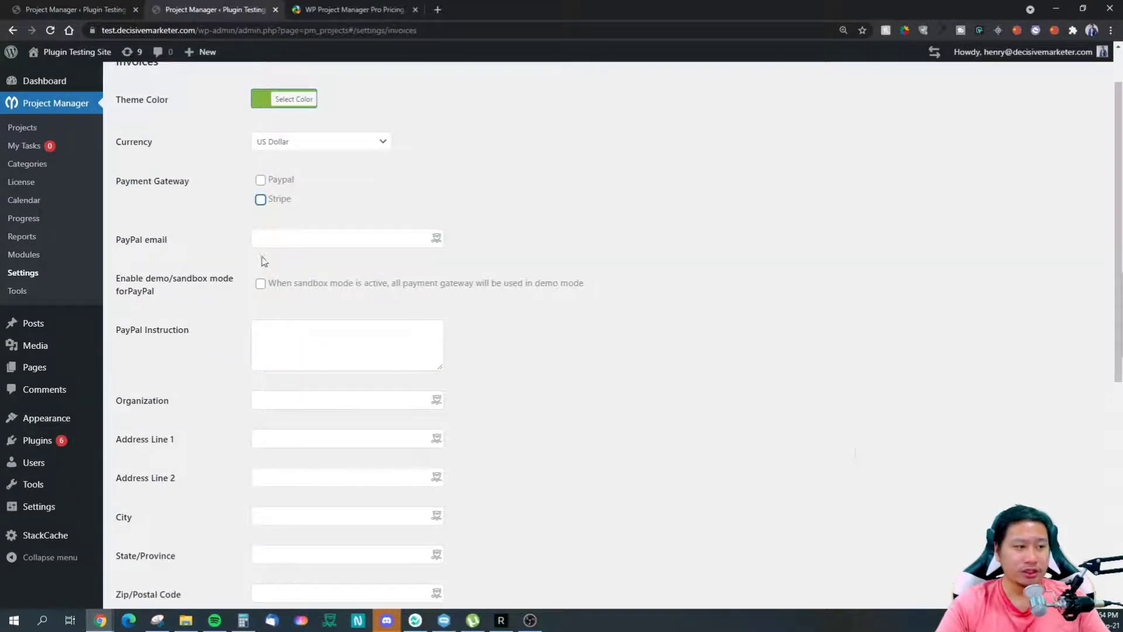
pyautogui.scroll(-6, 316, 263)
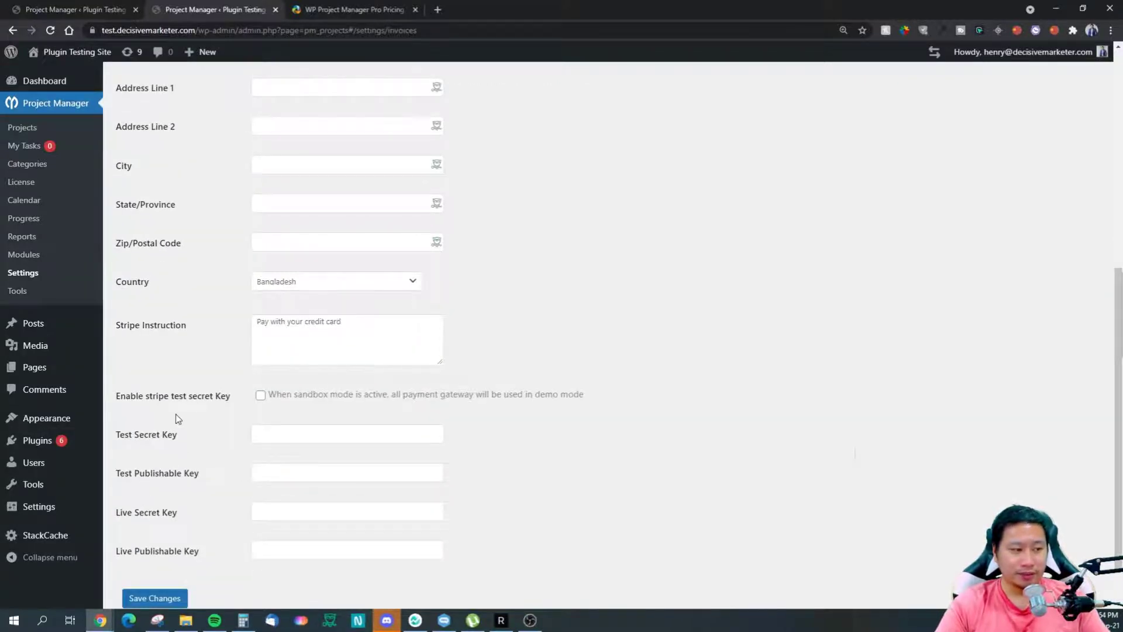
pyautogui.scroll(5, 199, 393)
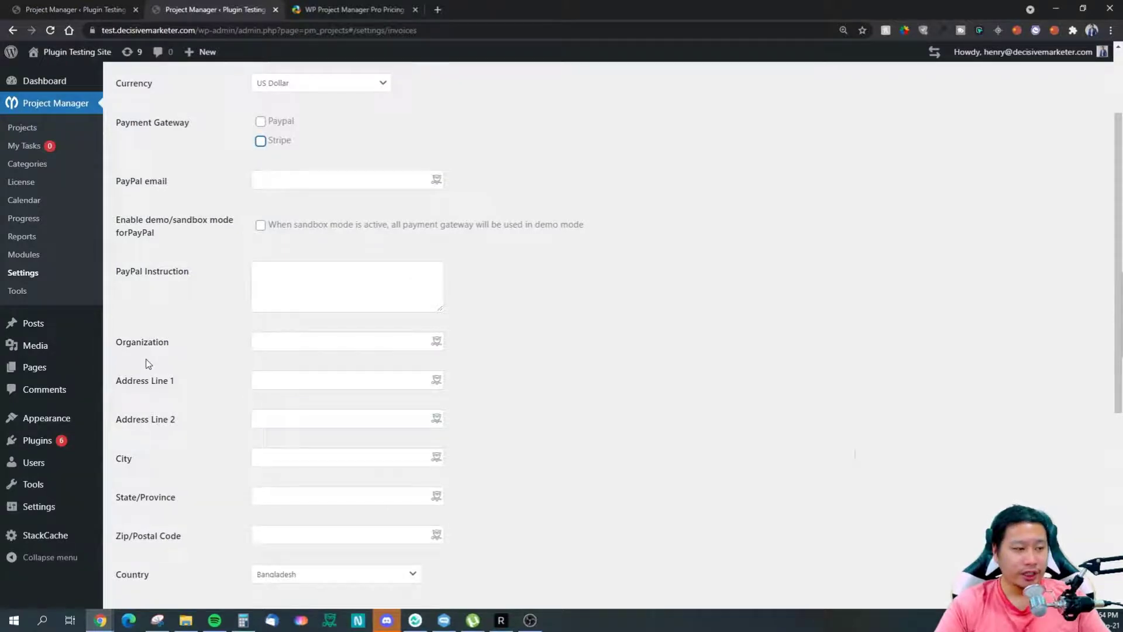
pyautogui.scroll(-4, 148, 364)
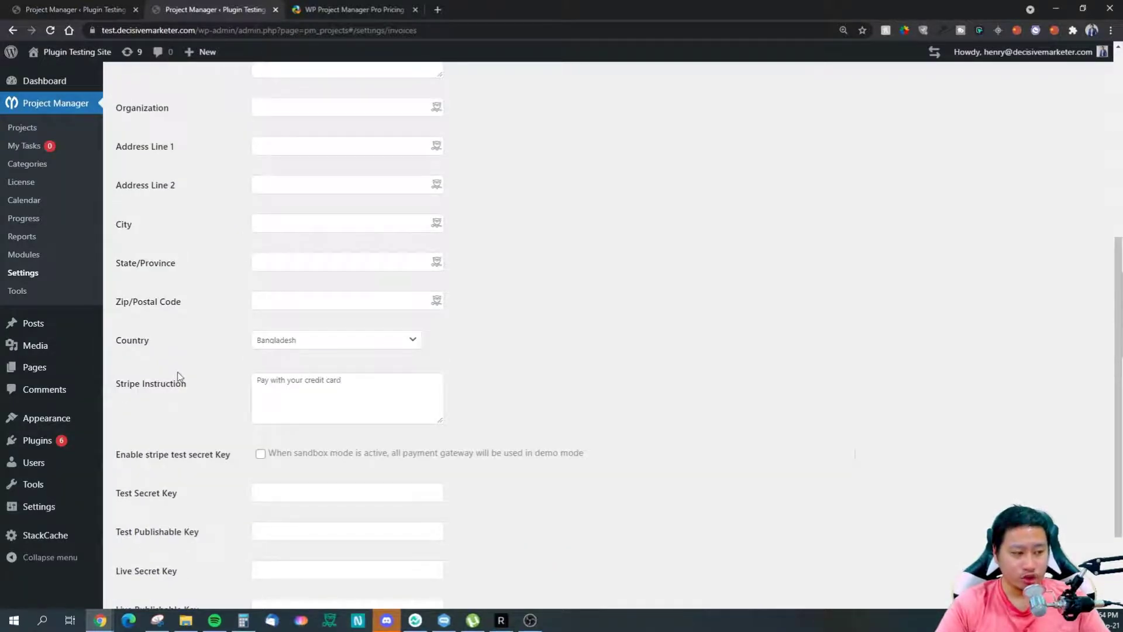
pyautogui.scroll(-2, 181, 383)
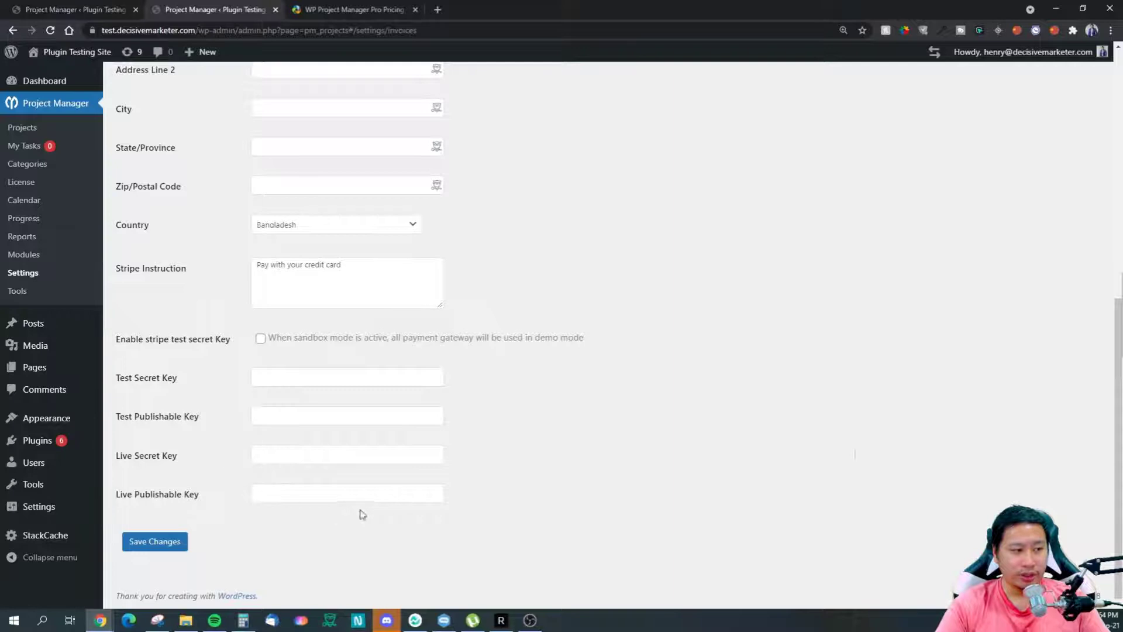
pyautogui.scroll(8, 322, 378)
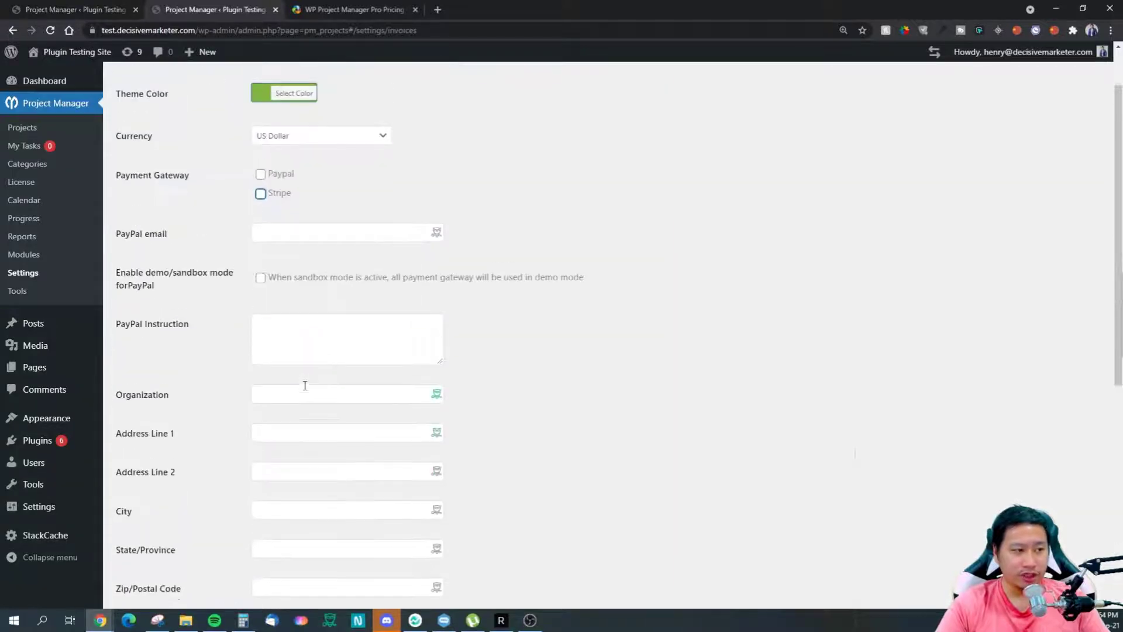
pyautogui.click(461, 100)
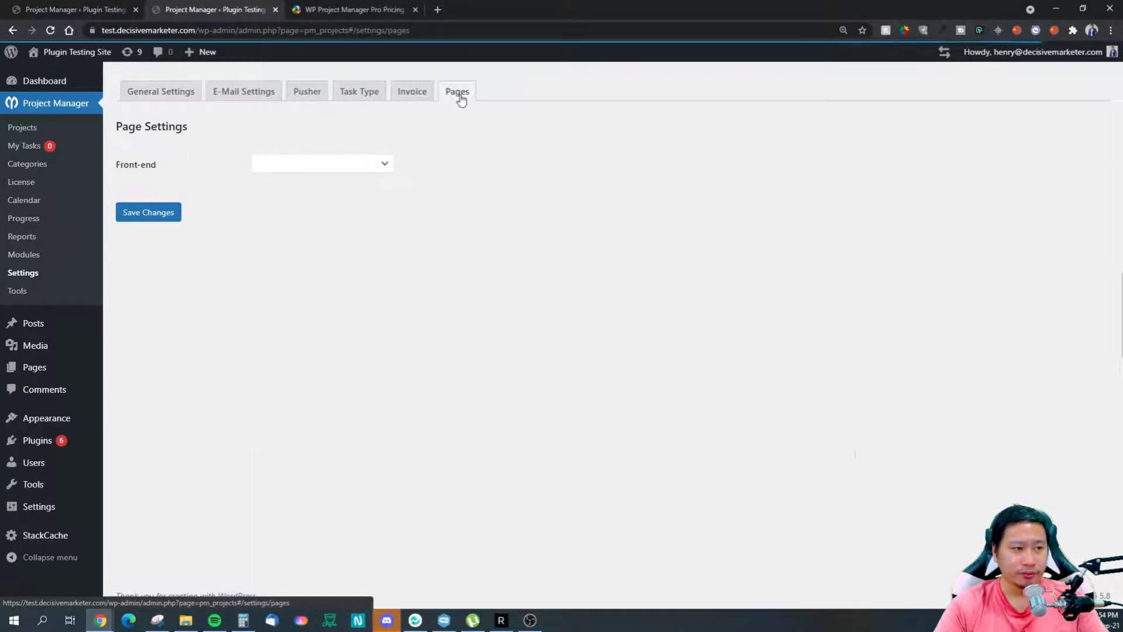
pyautogui.click(301, 167)
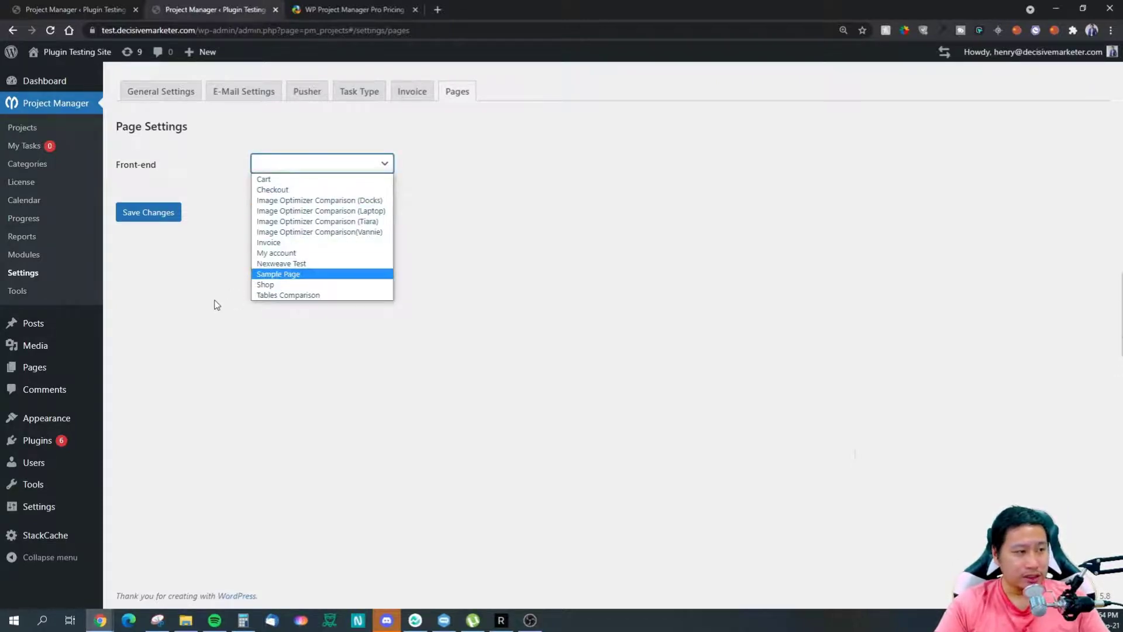
pyautogui.click(233, 251)
pyautogui.click(263, 163)
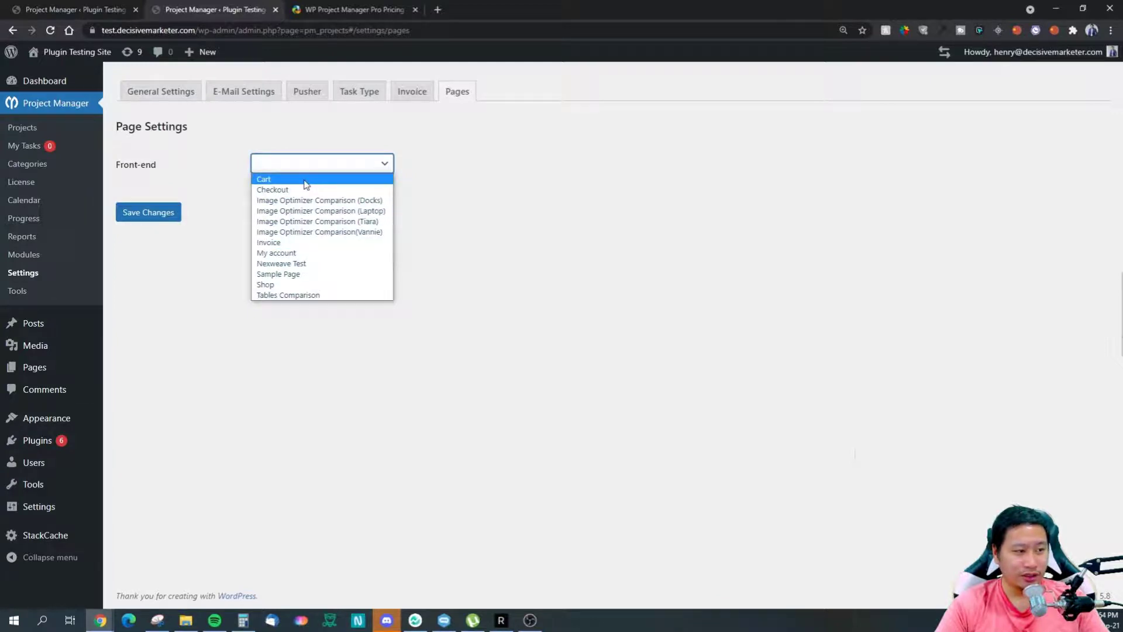
pyautogui.click(224, 288)
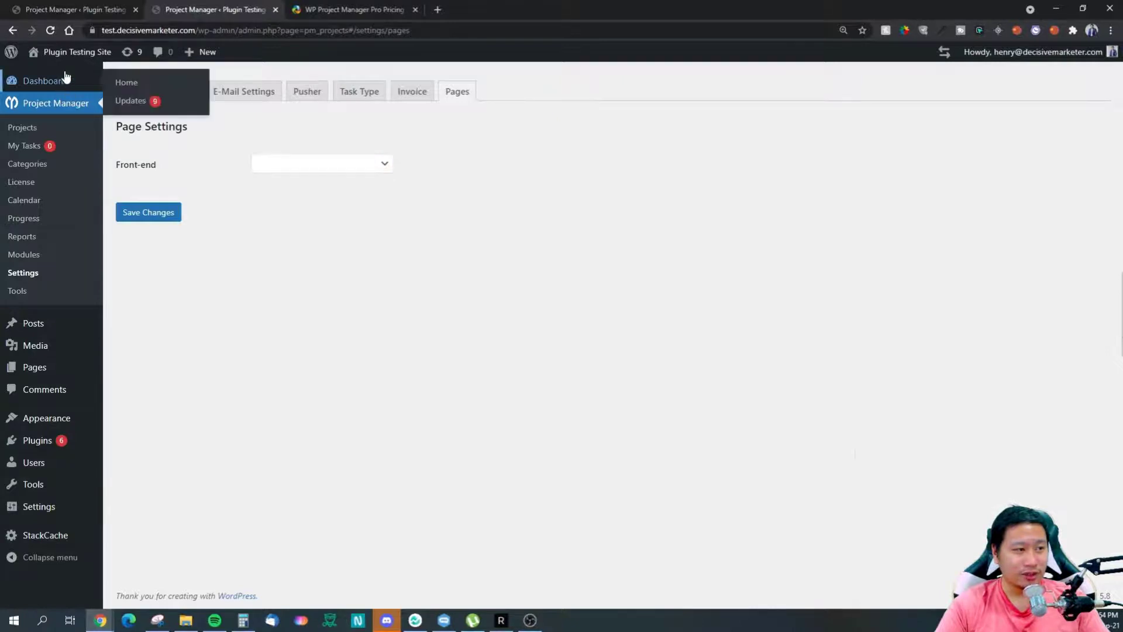
pyautogui.click(285, 168)
pyautogui.click(175, 337)
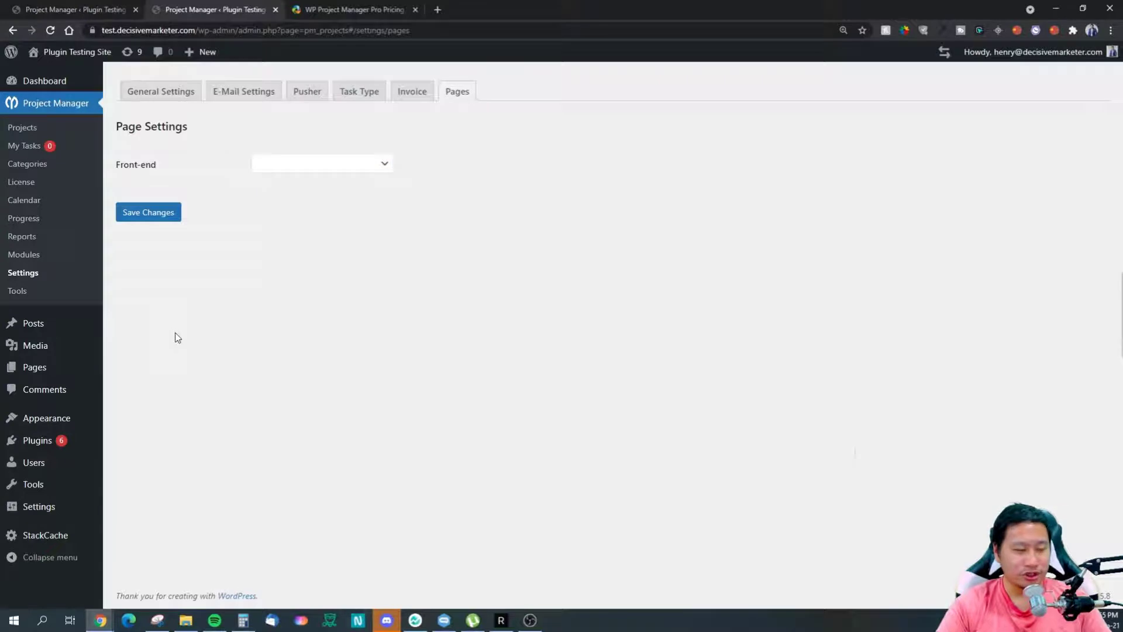
pyautogui.click(332, 172)
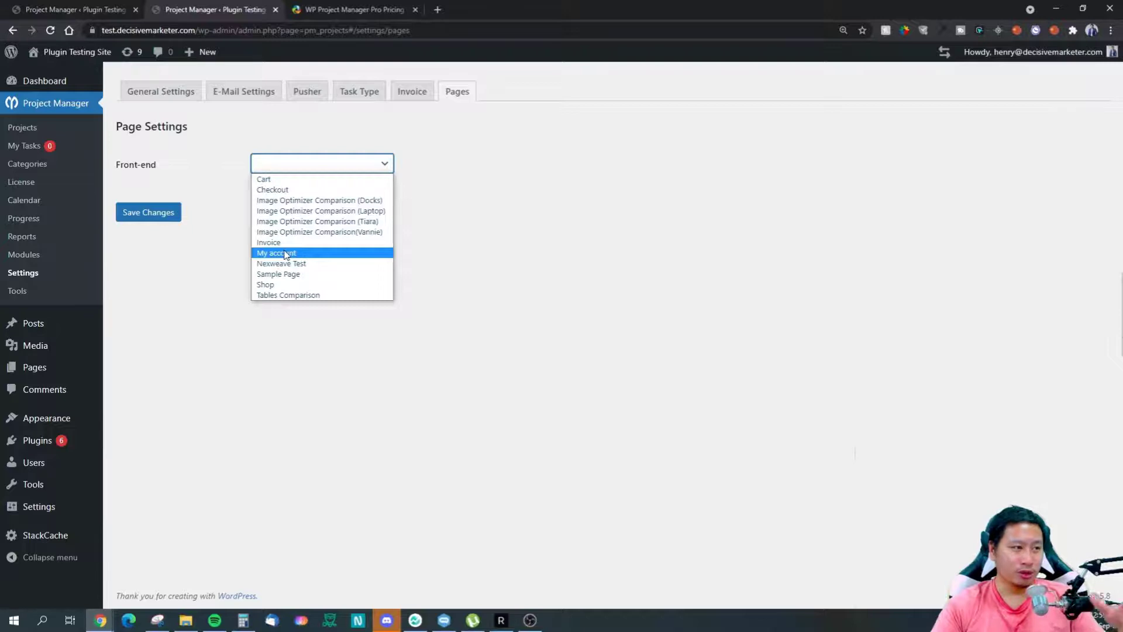
pyautogui.click(246, 318)
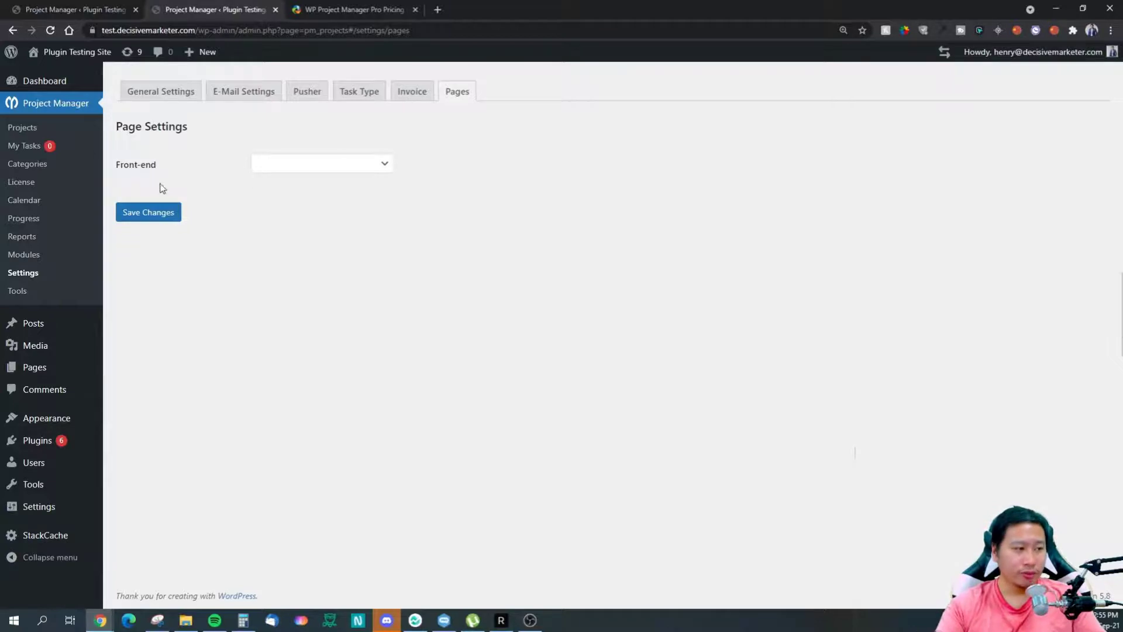
# Step: Look over the Trello App Key import tool, then go to the Projects list showing Test
pyautogui.click(21, 293)
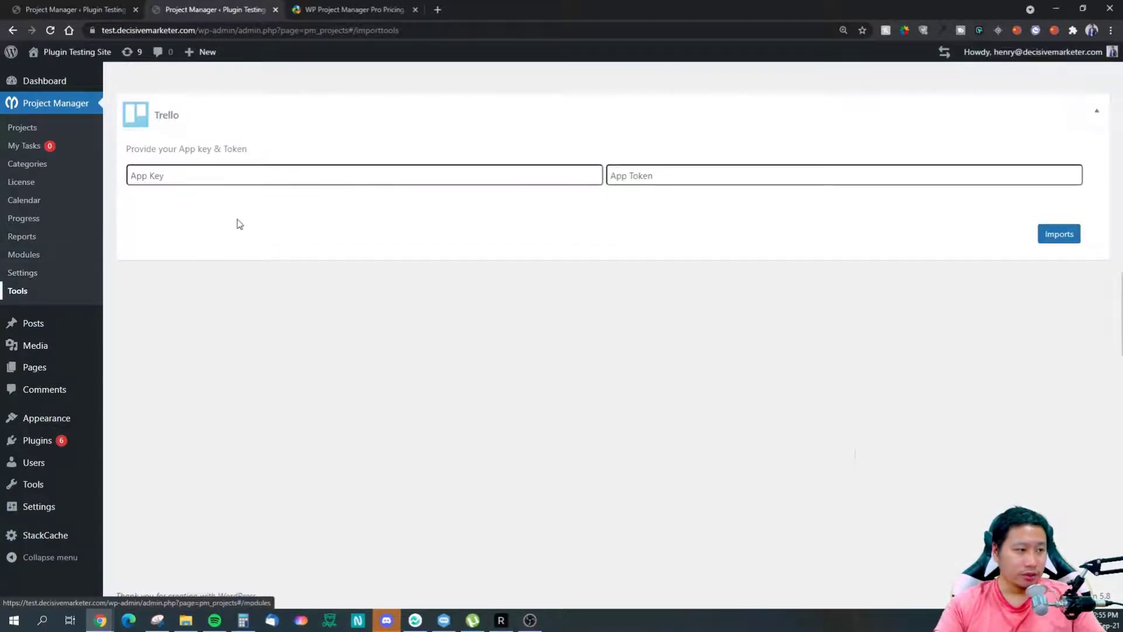
pyautogui.click(249, 180)
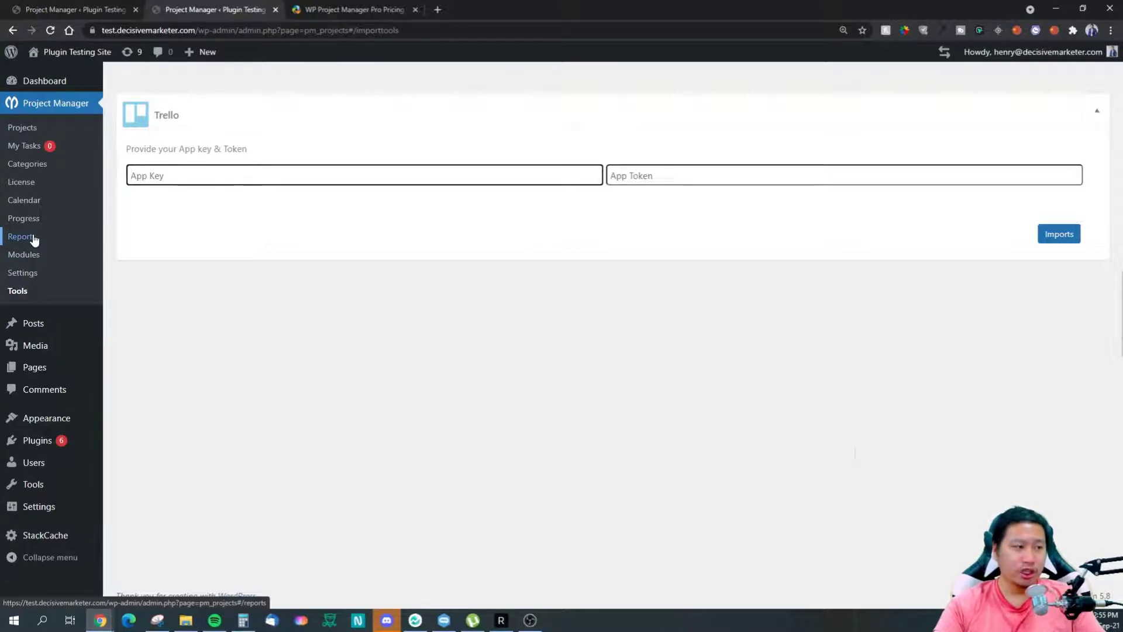
pyautogui.click(30, 133)
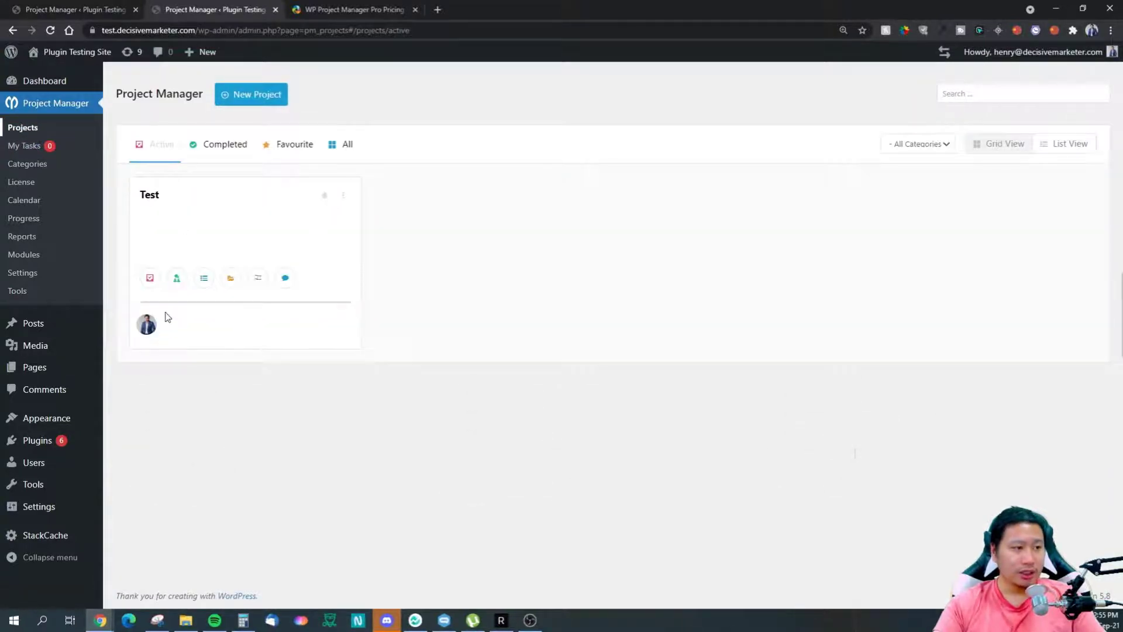
# Step: Add a task named 'Test' to the Test project's Inbox and open its details panel
pyautogui.click(154, 195)
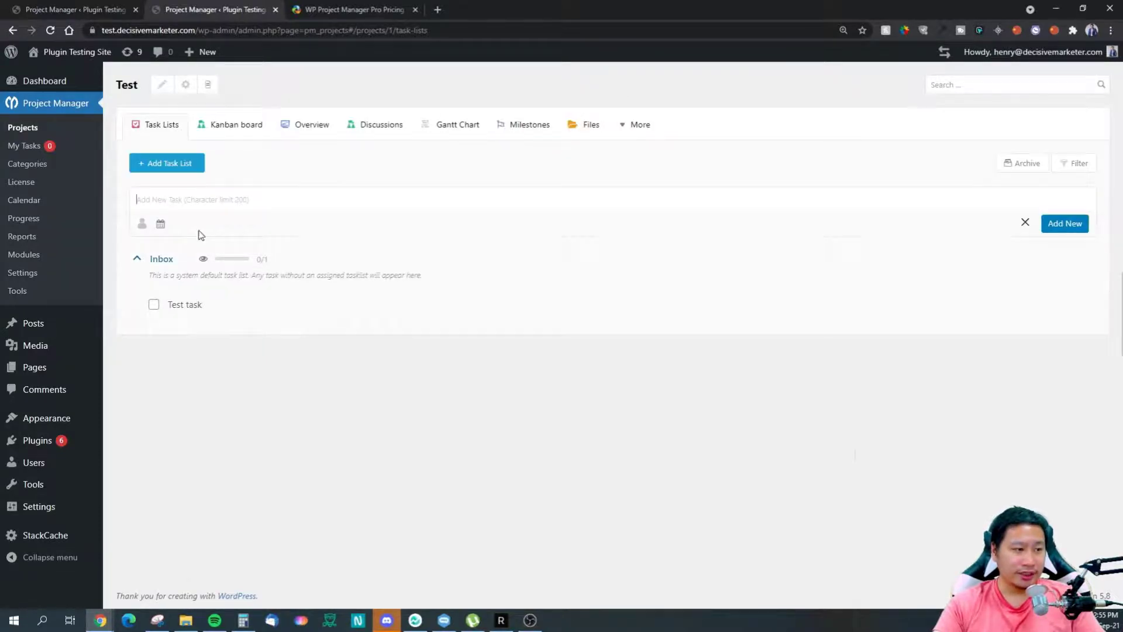
pyautogui.write('Test')
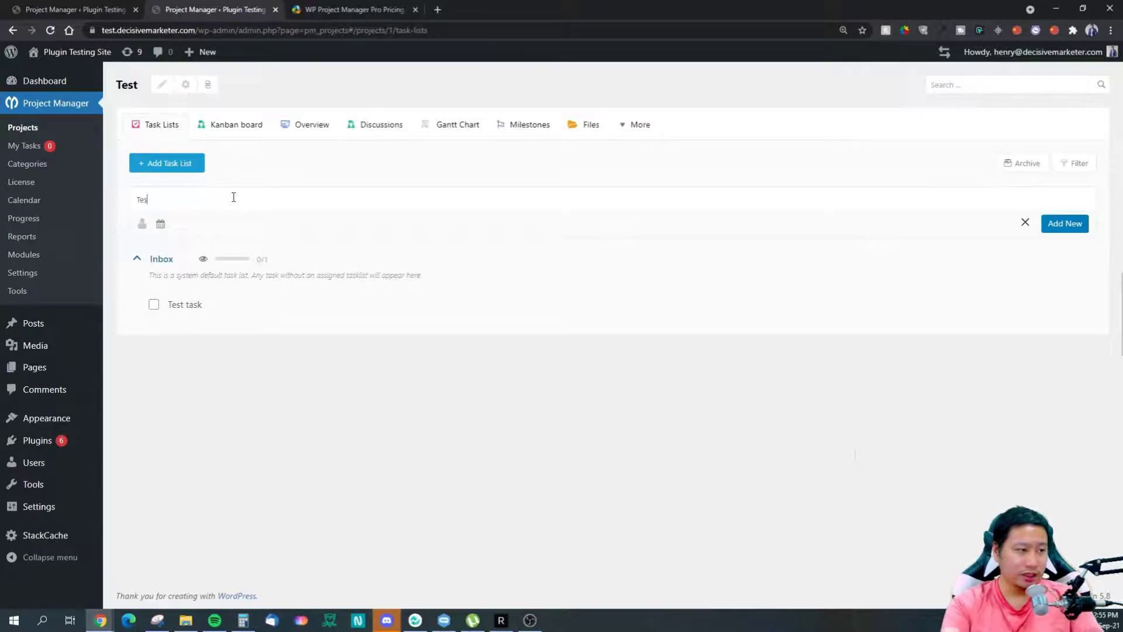
pyautogui.click(1064, 230)
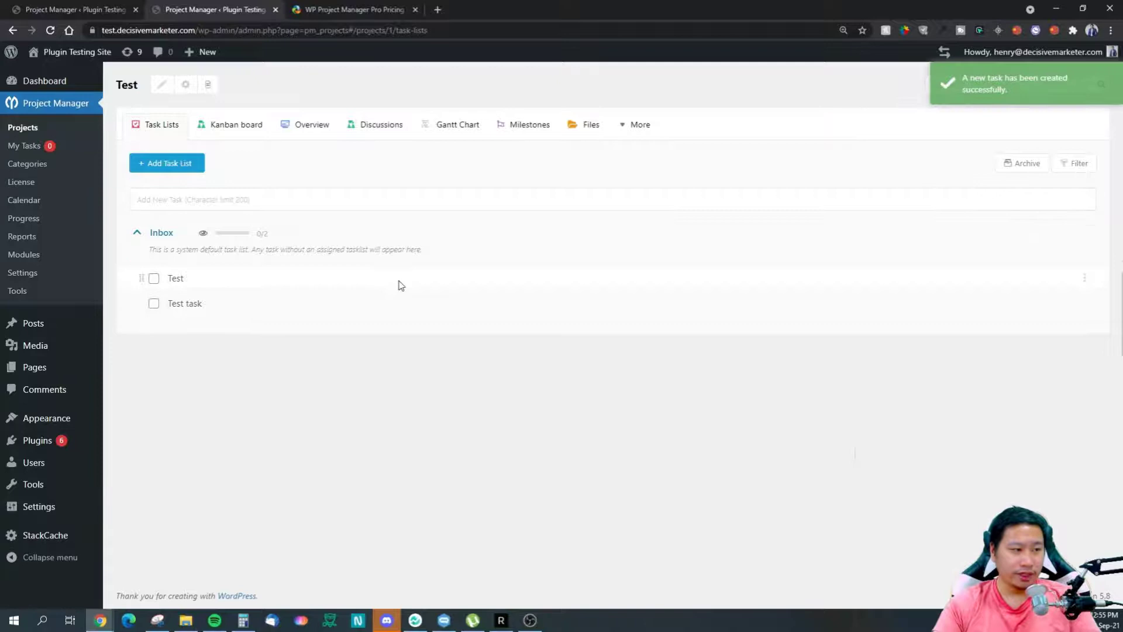
pyautogui.click(179, 282)
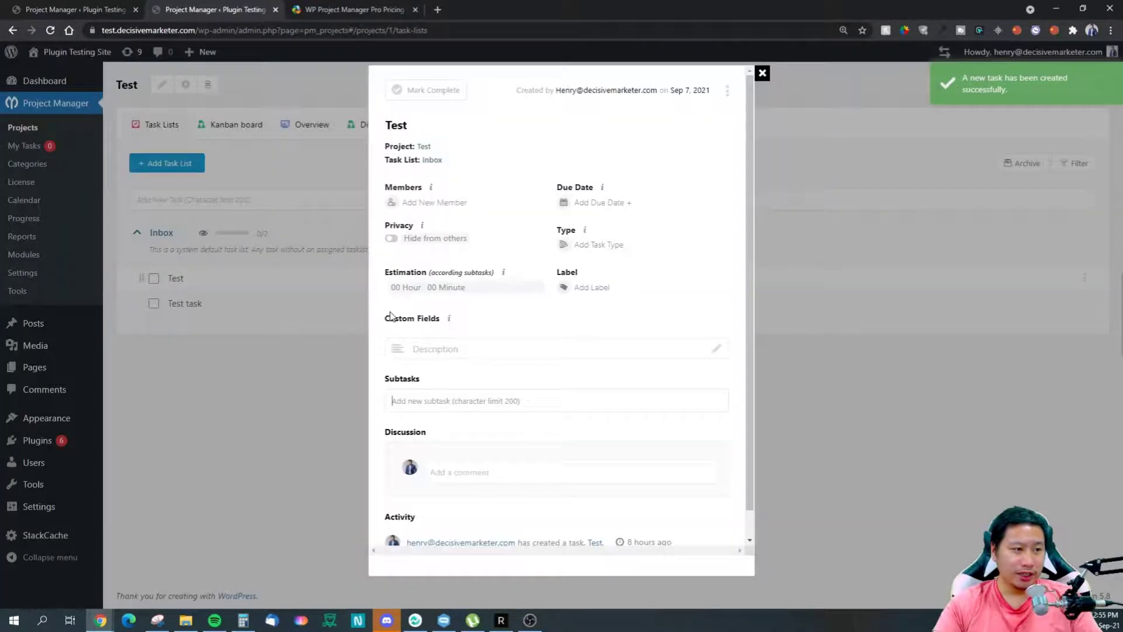
# Step: Add a subtask named 'test' to the Test task and assign the site user as a member
pyautogui.scroll(-1, 454, 377)
pyautogui.click(456, 373)
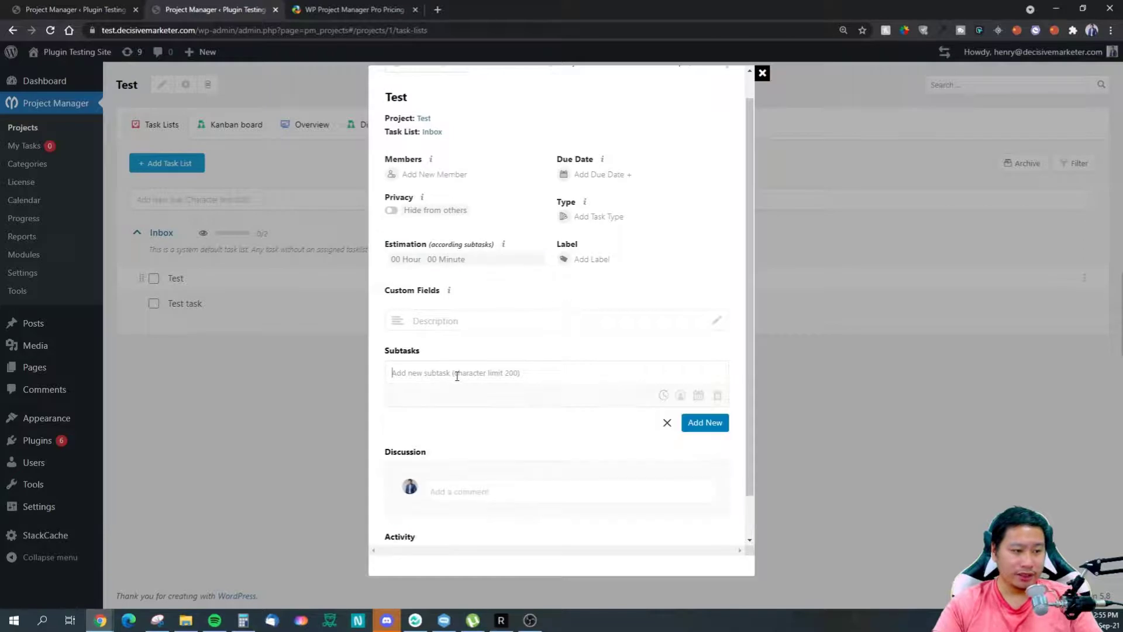
pyautogui.write('test')
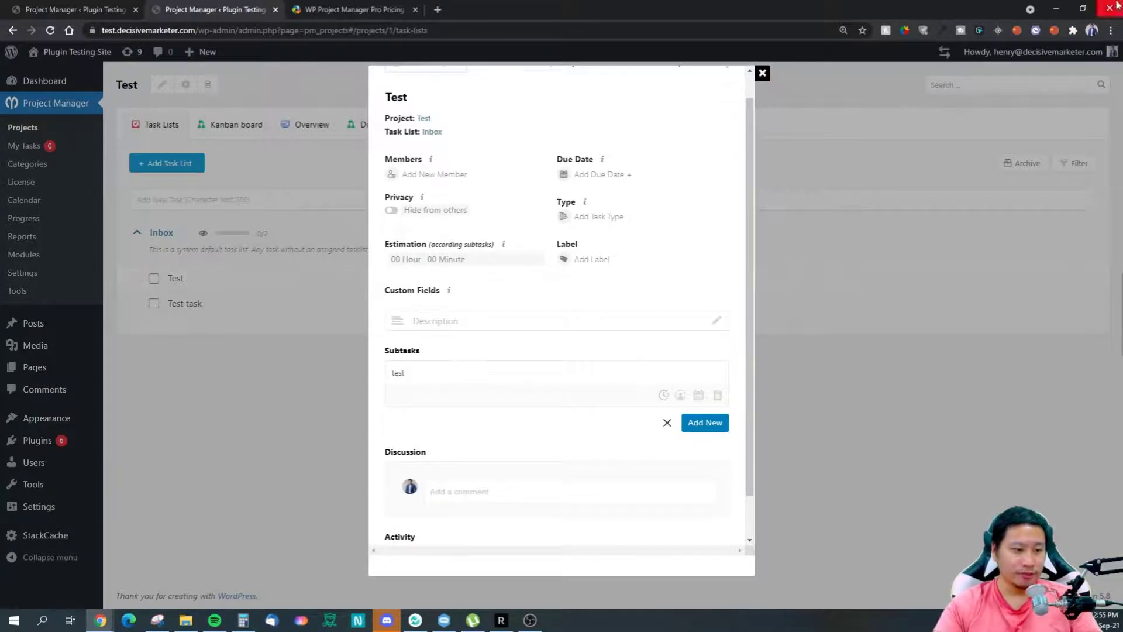
pyautogui.click(704, 422)
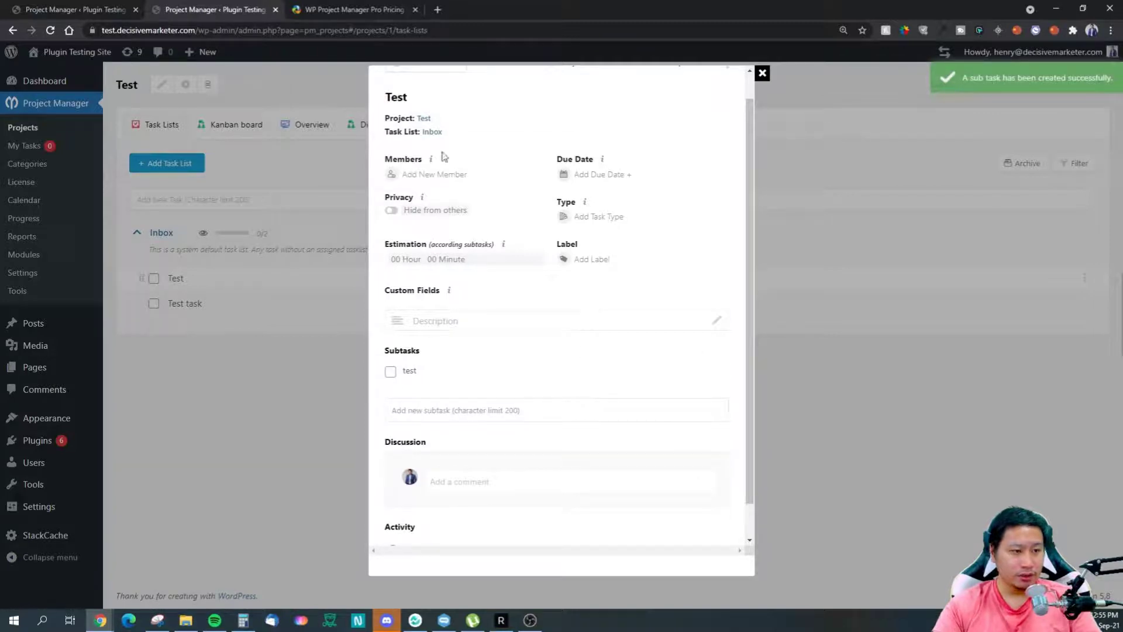
pyautogui.click(433, 175)
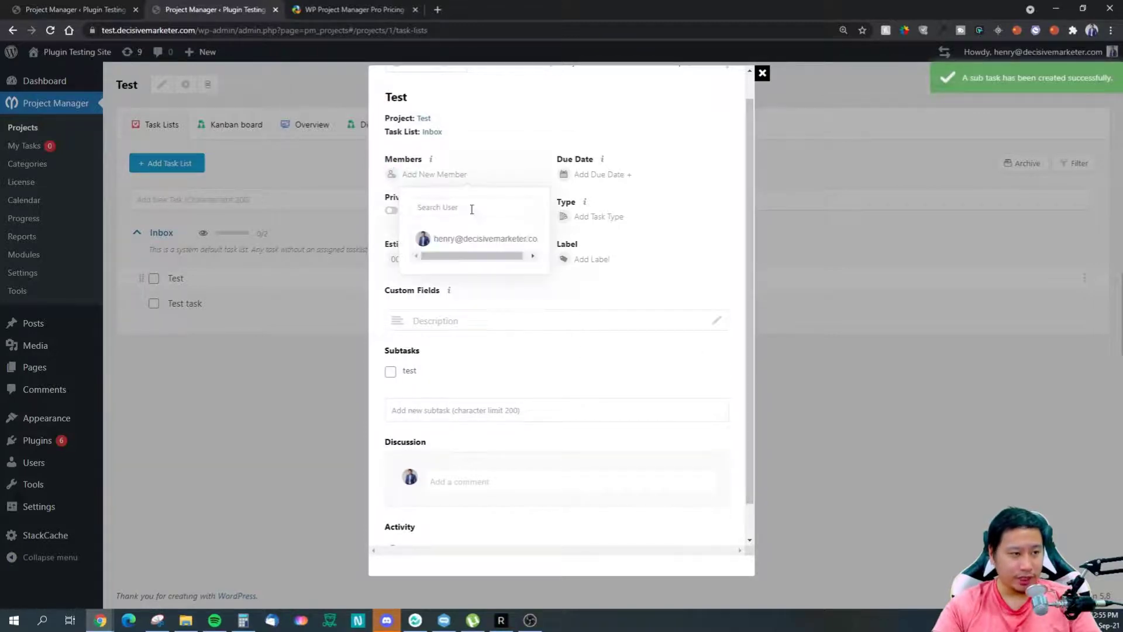
pyautogui.click(468, 238)
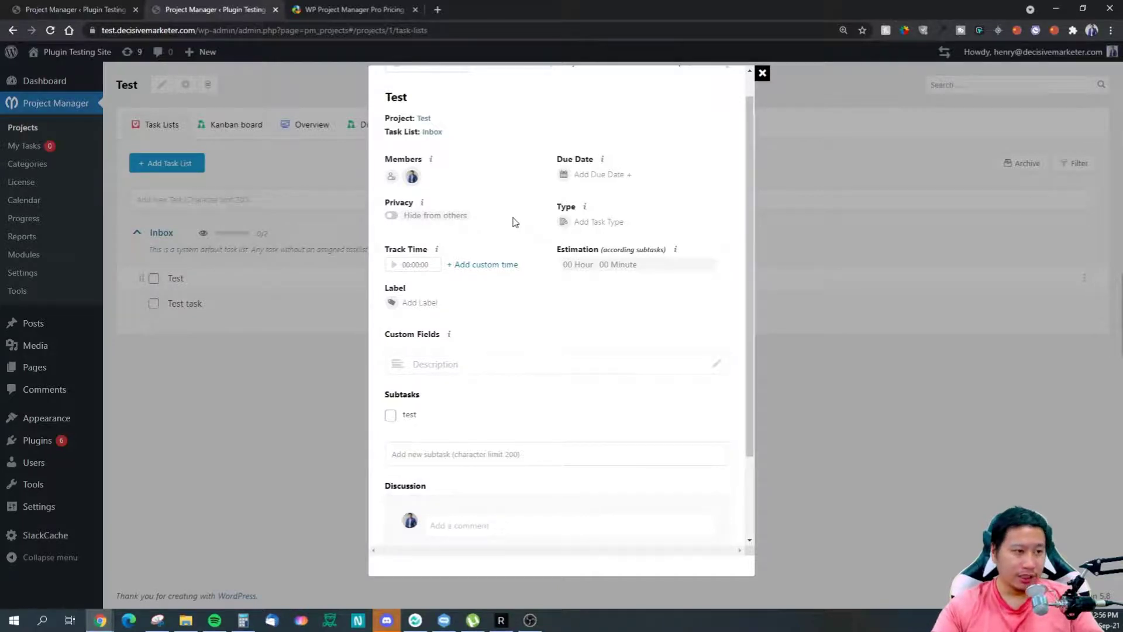
# Step: Switch the Test task's privacy to hidden and back to visible, leaving due date and type unset
pyautogui.scroll(1, 532, 270)
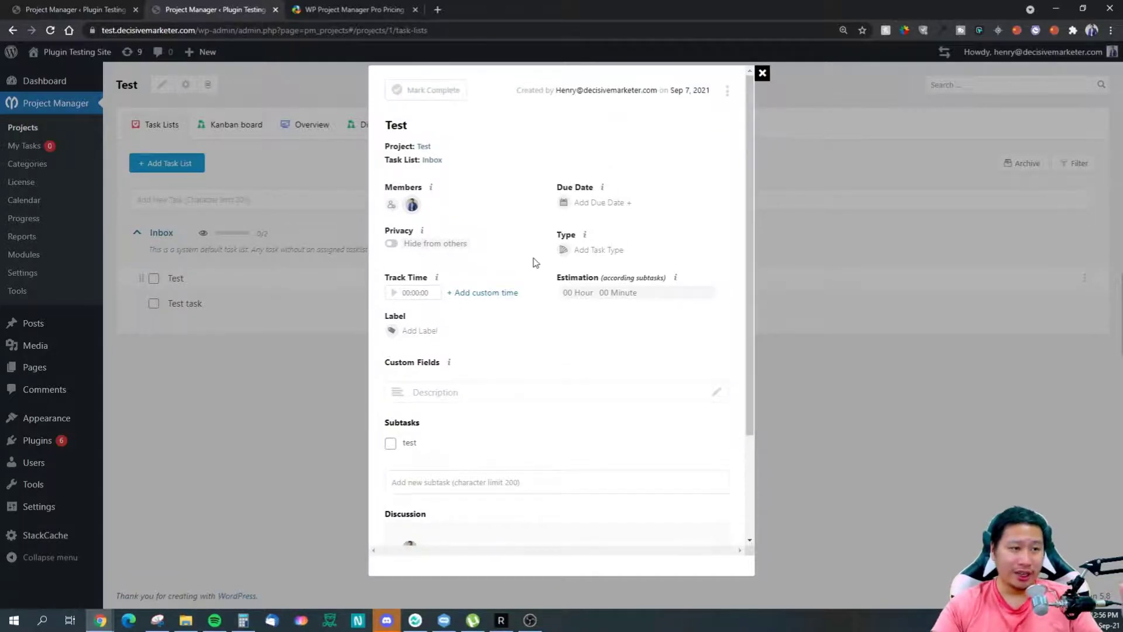
pyautogui.click(598, 205)
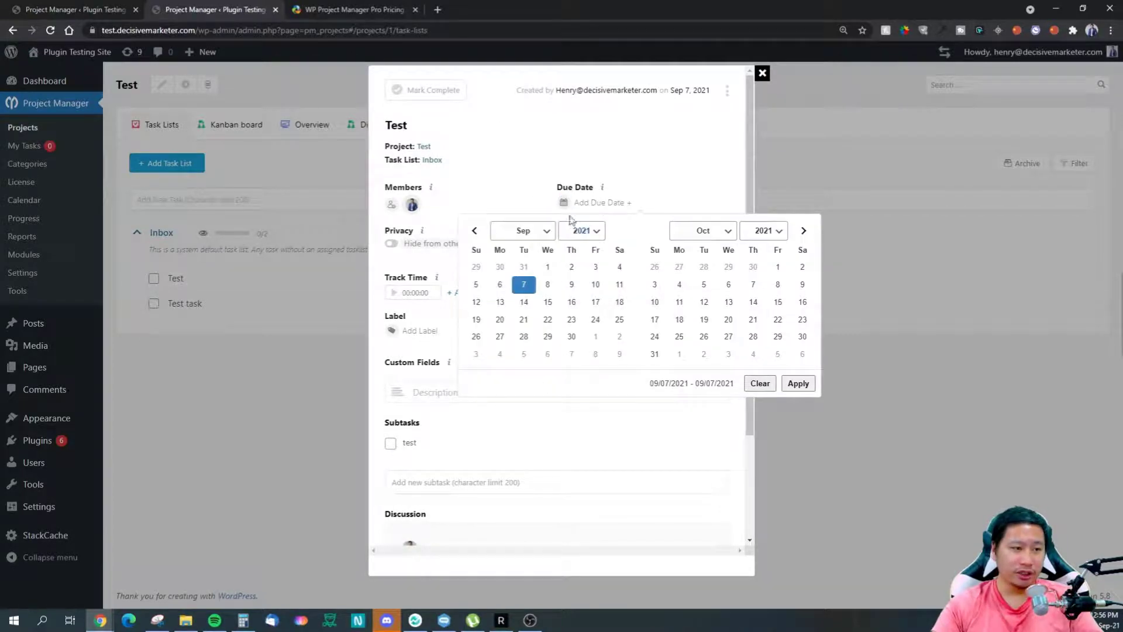
pyautogui.click(520, 194)
pyautogui.click(391, 246)
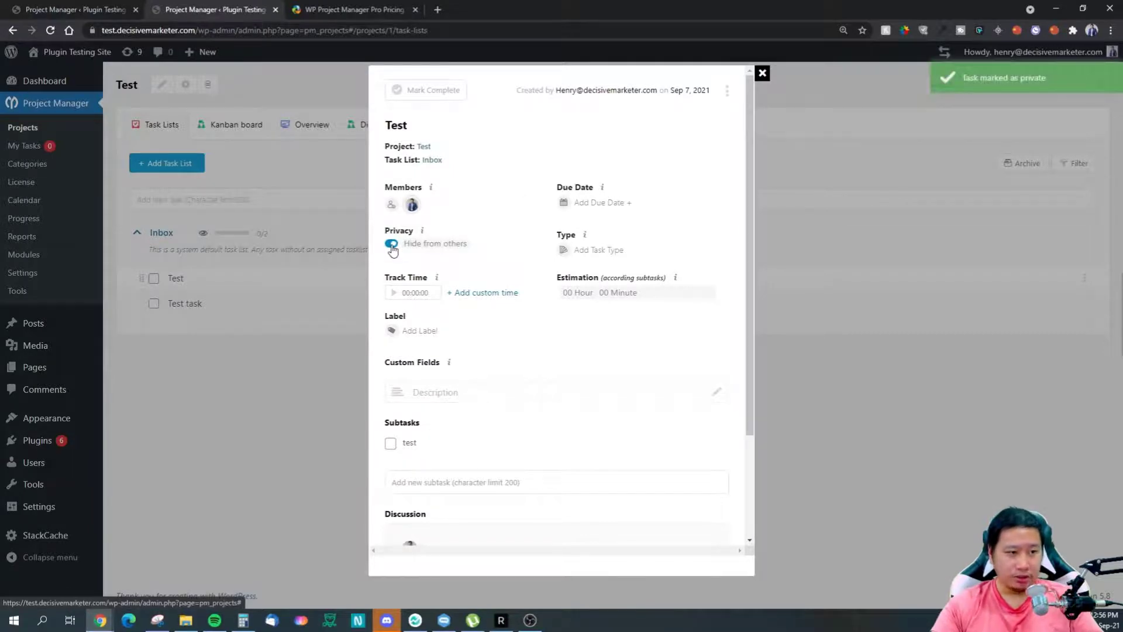
pyautogui.click(392, 245)
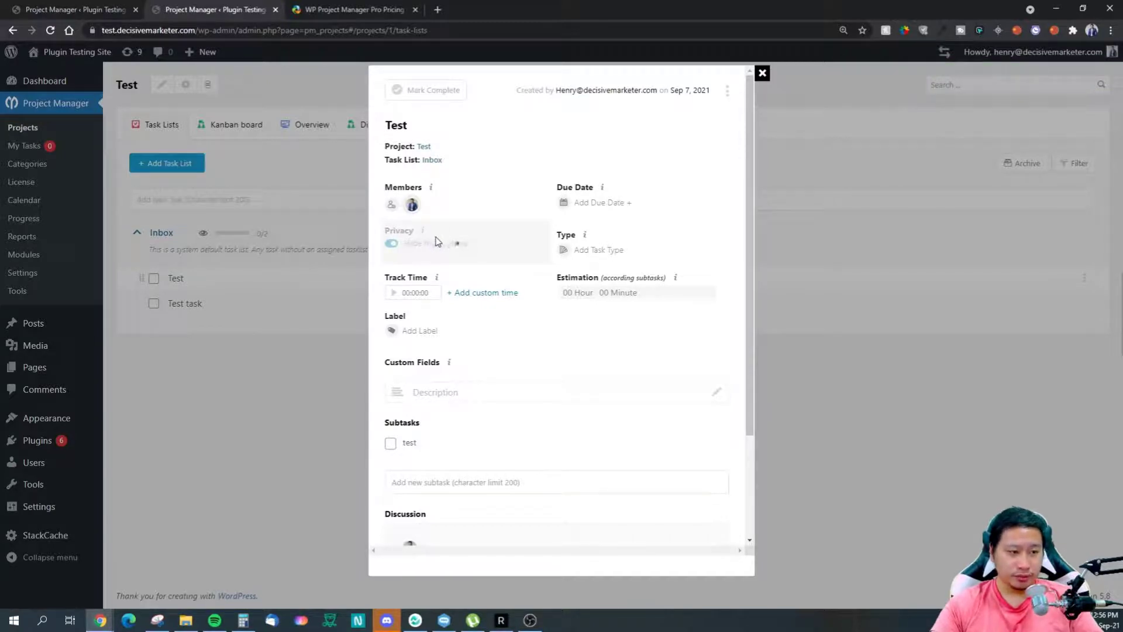
pyautogui.click(580, 252)
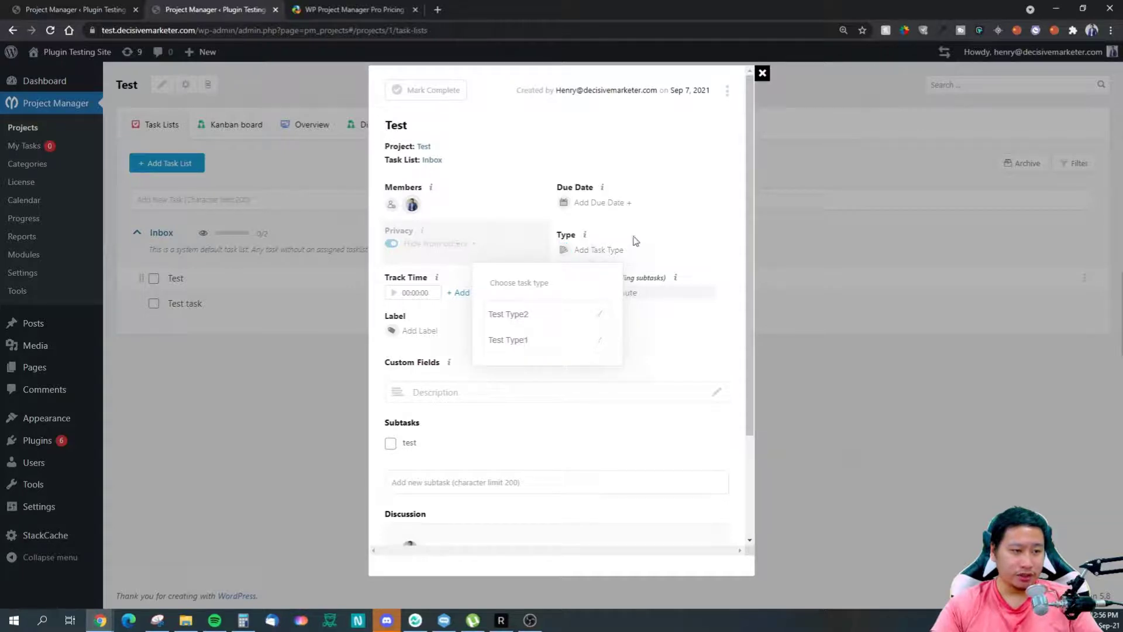
pyautogui.click(656, 230)
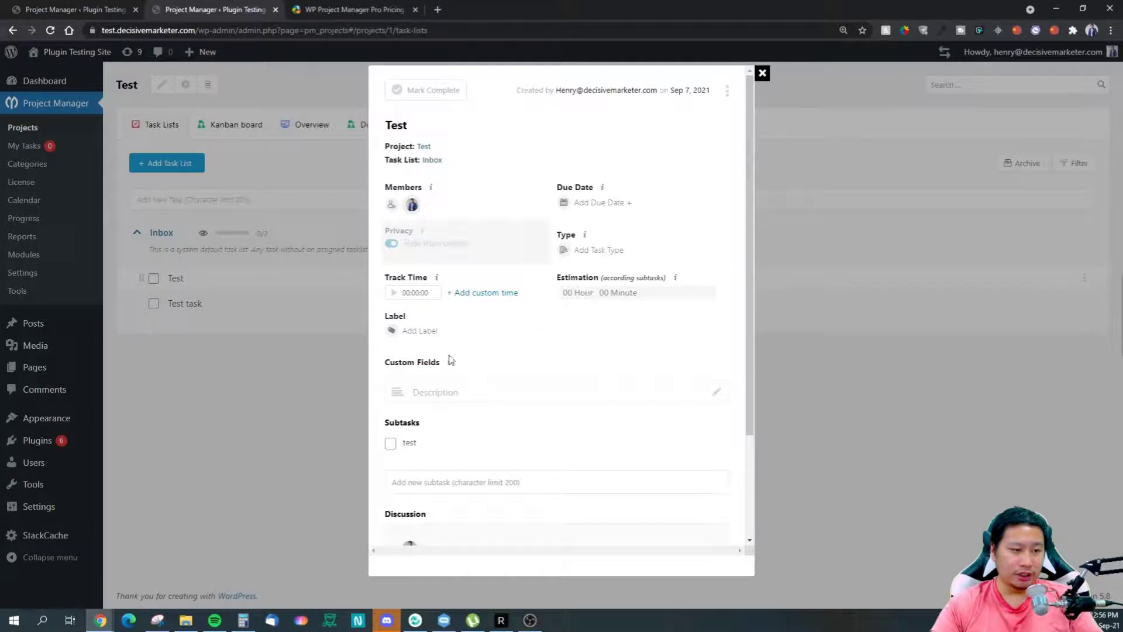
pyautogui.moveTo(675, 279)
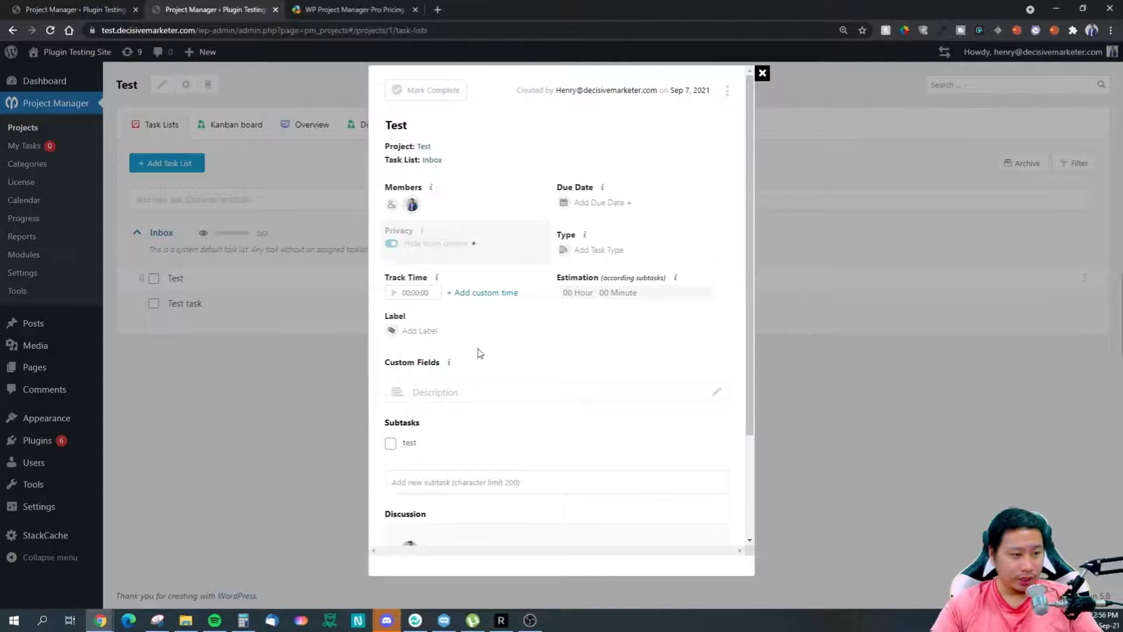
pyautogui.scroll(-2, 445, 413)
# Step: Cancel the empty description editor and open the 'test' subtask for editing
pyautogui.click(458, 284)
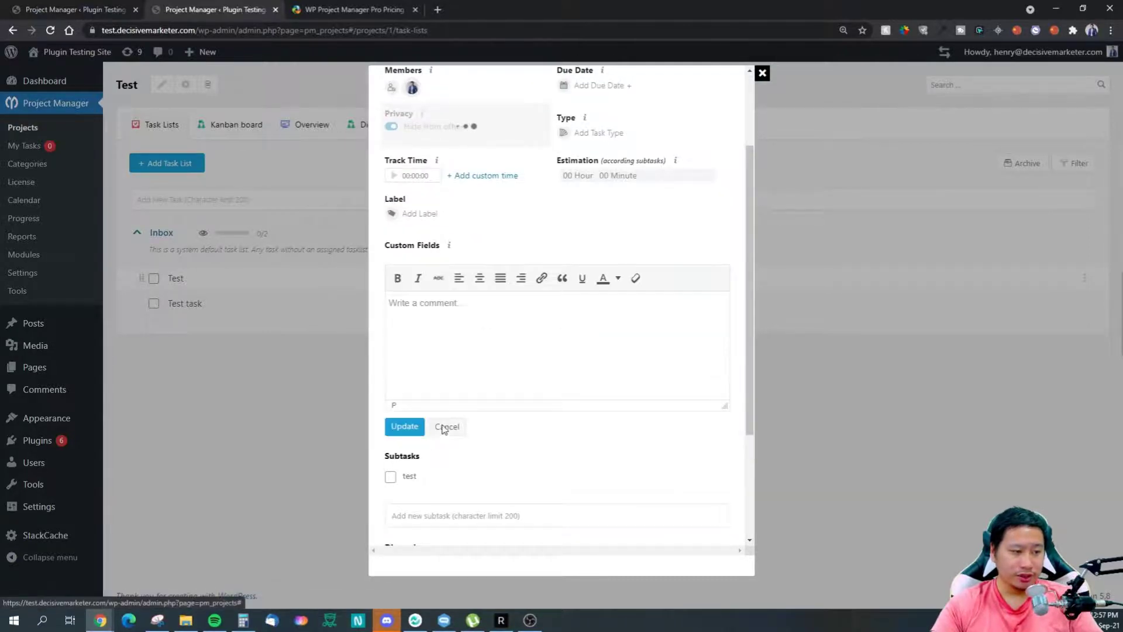
pyautogui.click(447, 426)
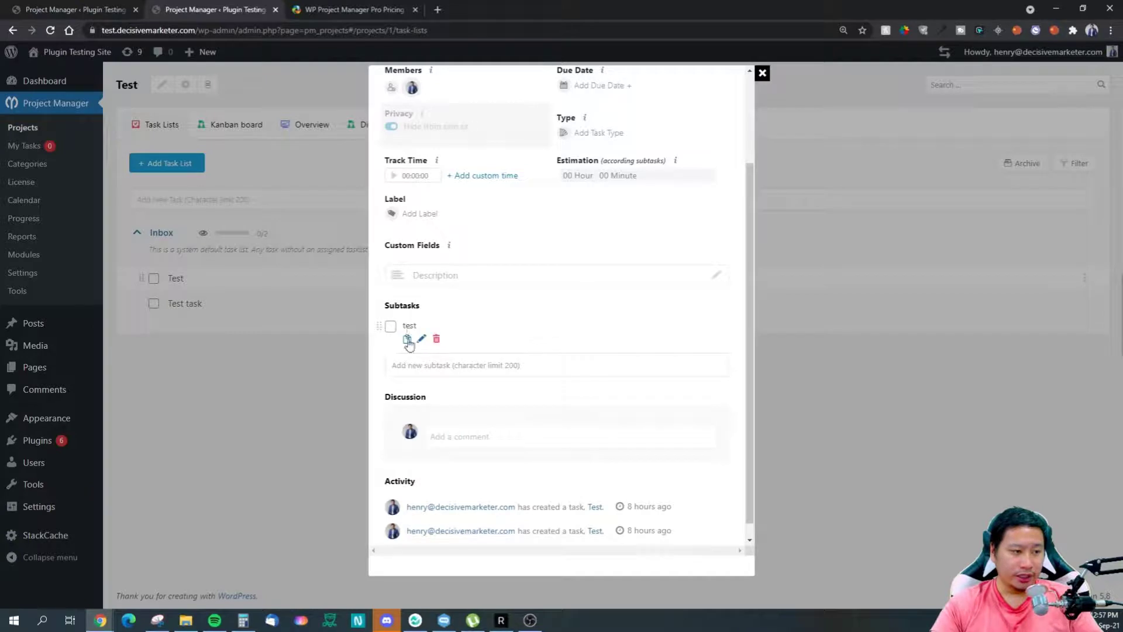
pyautogui.click(421, 336)
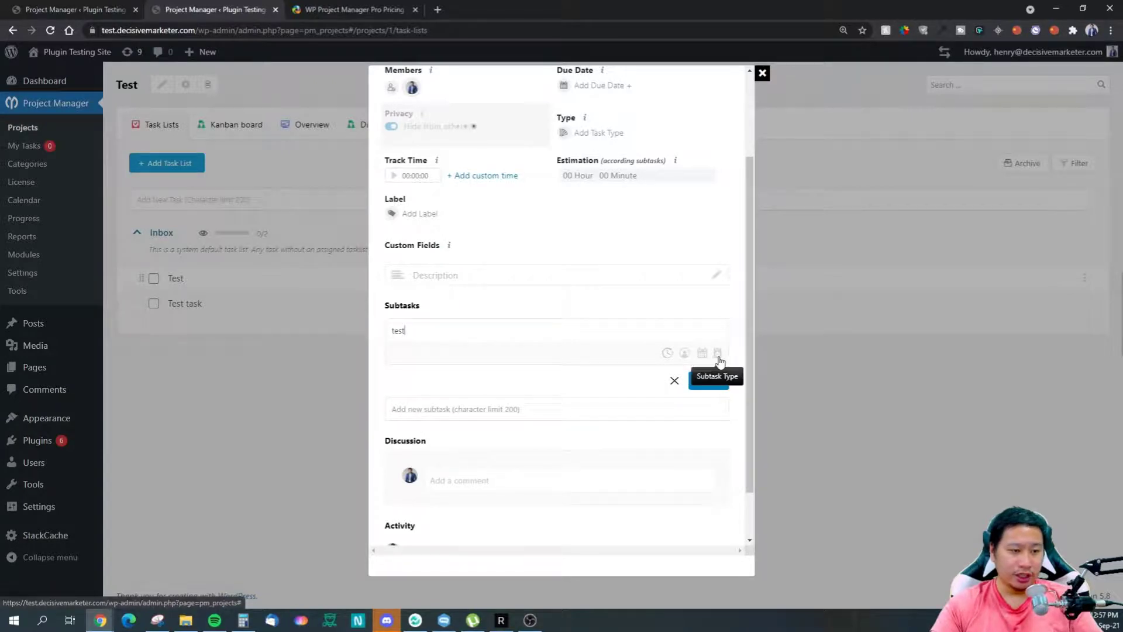
pyautogui.scroll(-3, 509, 403)
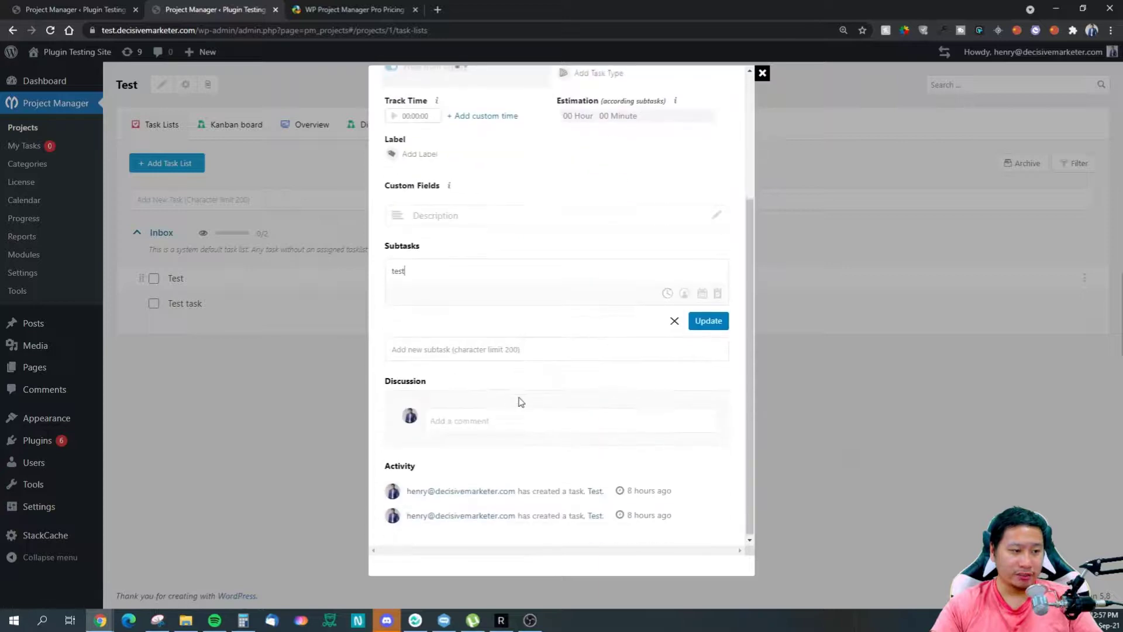
# Step: Post a comment reading 'Test' with the site user selected for notification
pyautogui.click(449, 417)
pyautogui.write('Test')
pyautogui.click(681, 525)
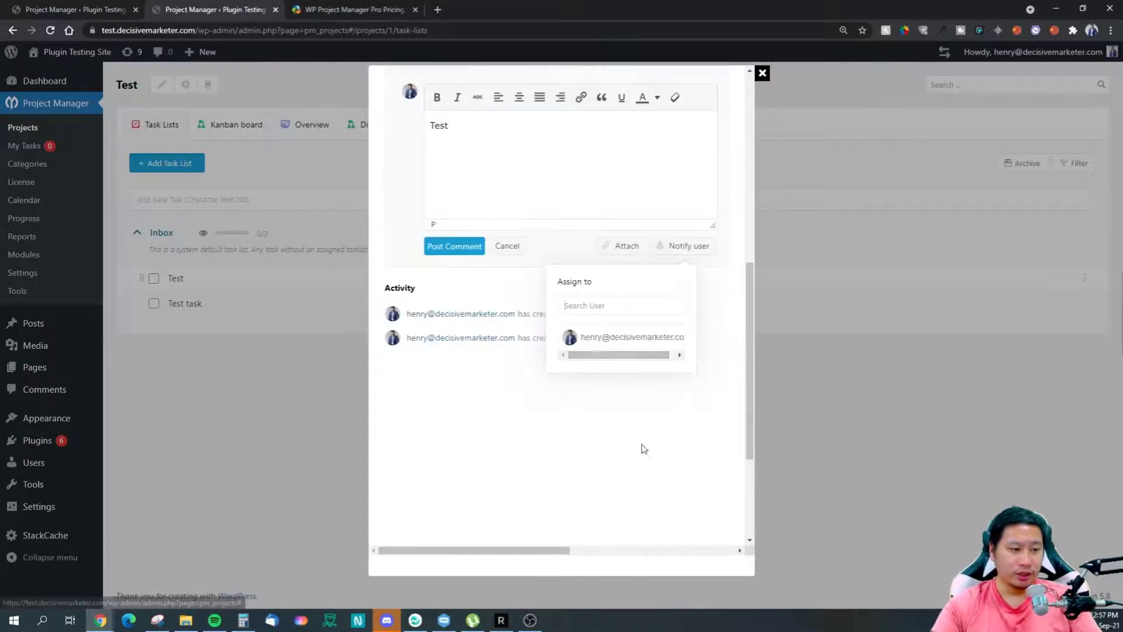
pyautogui.click(594, 336)
pyautogui.scroll(3, 570, 404)
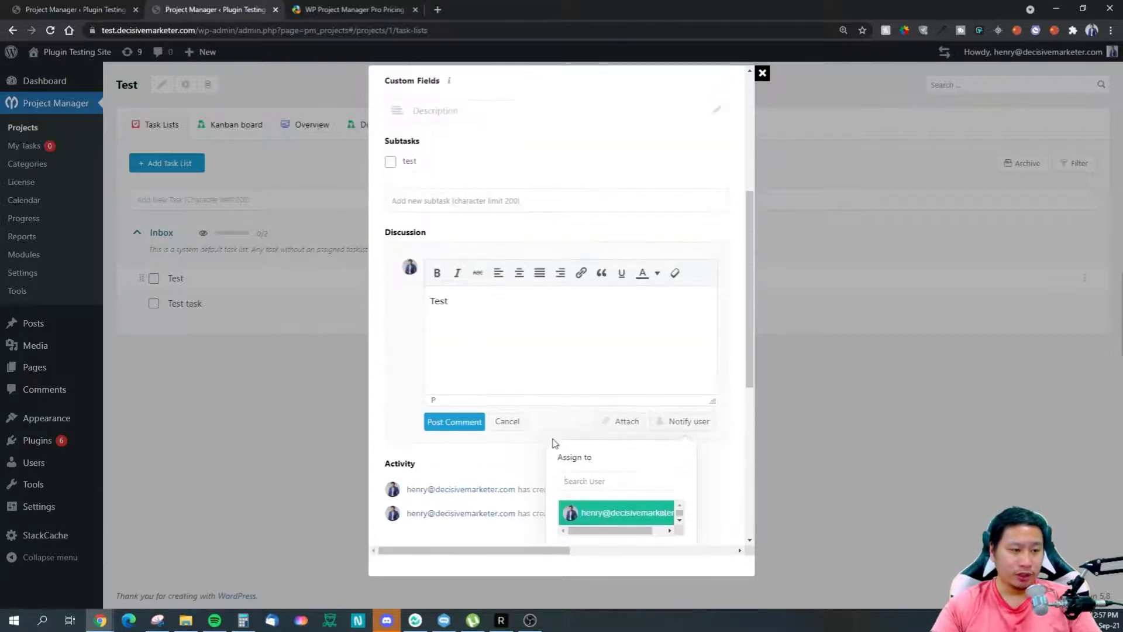
pyautogui.click(473, 418)
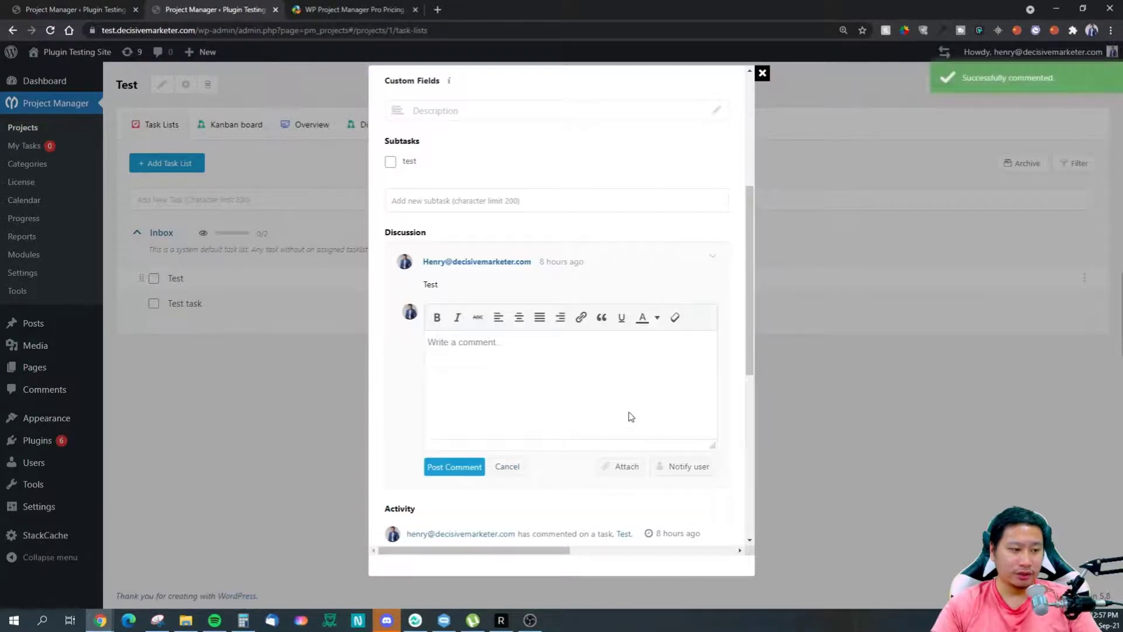
pyautogui.scroll(1, 497, 386)
# Step: Start another comment and open the notify-user list, closing it without changes
pyautogui.click(470, 429)
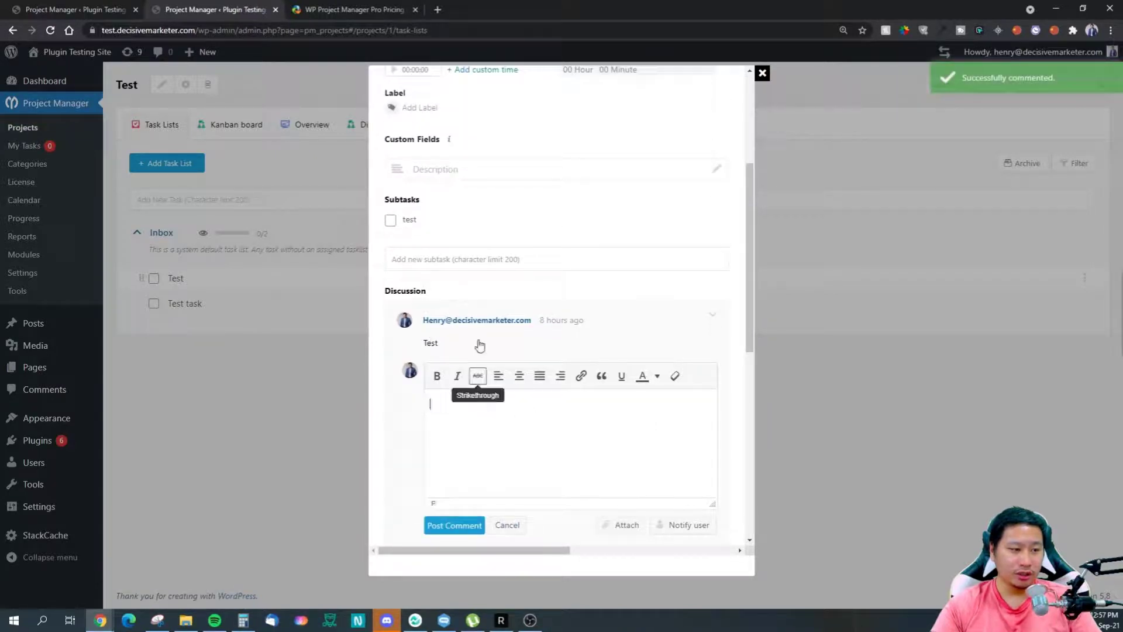
pyautogui.click(689, 525)
pyautogui.scroll(-5, 665, 504)
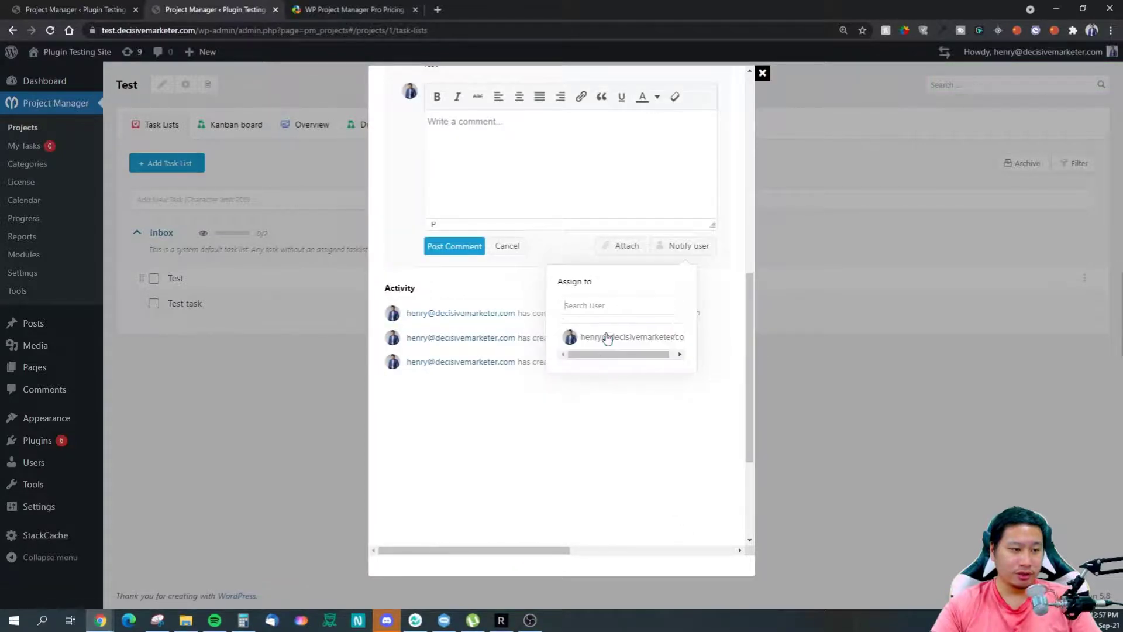
pyautogui.click(614, 388)
pyautogui.scroll(3, 561, 467)
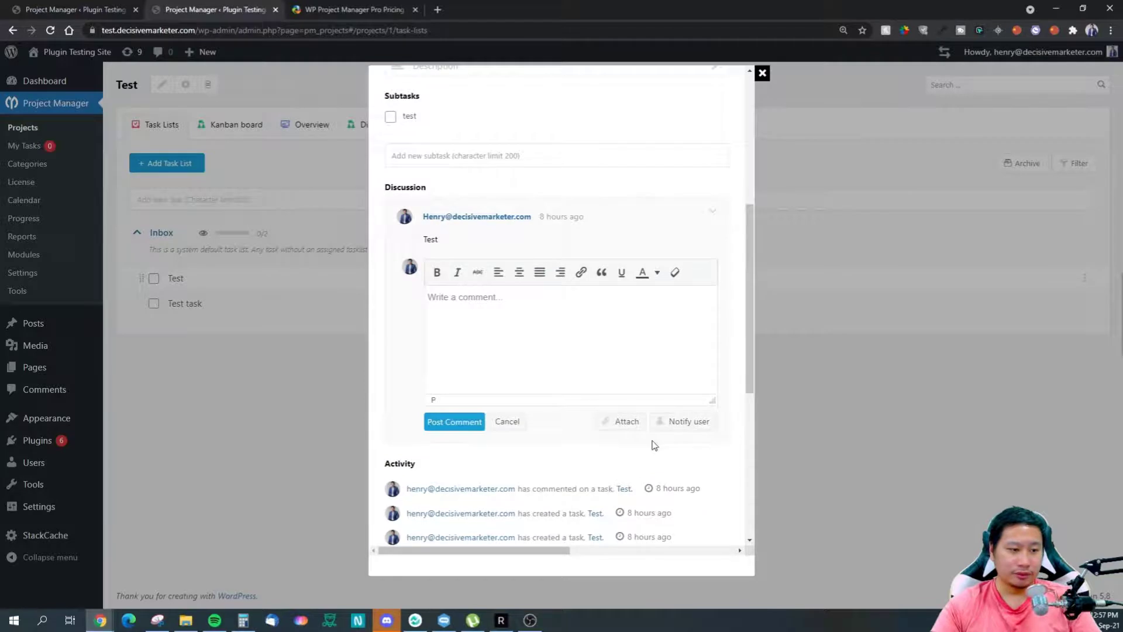
# Step: Attach the guitar .jfif image to a new comment after cancelling the first file picker
pyautogui.click(613, 426)
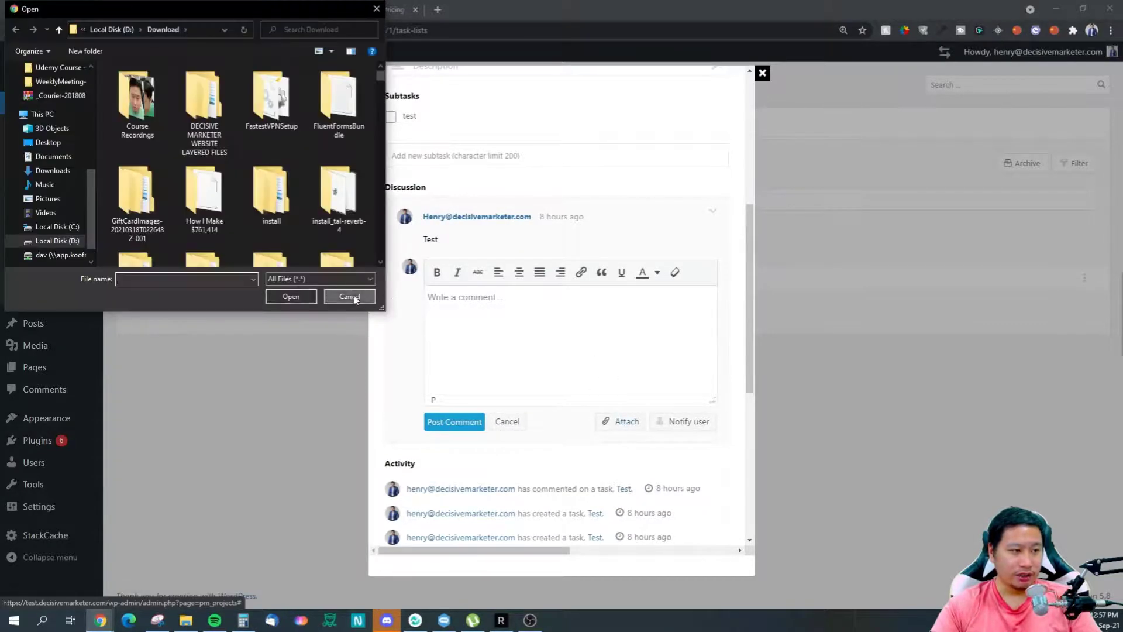
pyautogui.click(351, 298)
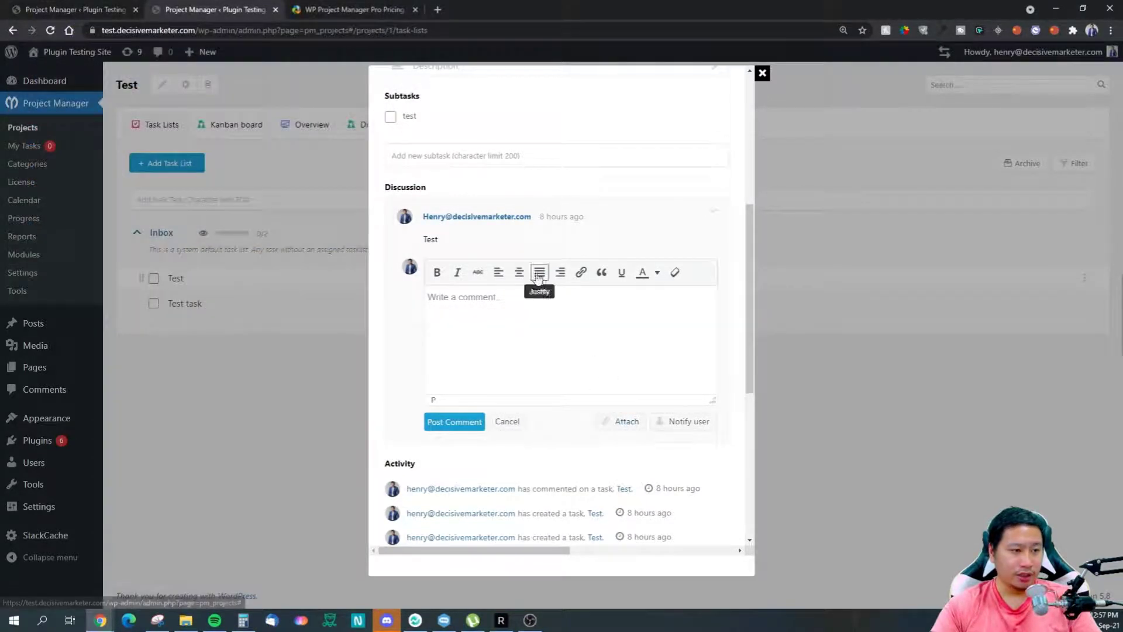
pyautogui.click(618, 421)
pyautogui.scroll(-10, 259, 230)
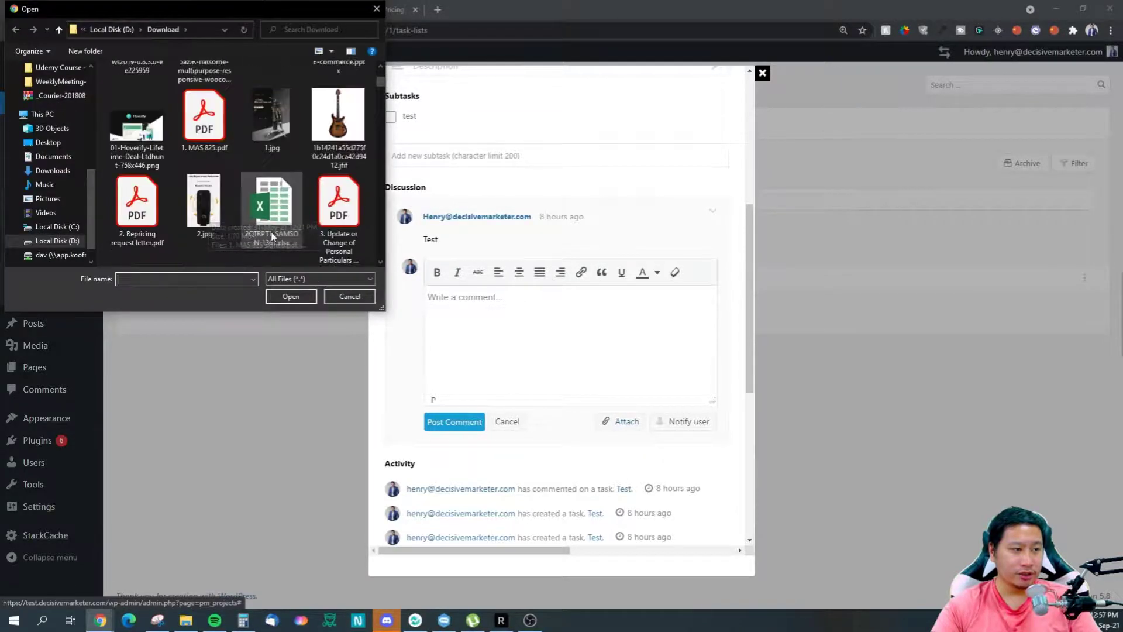
pyautogui.click(338, 97)
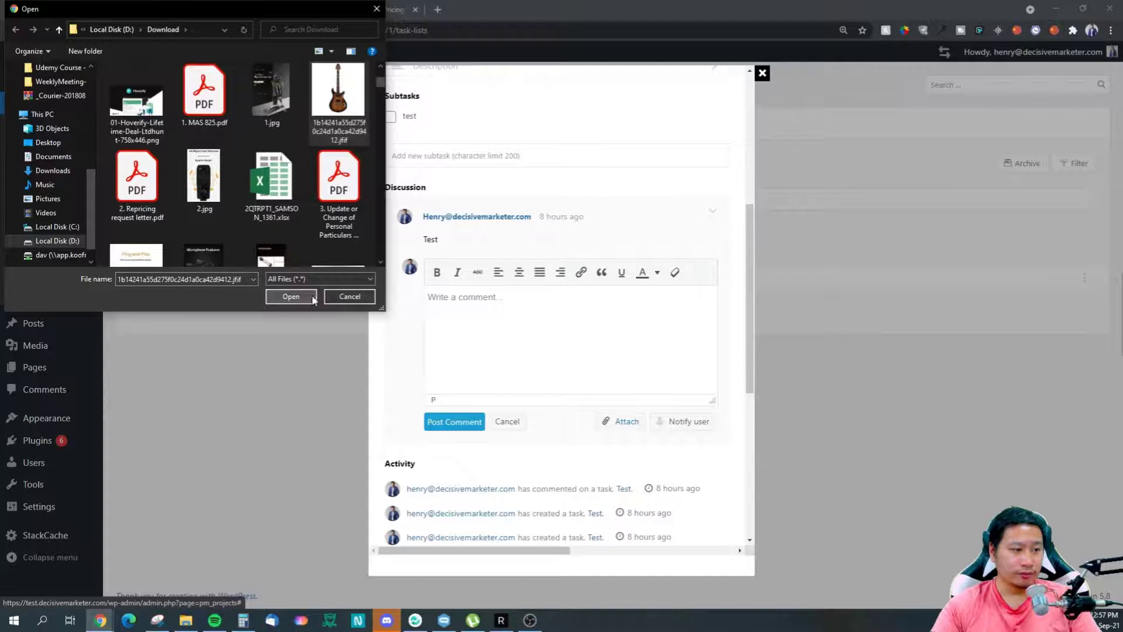
pyautogui.click(305, 296)
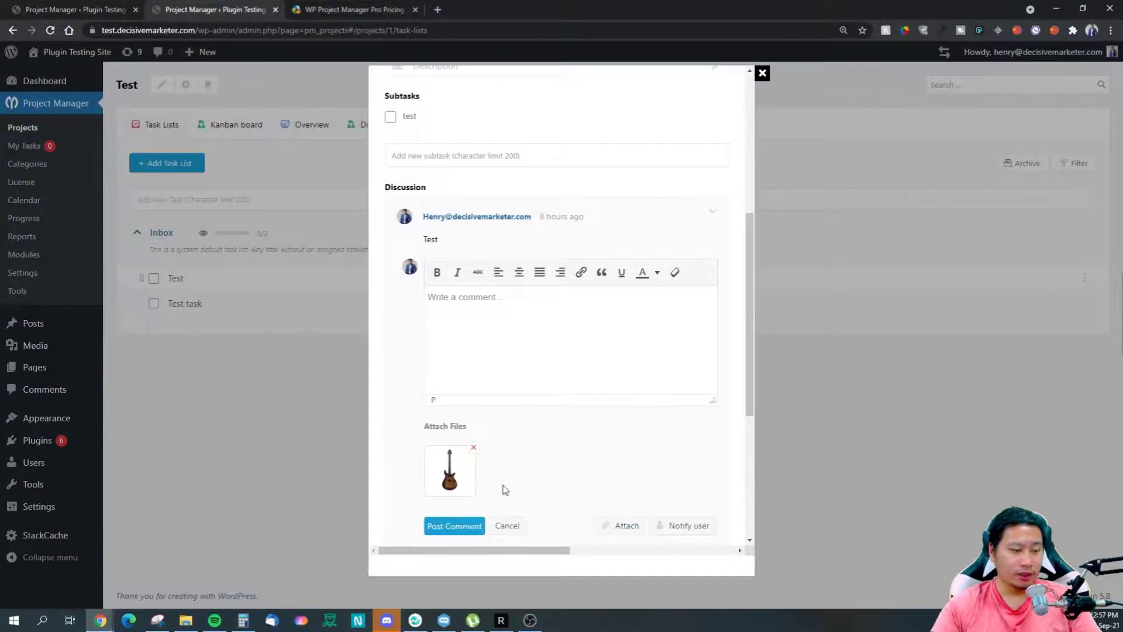
pyautogui.scroll(-1, 504, 487)
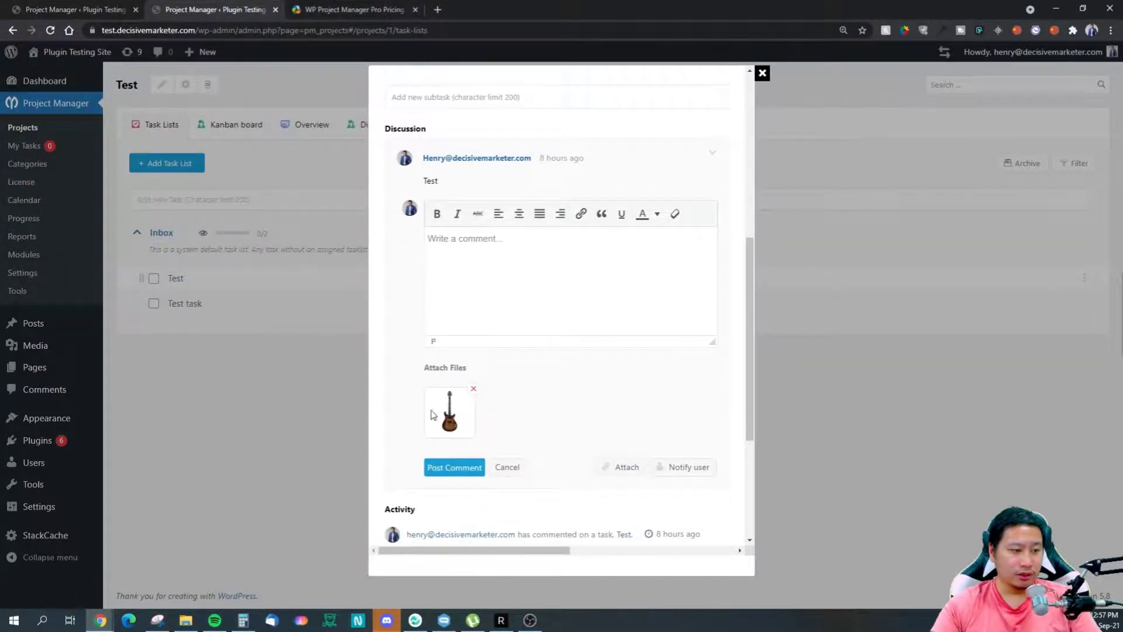
# Step: Type 'test' as the comment text and post it with the guitar image
pyautogui.click(459, 314)
pyautogui.write('test')
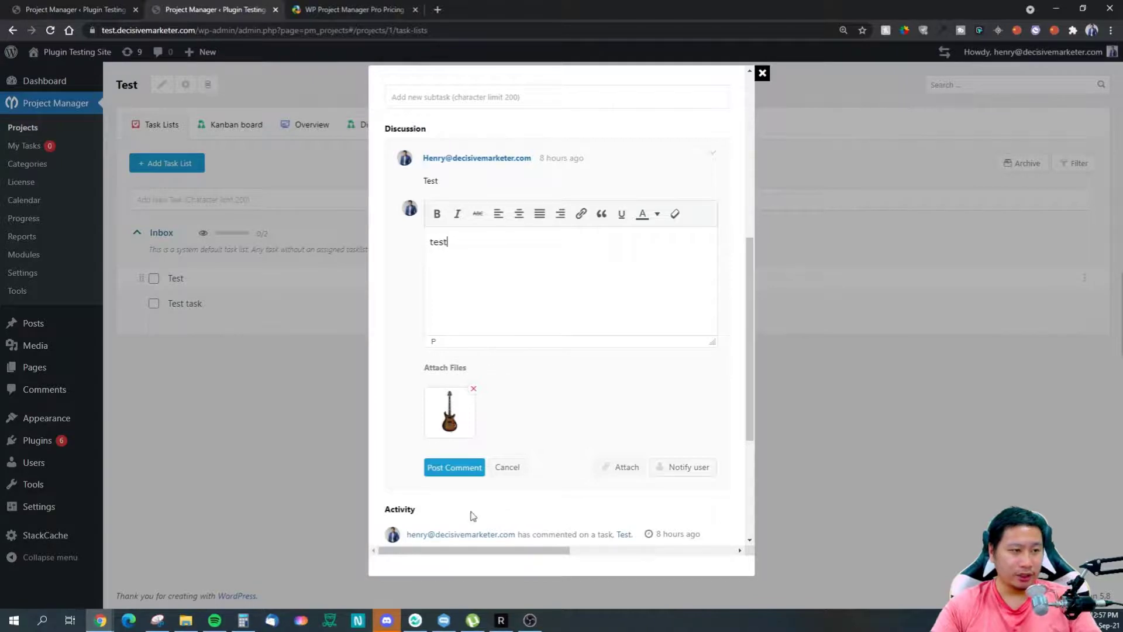
pyautogui.click(450, 467)
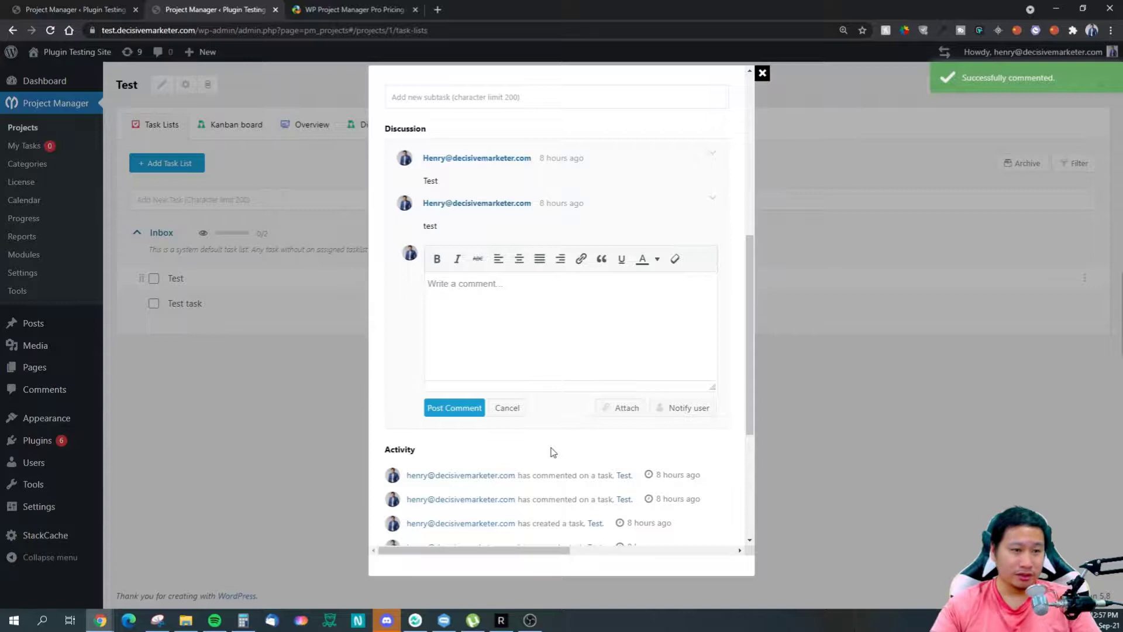
pyautogui.scroll(2, 533, 403)
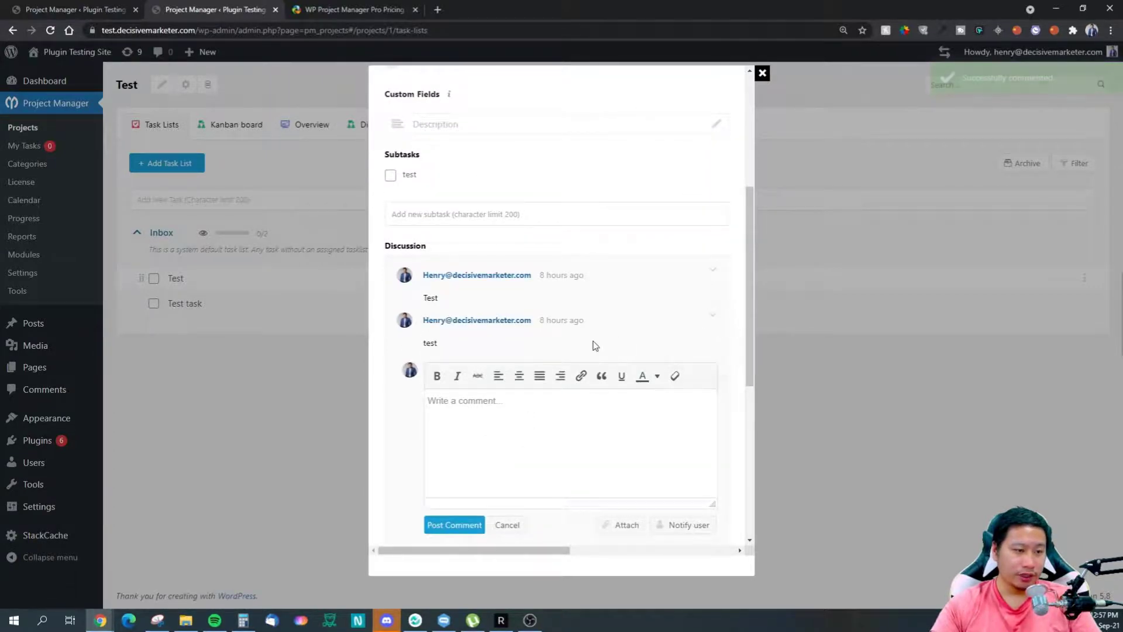
pyautogui.scroll(-2, 590, 353)
pyautogui.scroll(-3, 630, 345)
pyautogui.scroll(3, 626, 346)
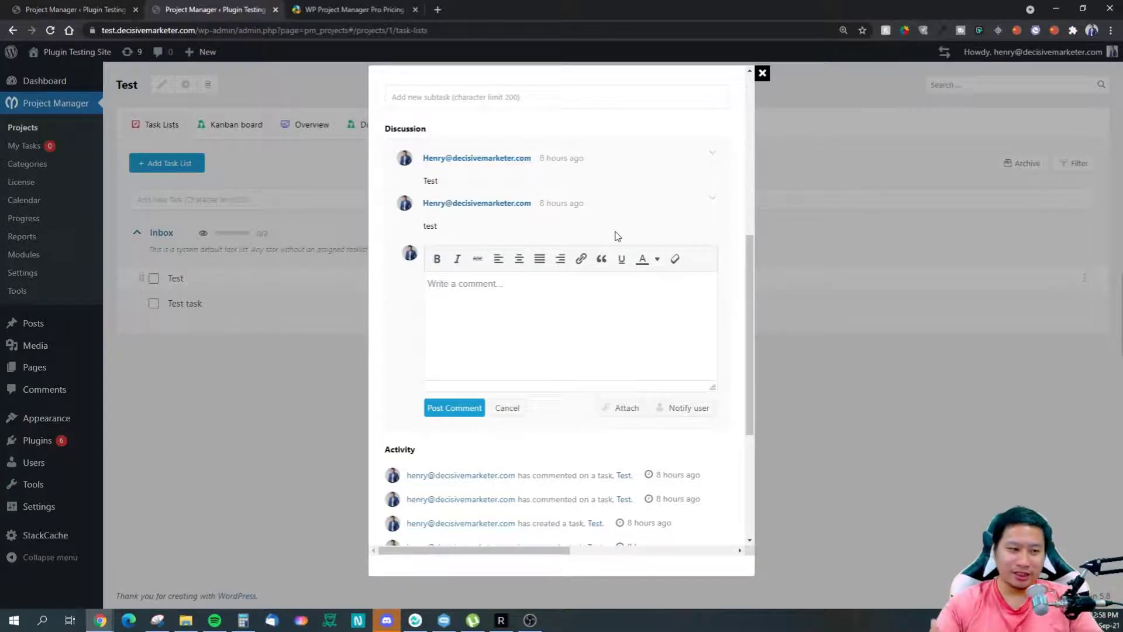
# Step: Edit the second comment and attach the 4.jpg image to it
pyautogui.click(714, 199)
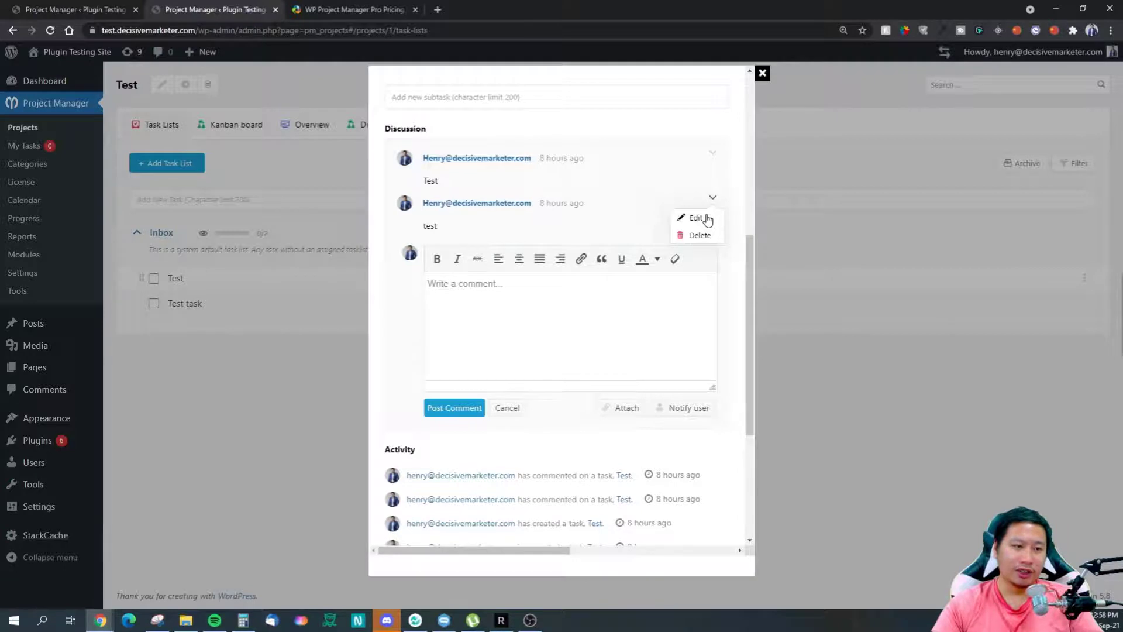
pyautogui.click(696, 218)
pyautogui.scroll(-2, 525, 393)
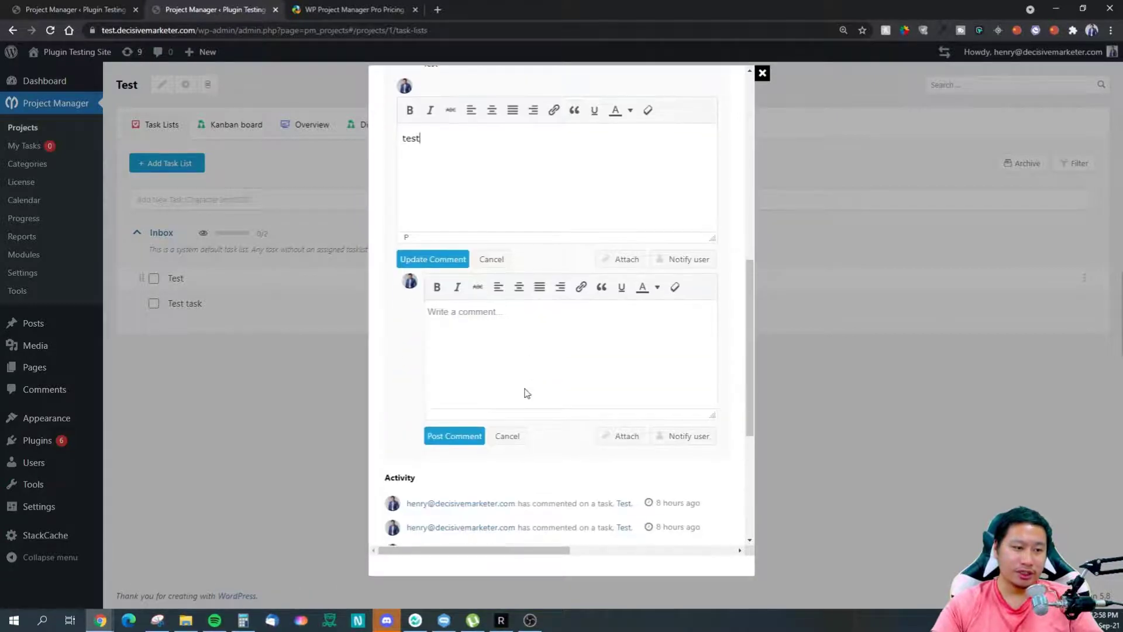
pyautogui.click(603, 434)
pyautogui.scroll(-5, 220, 188)
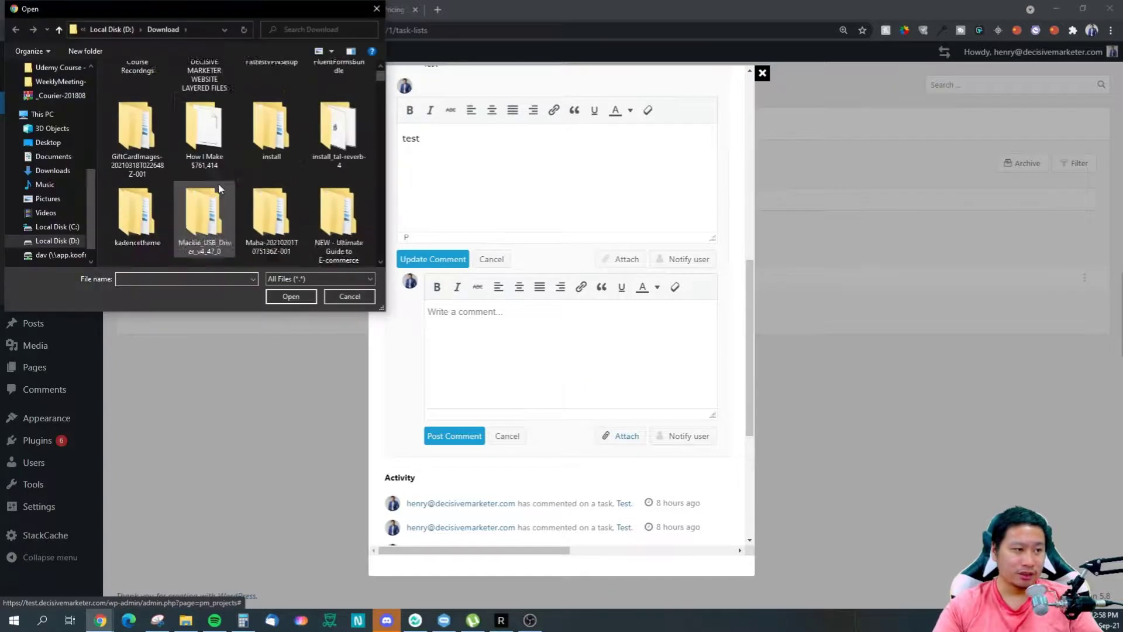
pyautogui.click(210, 202)
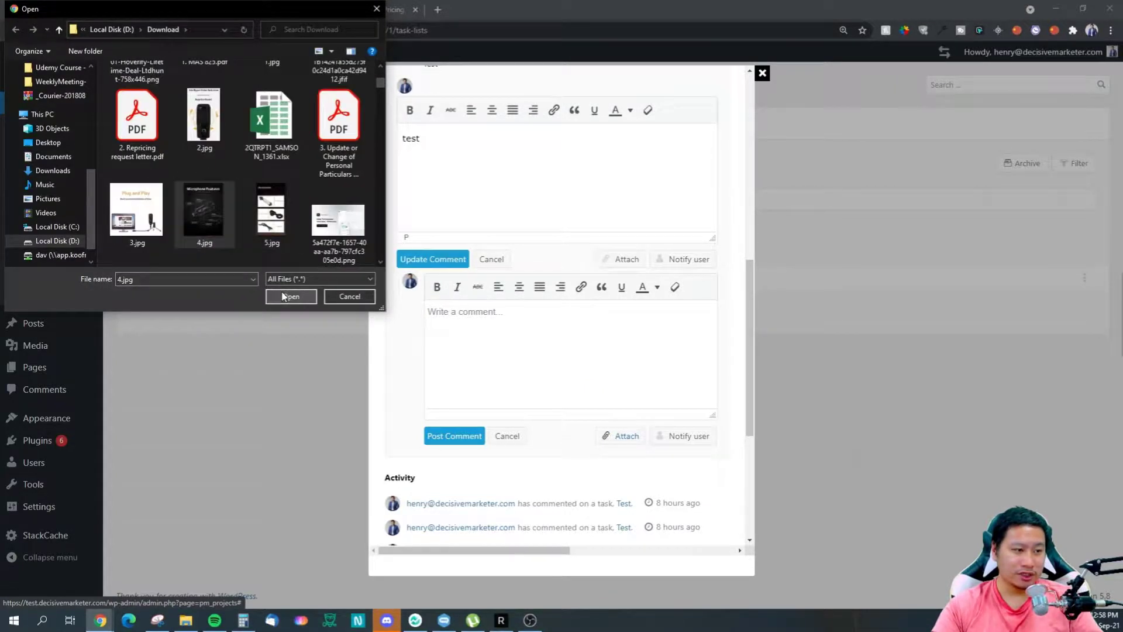
pyautogui.click(291, 296)
pyautogui.scroll(-1, 496, 459)
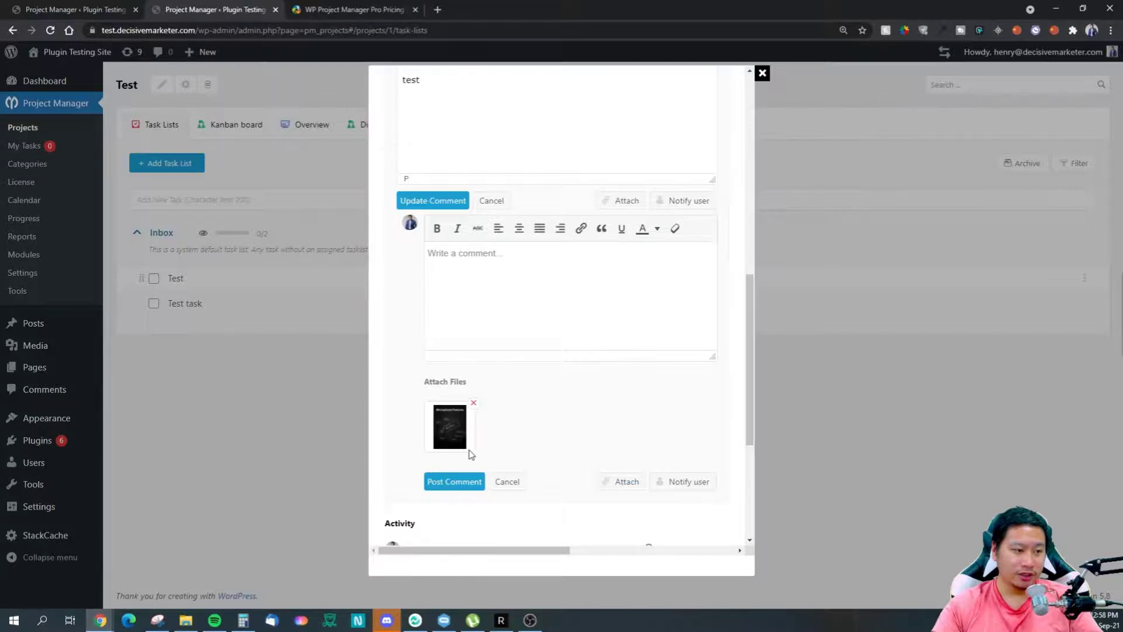
# Step: Save the updated comment and check its edit and delete options
pyautogui.click(440, 200)
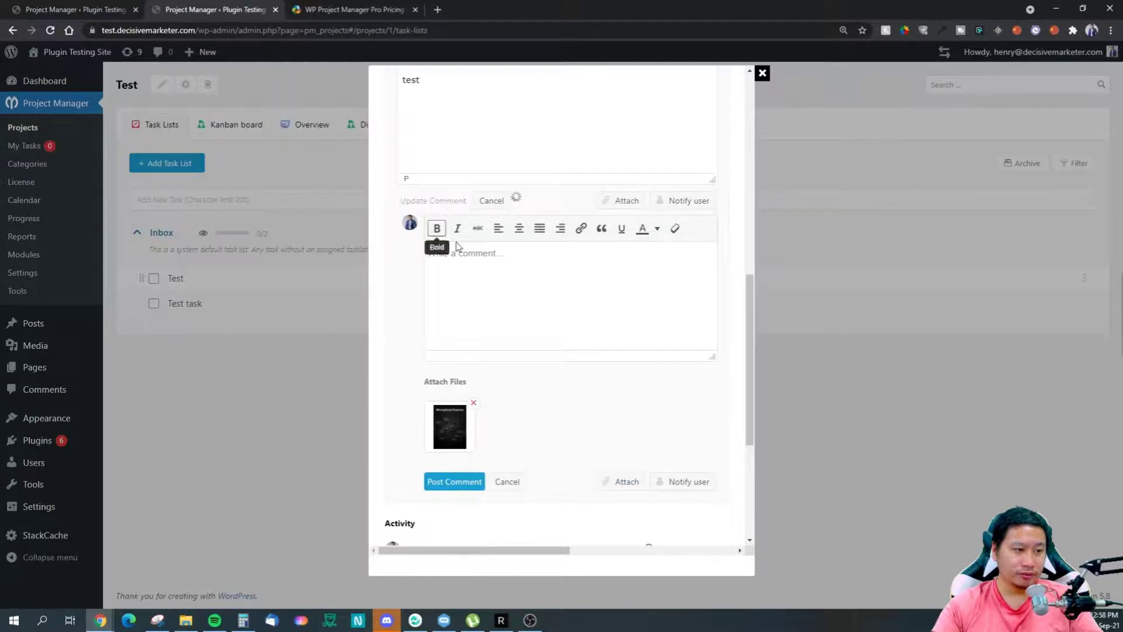
pyautogui.scroll(3, 559, 376)
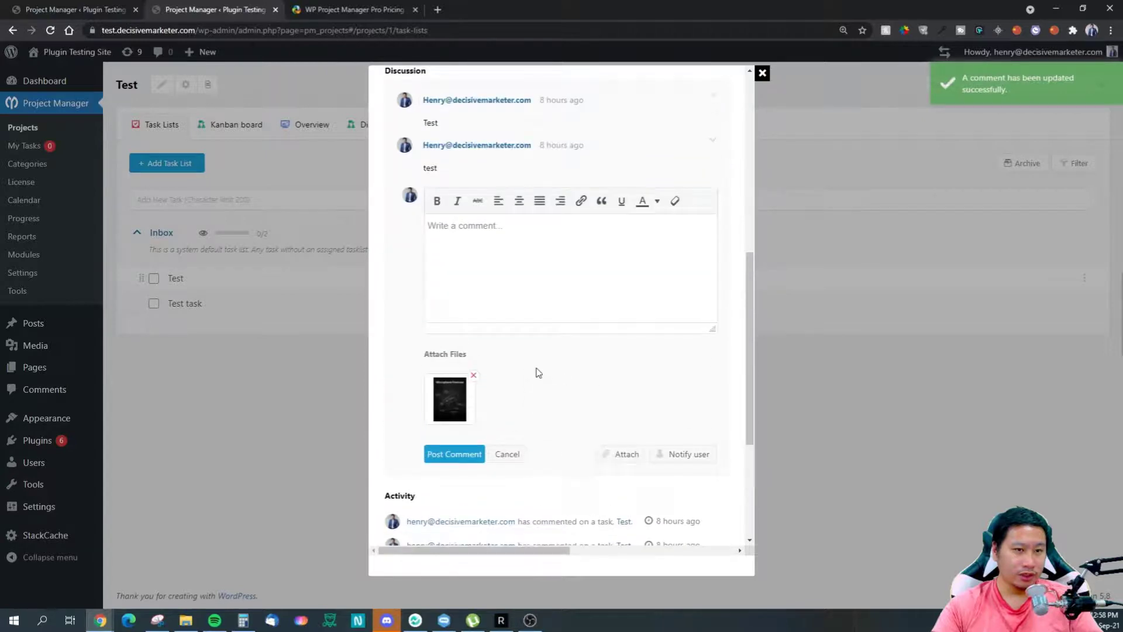
pyautogui.scroll(-1, 589, 388)
pyautogui.click(711, 145)
pyautogui.click(573, 284)
pyautogui.click(713, 140)
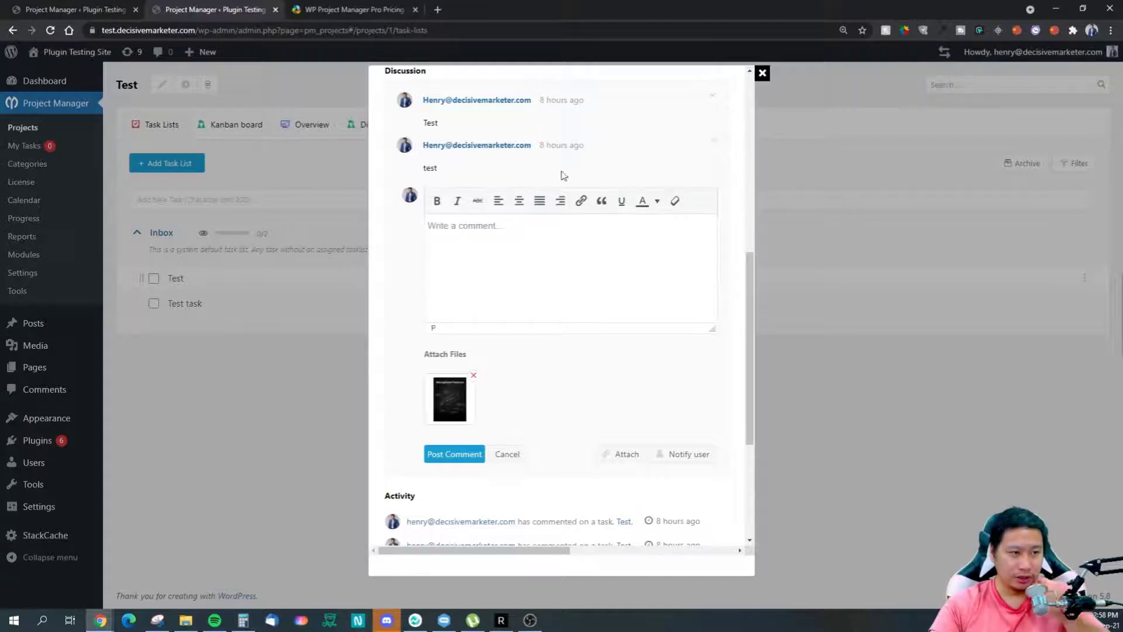
# Step: Post a comment reading 'file' with the attached microphone image
pyautogui.click(517, 246)
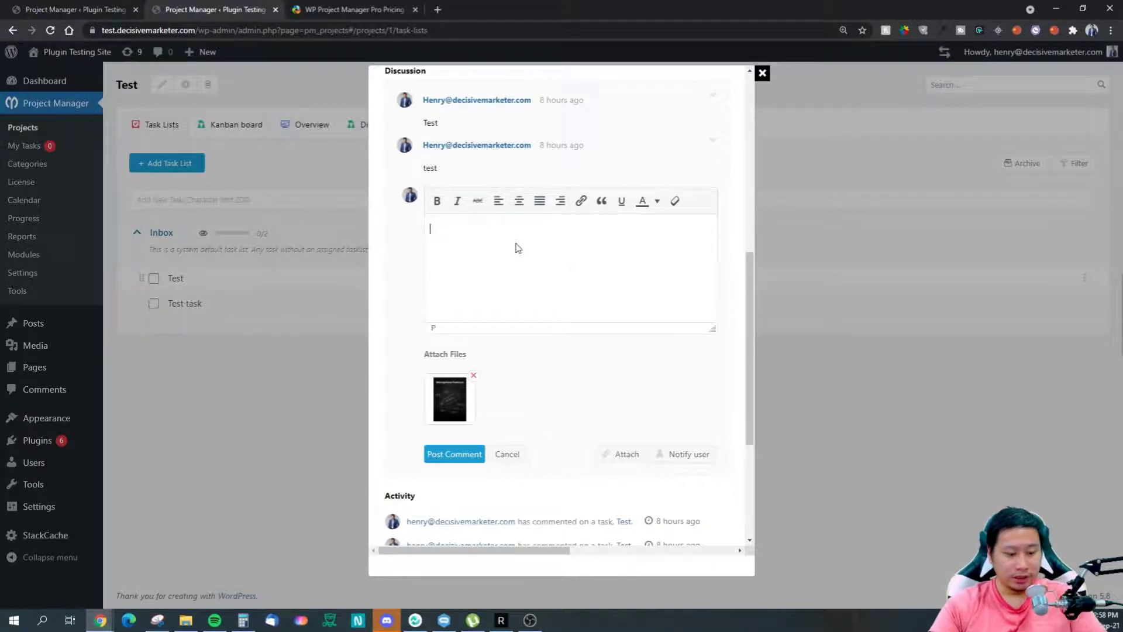
pyautogui.write('file')
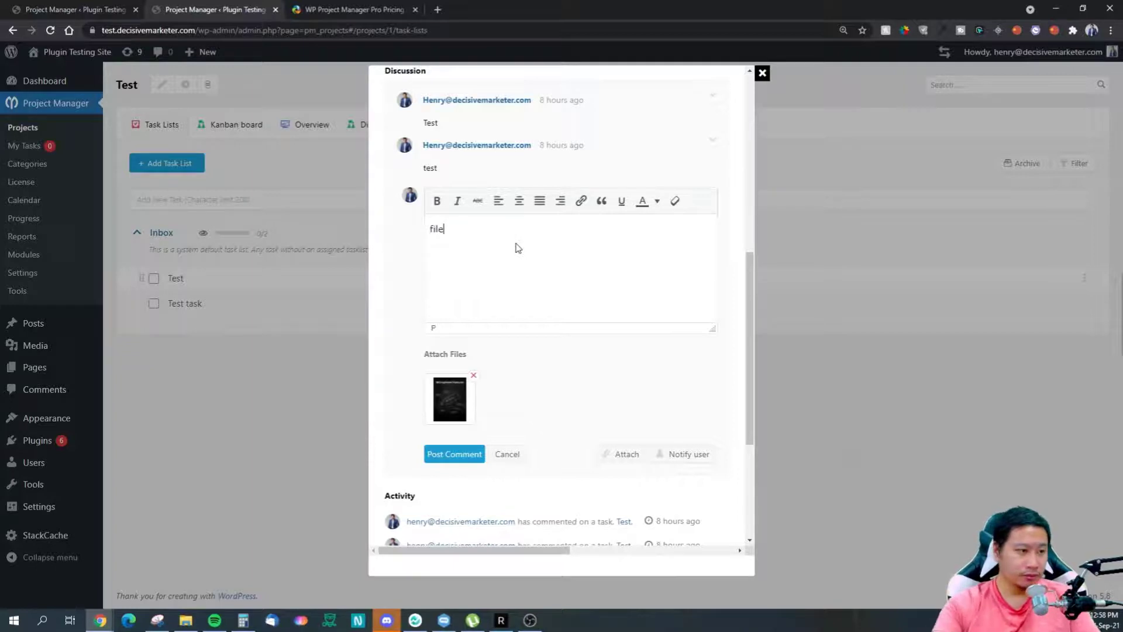
pyautogui.click(454, 460)
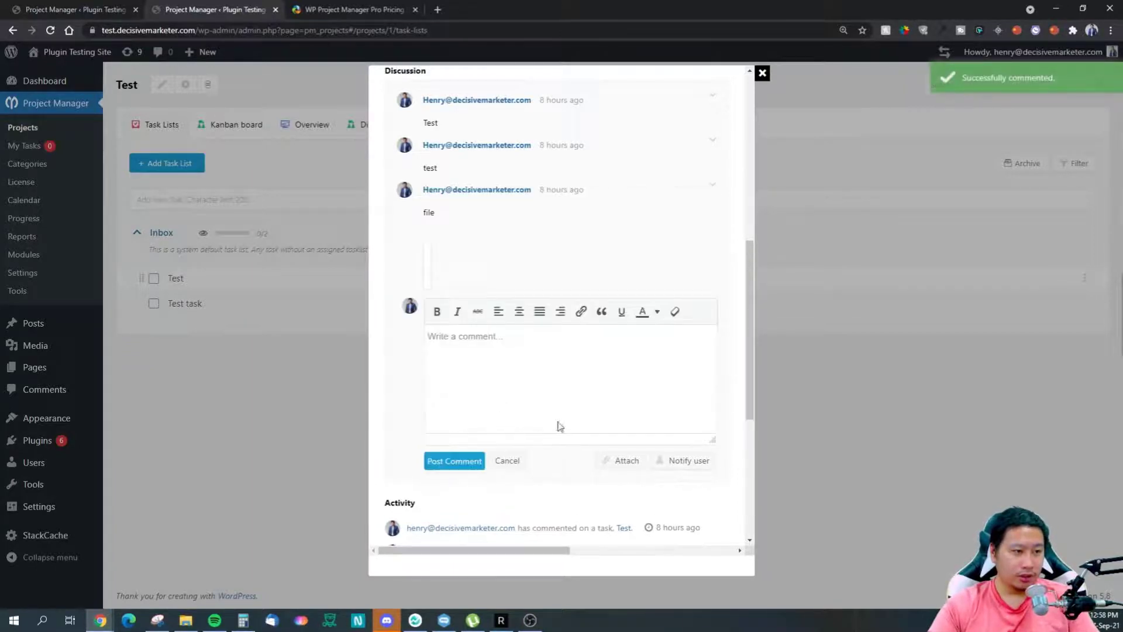
pyautogui.scroll(4, 503, 386)
pyautogui.scroll(-3, 448, 348)
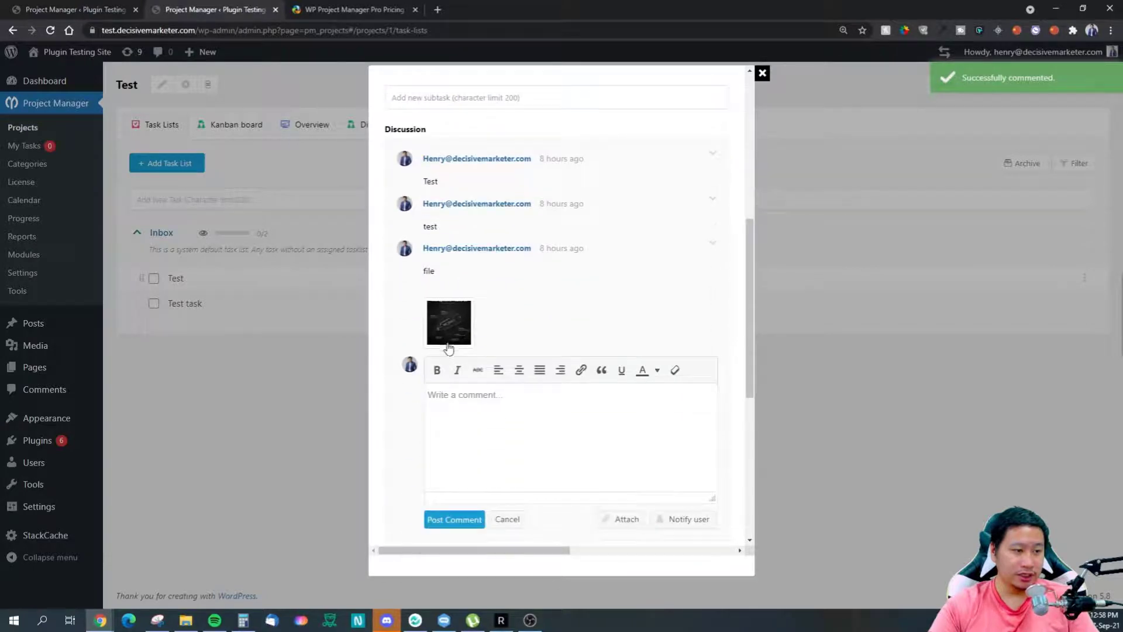
# Step: Preview the attached image, enlarge and shrink it, then close the preview
pyautogui.click(455, 334)
pyautogui.click(433, 334)
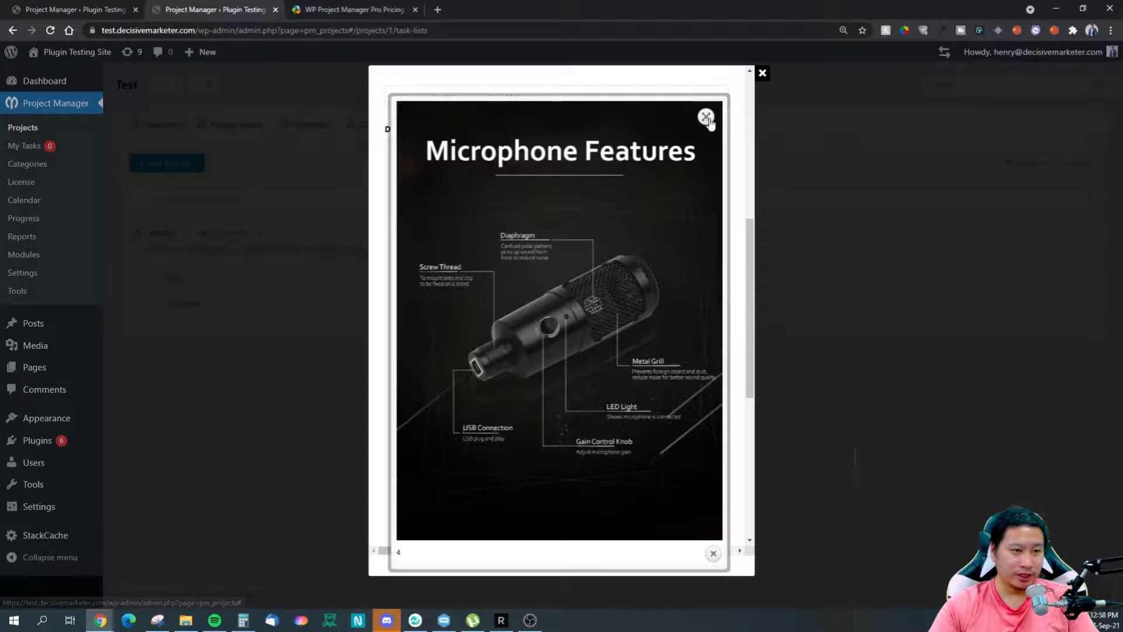
pyautogui.click(706, 117)
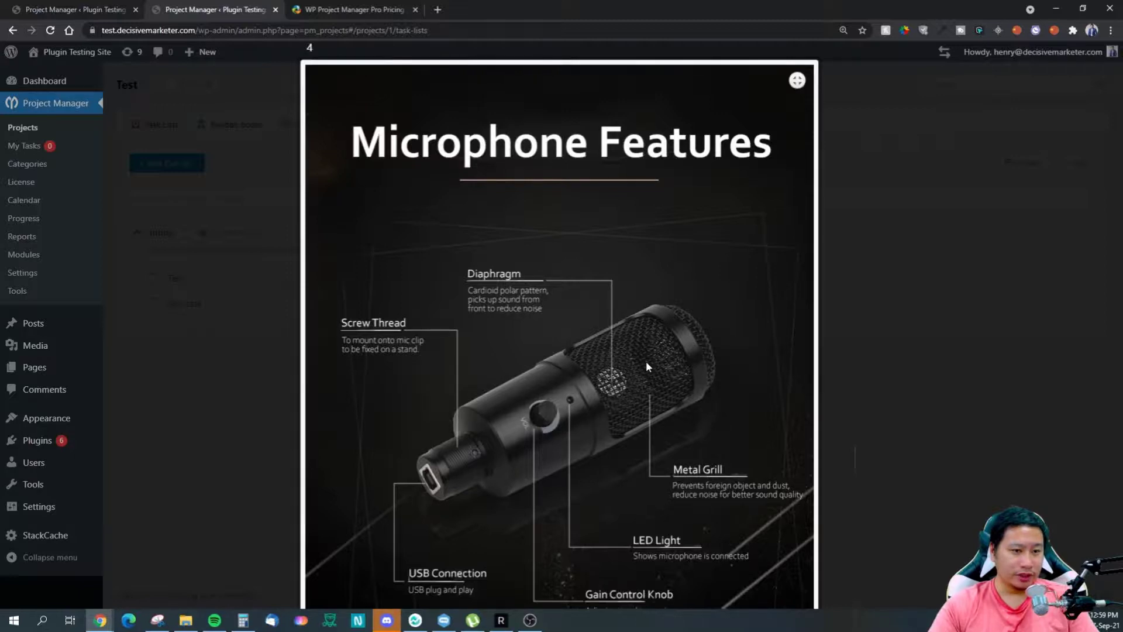
pyautogui.click(797, 80)
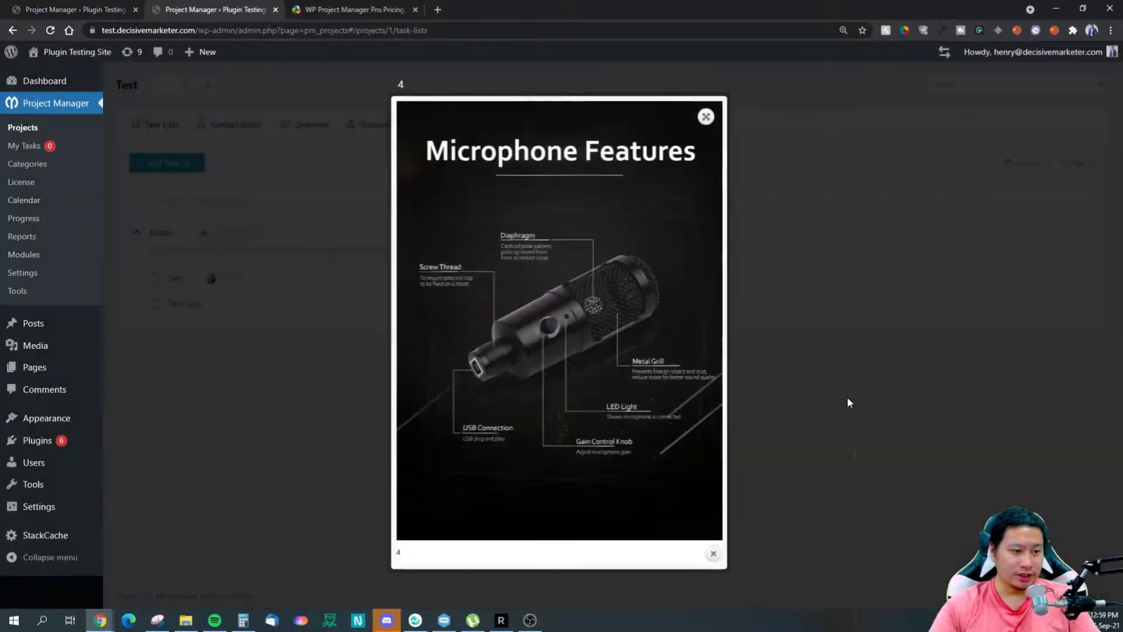
pyautogui.click(785, 351)
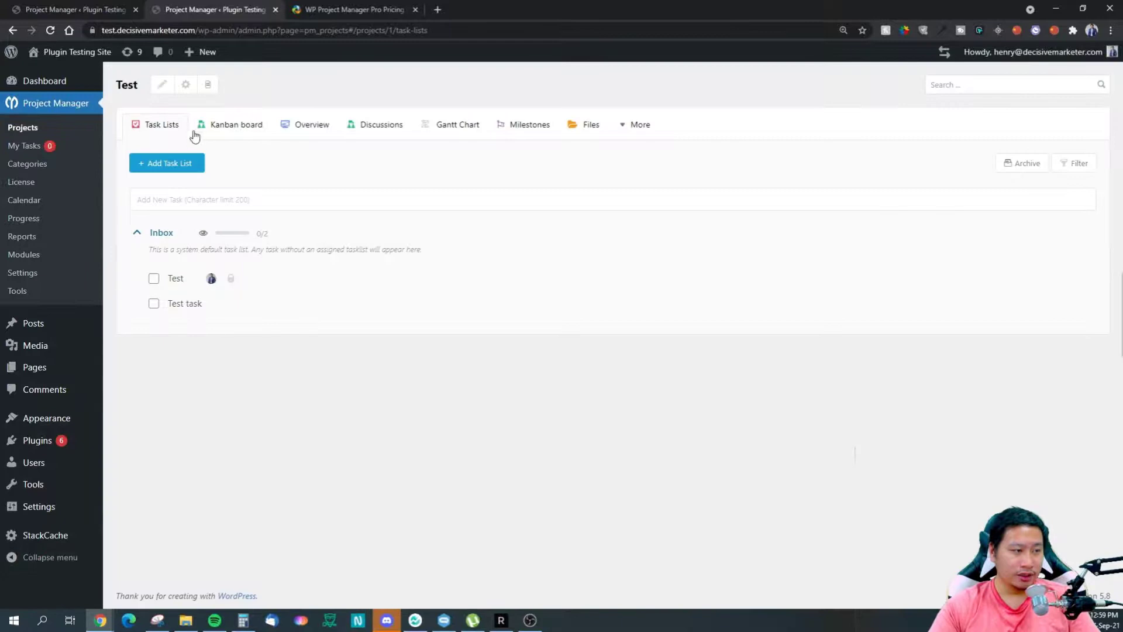
# Step: On the Kanban board, search 'tes' and place the Test task in the Open column
pyautogui.click(226, 125)
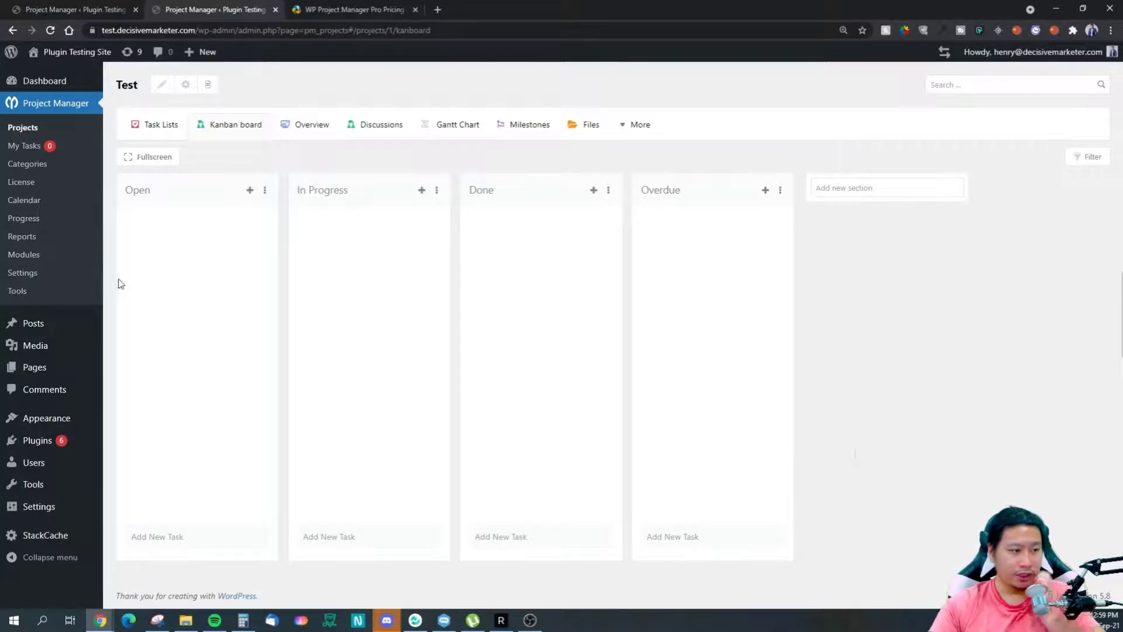
pyautogui.click(250, 192)
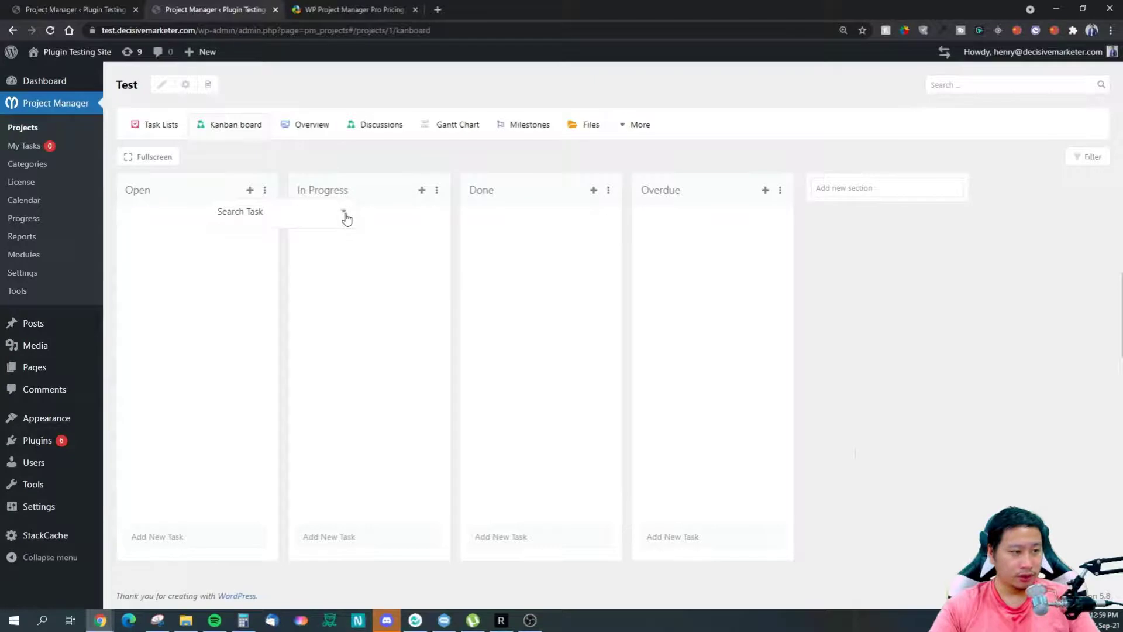
pyautogui.write('test')
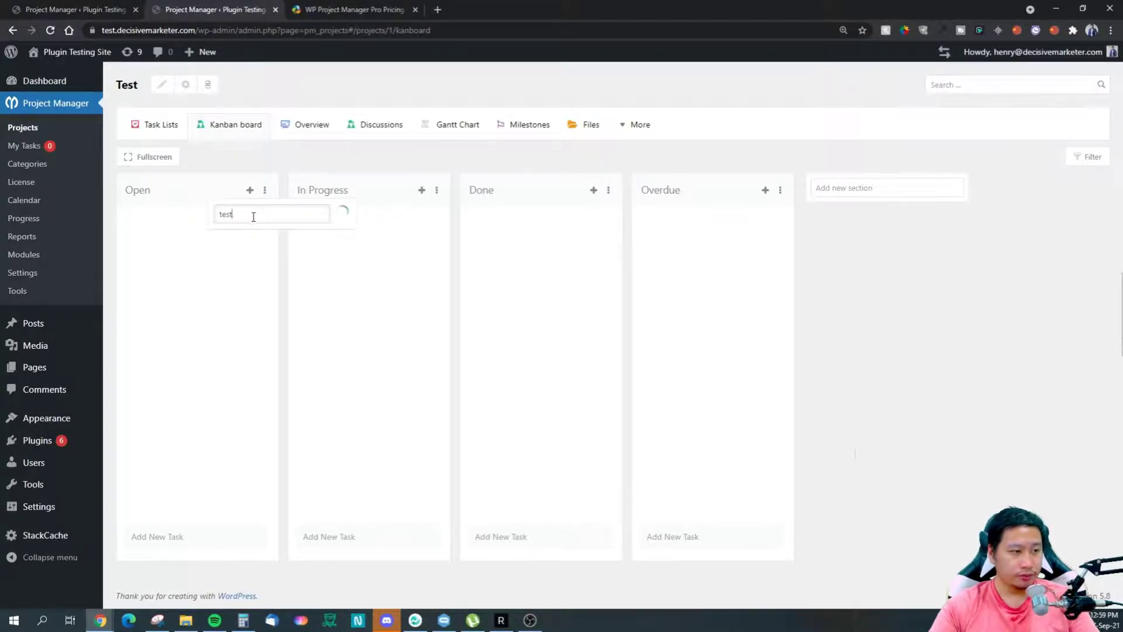
pyautogui.click(254, 239)
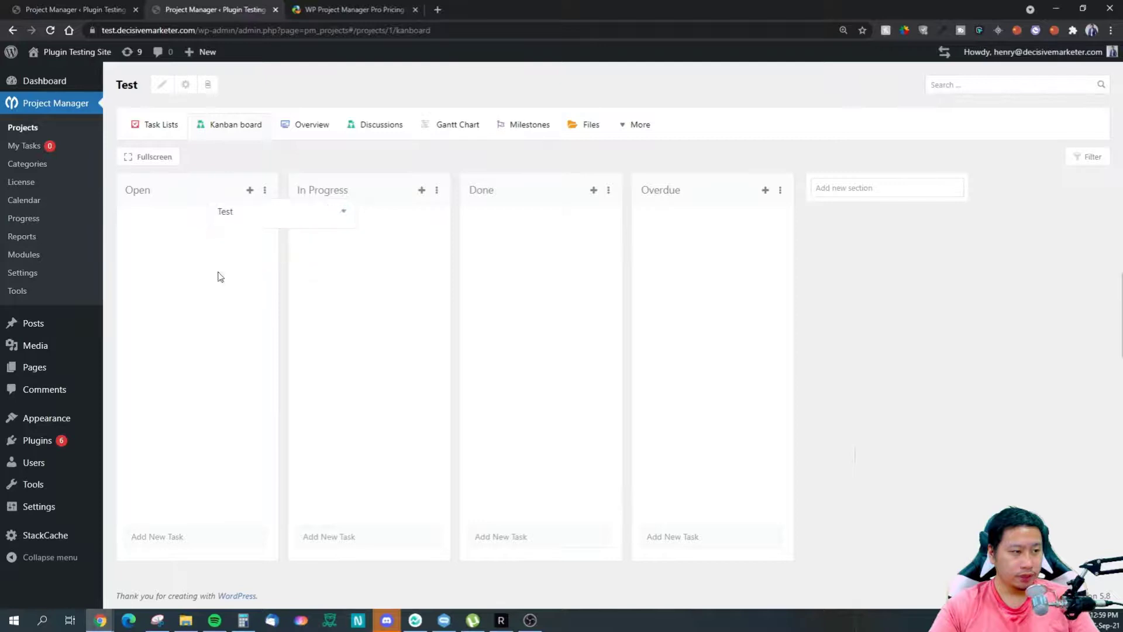
pyautogui.moveTo(159, 242); pyautogui.dragTo(218, 248)
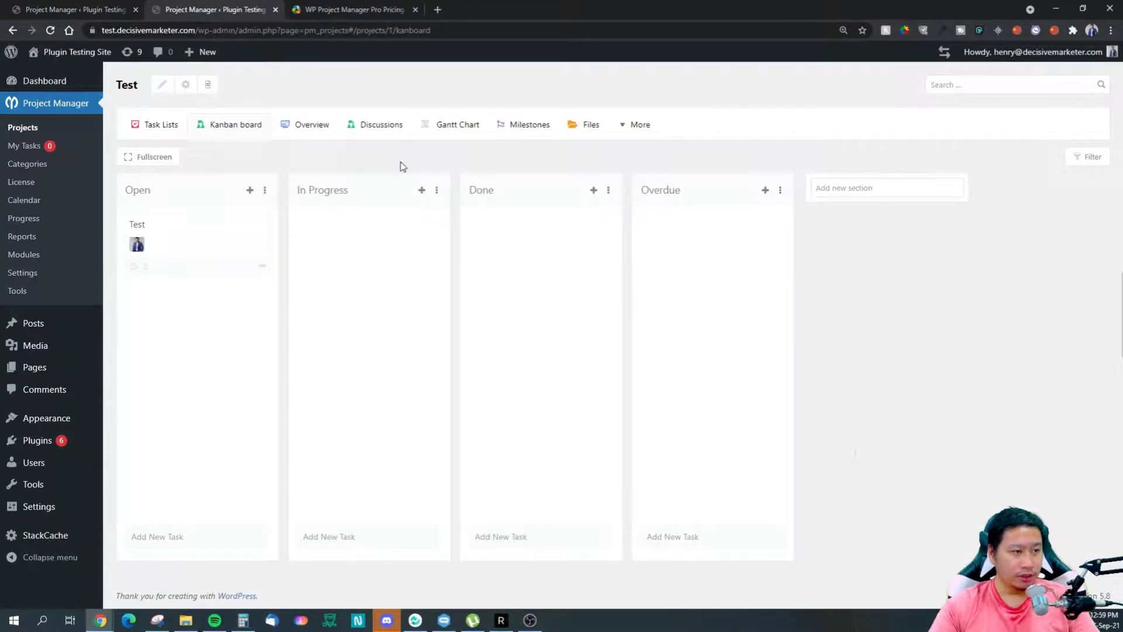
# Step: Give the Open column header a blue background and In Progress a green one
pyautogui.click(265, 190)
pyautogui.click(254, 261)
pyautogui.moveTo(225, 316); pyautogui.dragTo(282, 285)
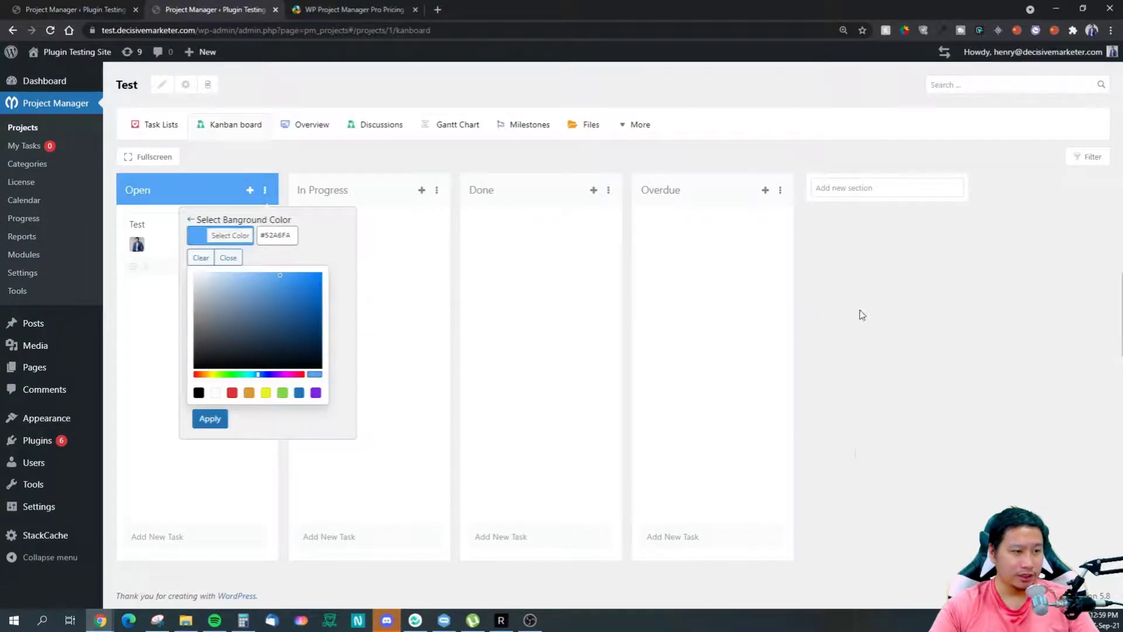
pyautogui.click(475, 411)
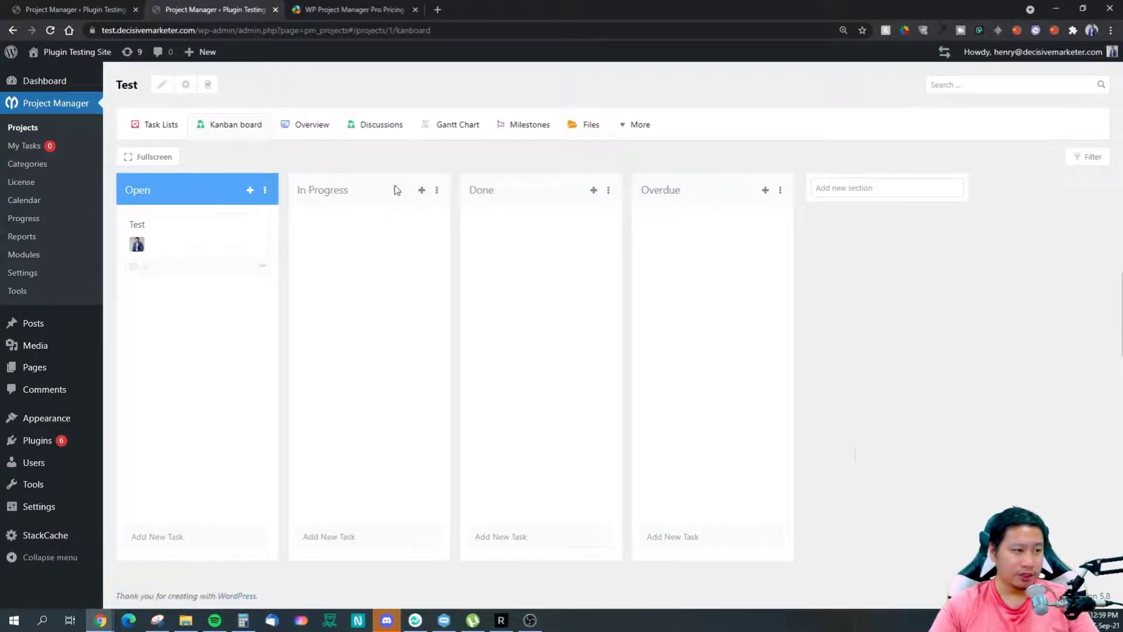
pyautogui.click(437, 191)
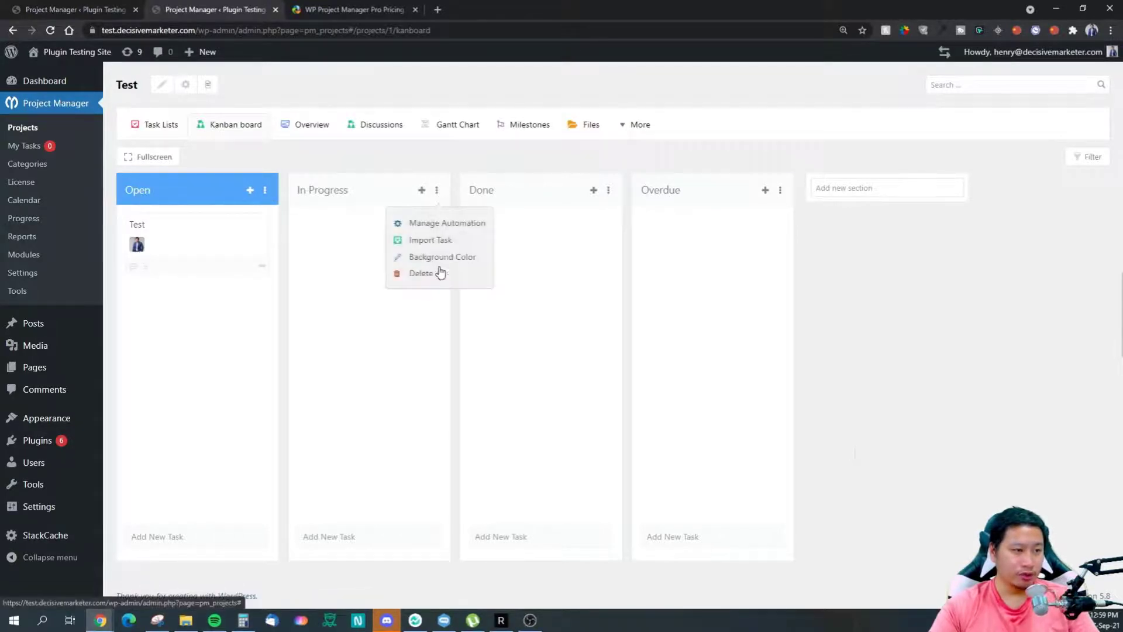
pyautogui.click(429, 263)
pyautogui.click(456, 392)
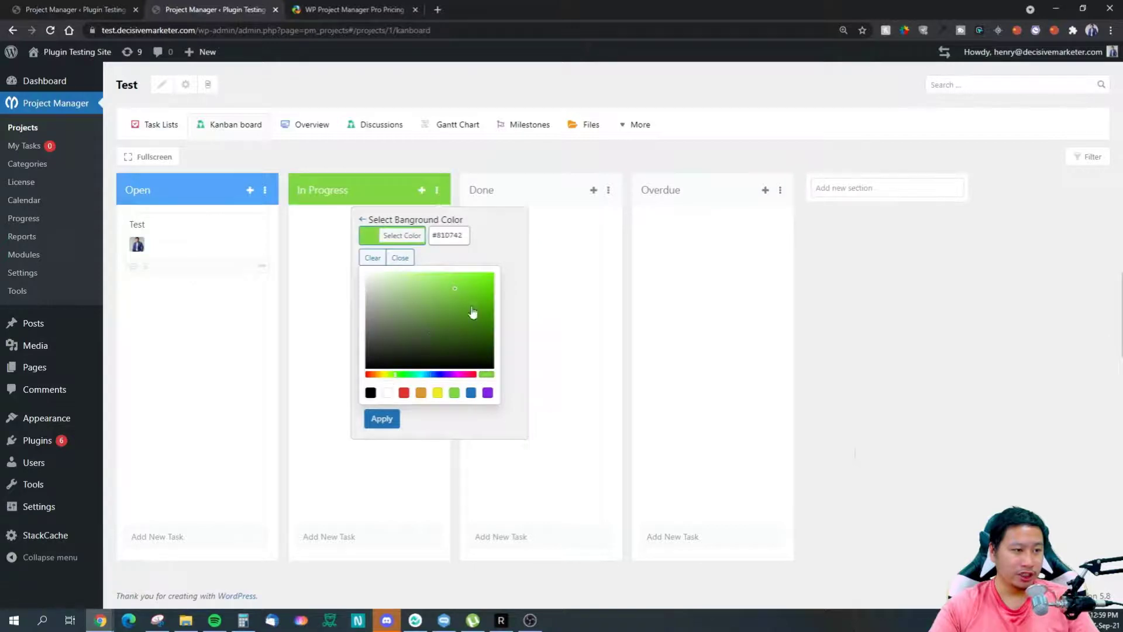
pyautogui.click(728, 269)
# Step: Colour the Done header orange and Overdue red, then view the board full screen
pyautogui.click(607, 191)
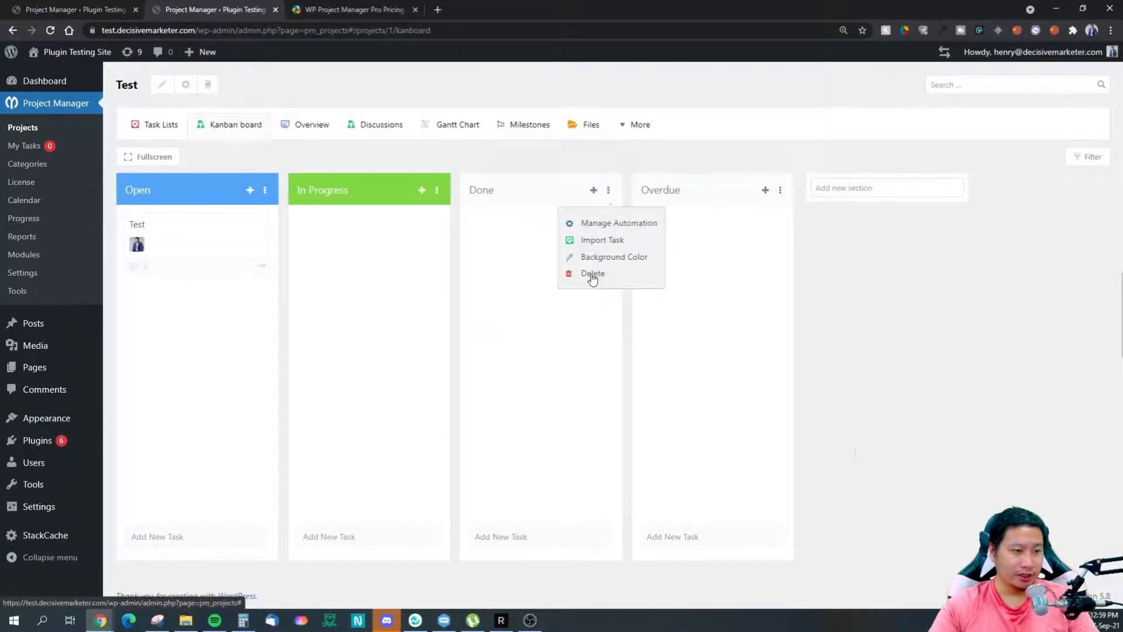
pyautogui.click(600, 260)
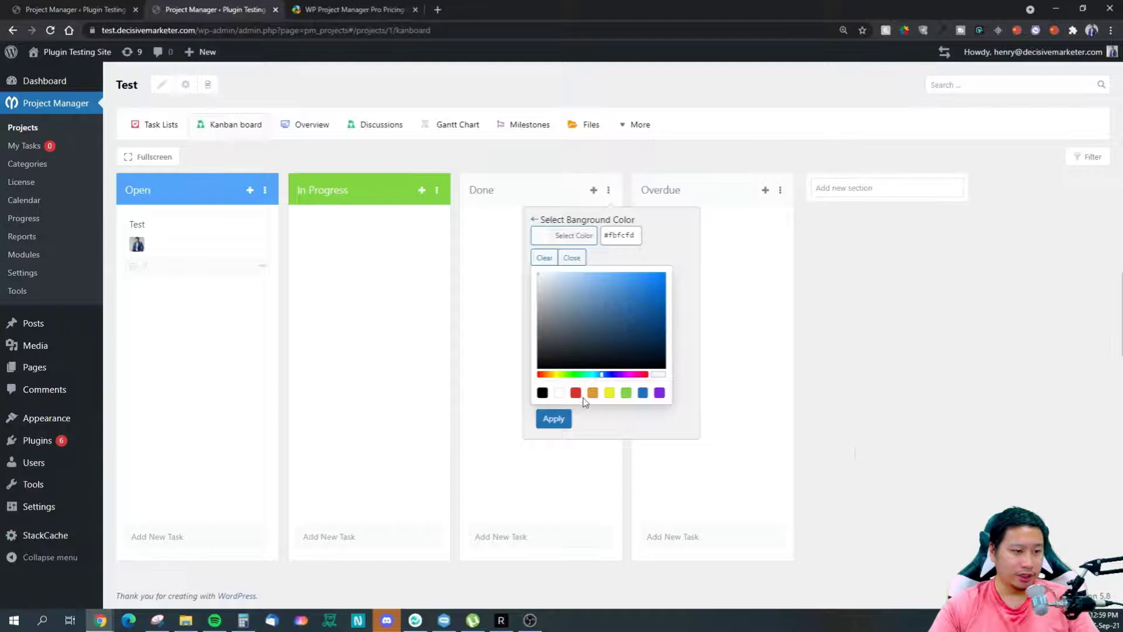
pyautogui.click(554, 375)
pyautogui.click(653, 276)
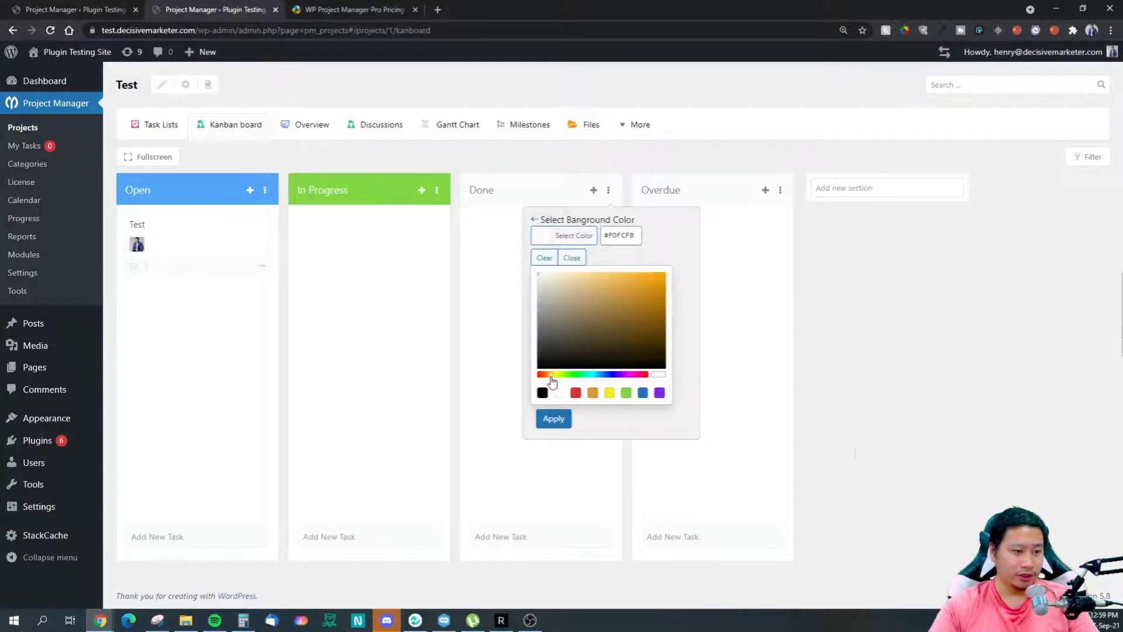
pyautogui.click(702, 222)
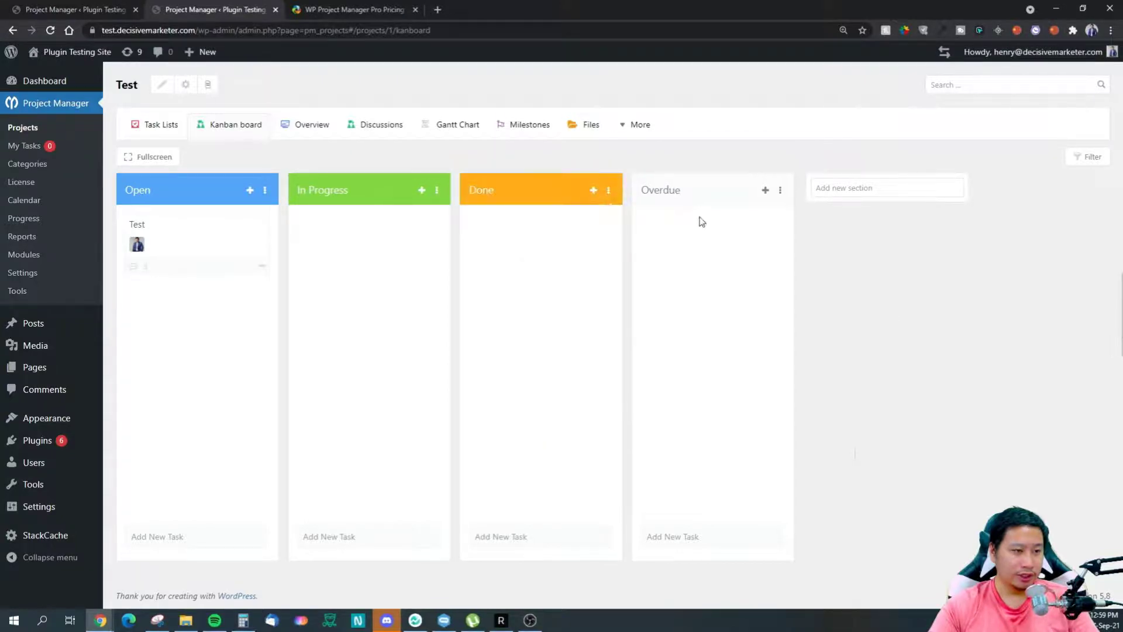
pyautogui.click(781, 192)
pyautogui.click(767, 260)
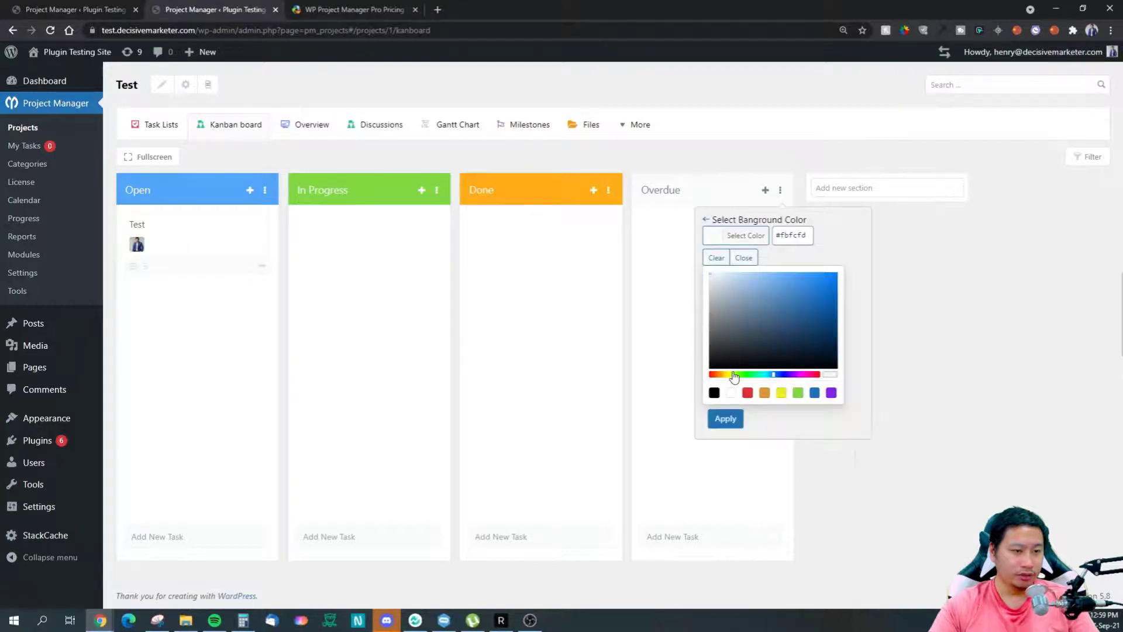
pyautogui.click(749, 393)
pyautogui.click(970, 308)
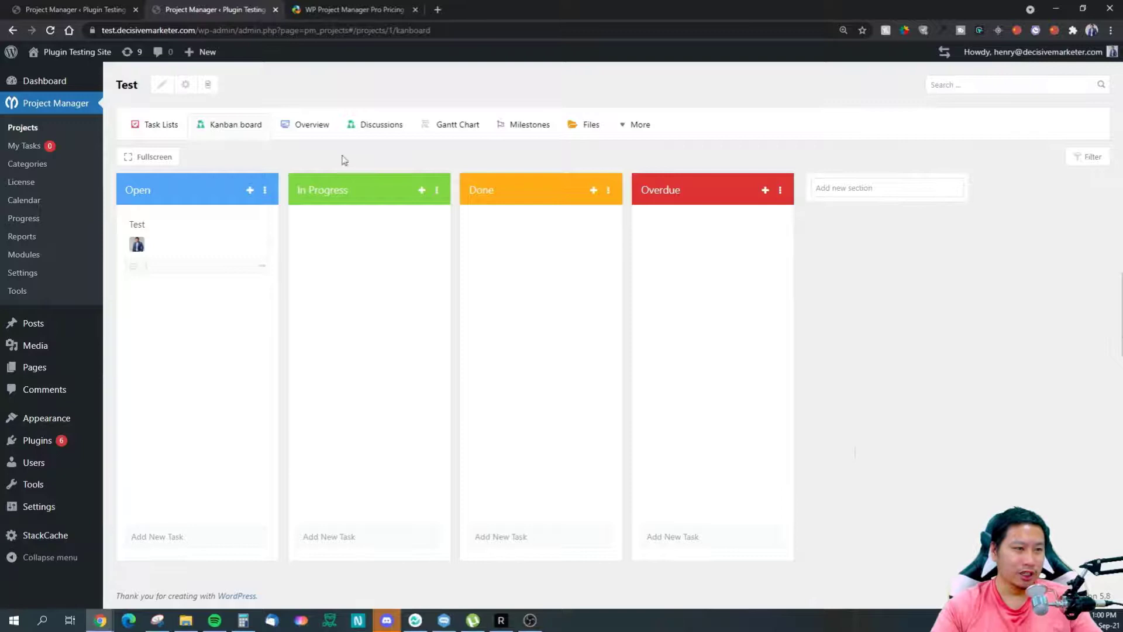
pyautogui.click(148, 158)
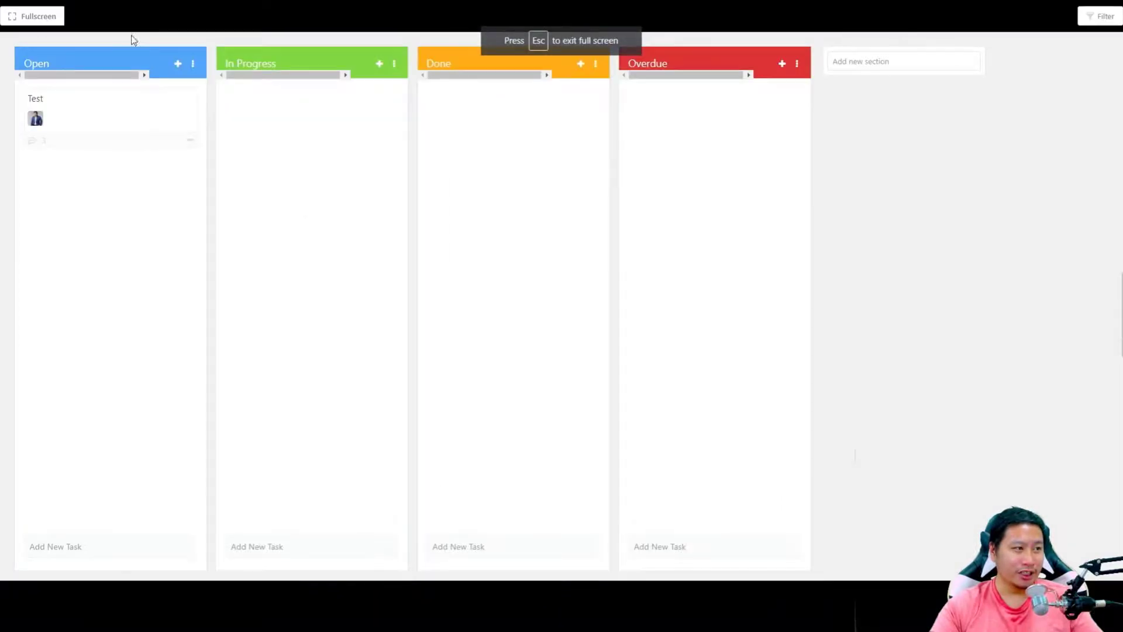
# Step: Exit full screen and switch to the Test project's Overview tab
pyautogui.click(36, 16)
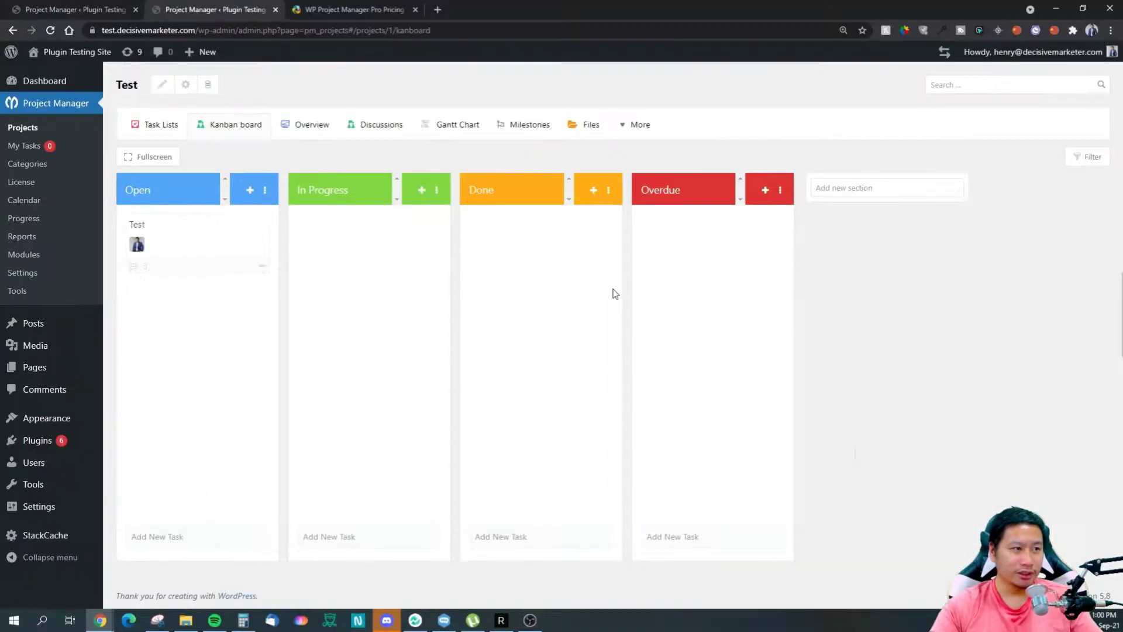
pyautogui.click(312, 127)
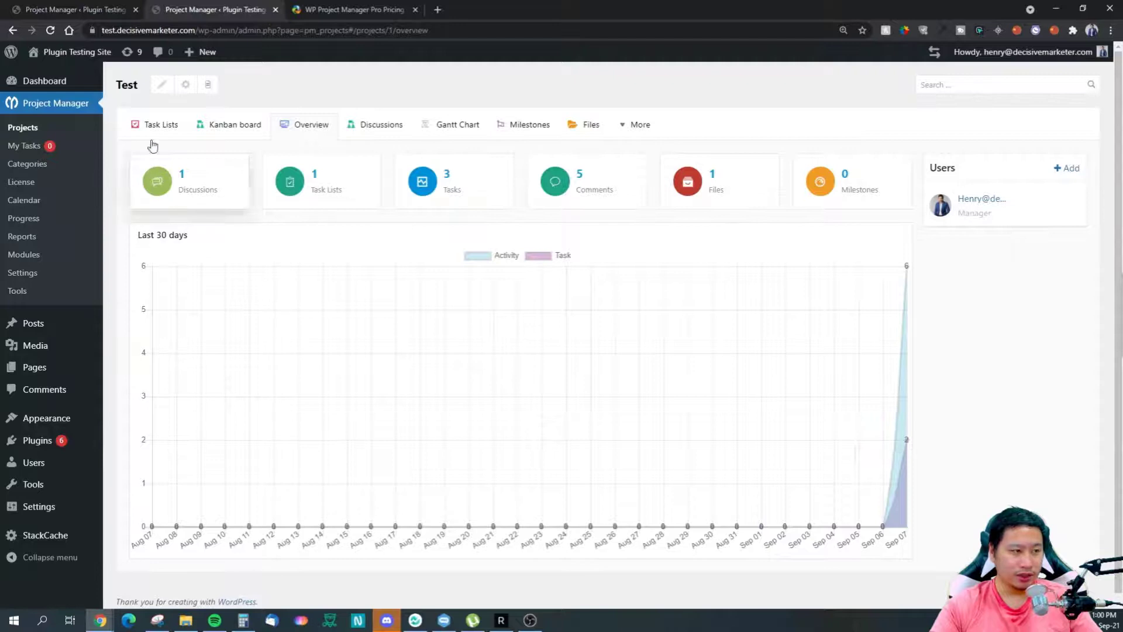
# Step: In the Test project's Discussions, start a private discussion, cancel it, and open the Chat thread
pyautogui.click(388, 125)
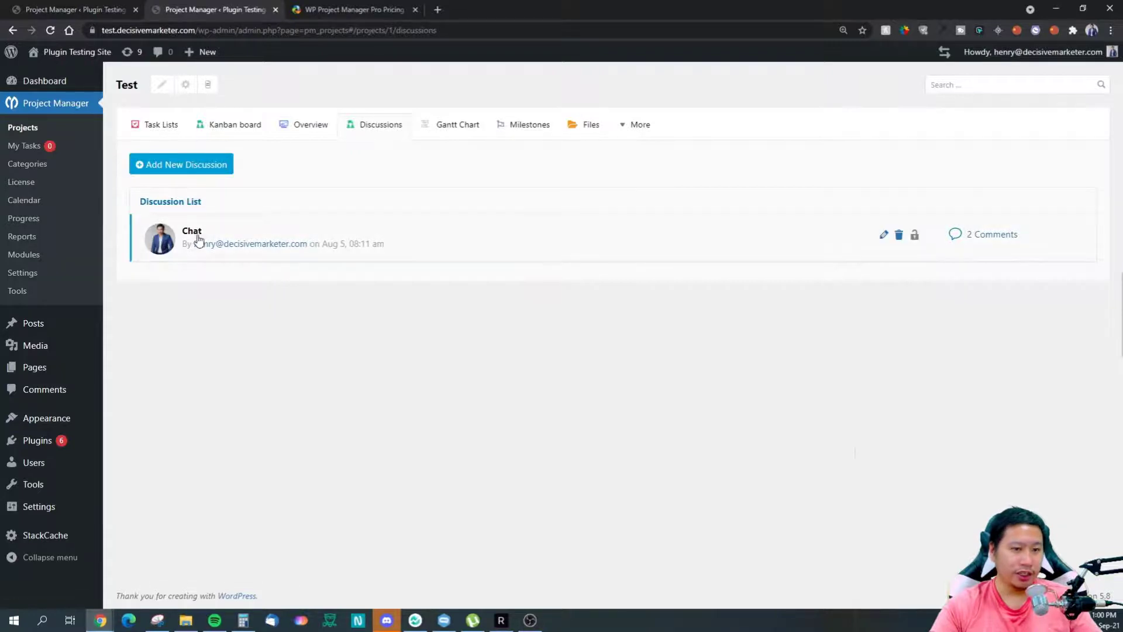
pyautogui.click(187, 165)
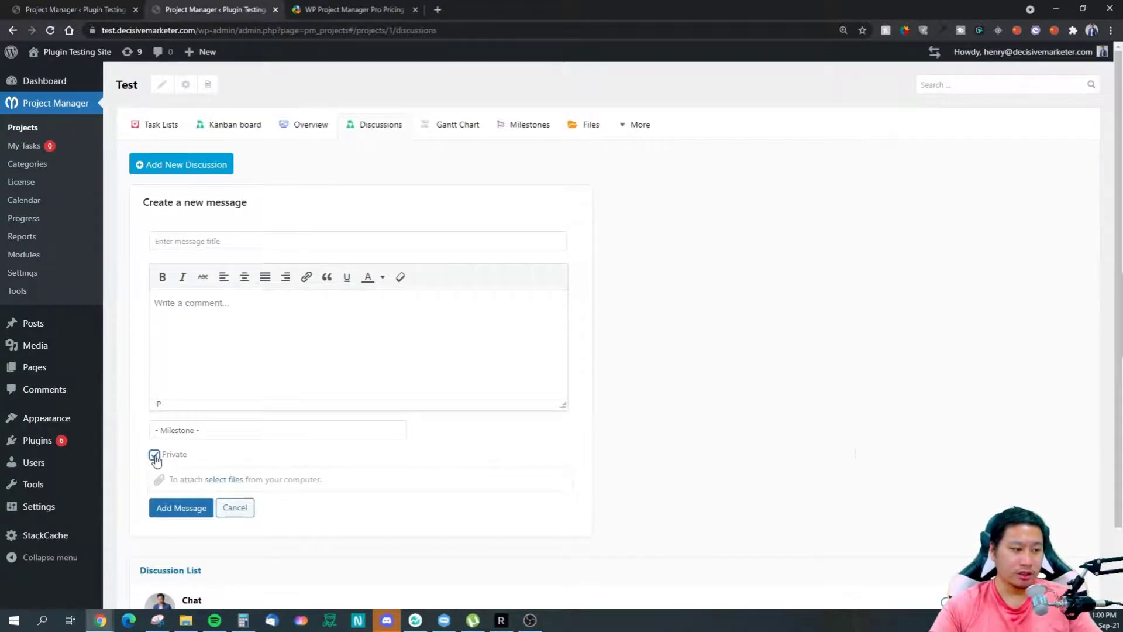
pyautogui.click(188, 431)
pyautogui.click(234, 507)
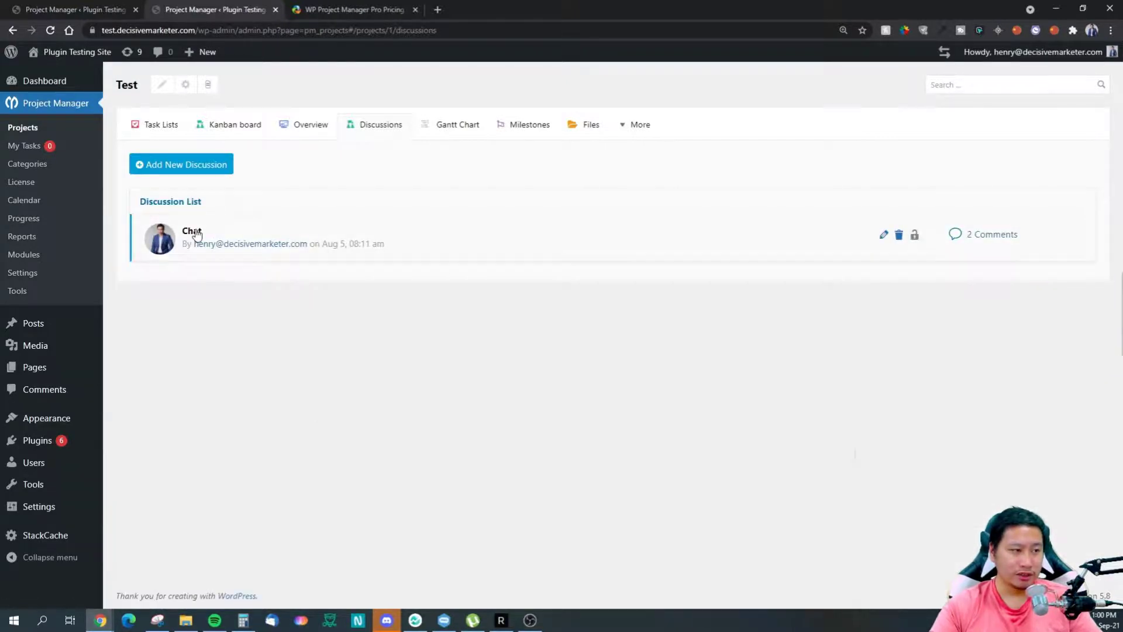
pyautogui.click(197, 235)
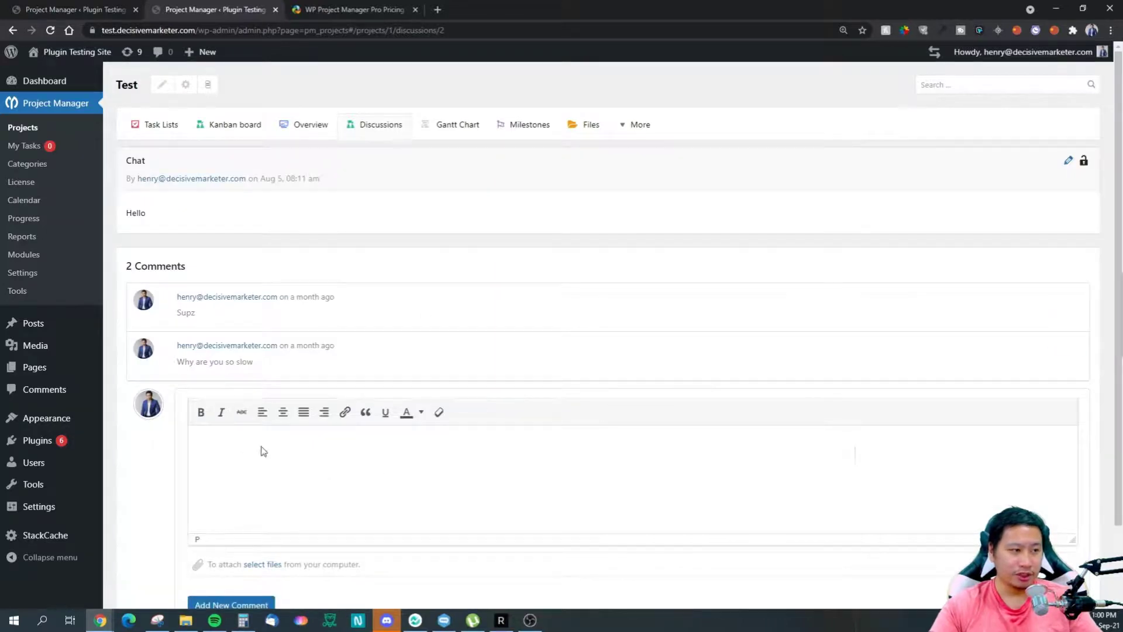
# Step: Start a comment on the Chat discussion that @-mentions the suggested project user
pyautogui.scroll(-2, 263, 450)
pyautogui.scroll(2, 271, 419)
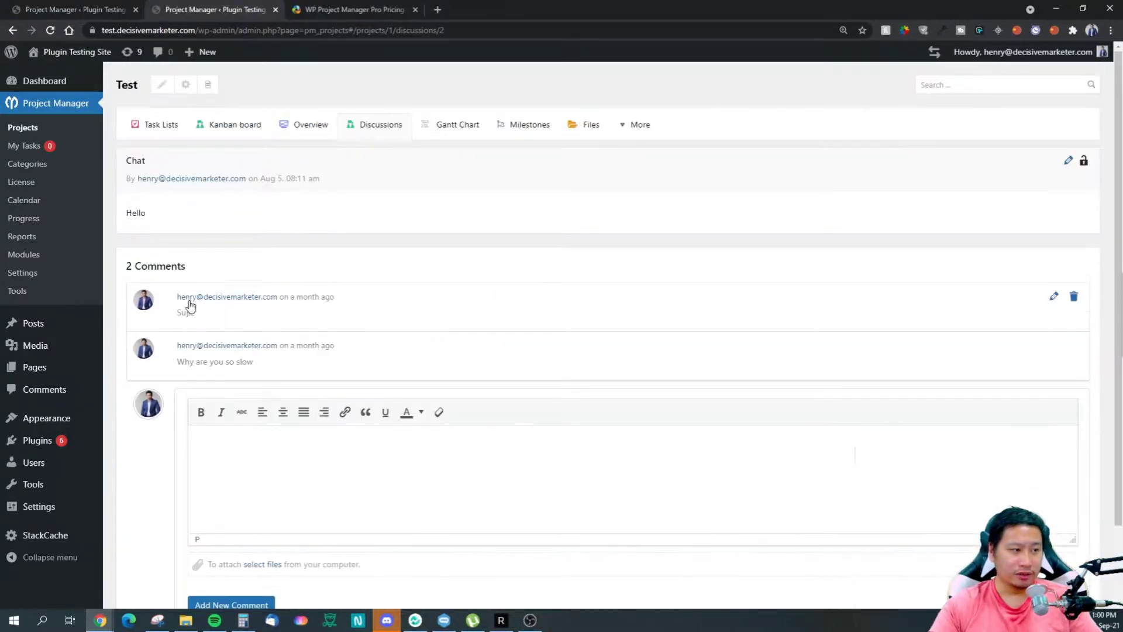
pyautogui.moveTo(127, 212); pyautogui.dragTo(164, 231)
pyautogui.moveTo(220, 292); pyautogui.dragTo(229, 297)
pyautogui.click(257, 358)
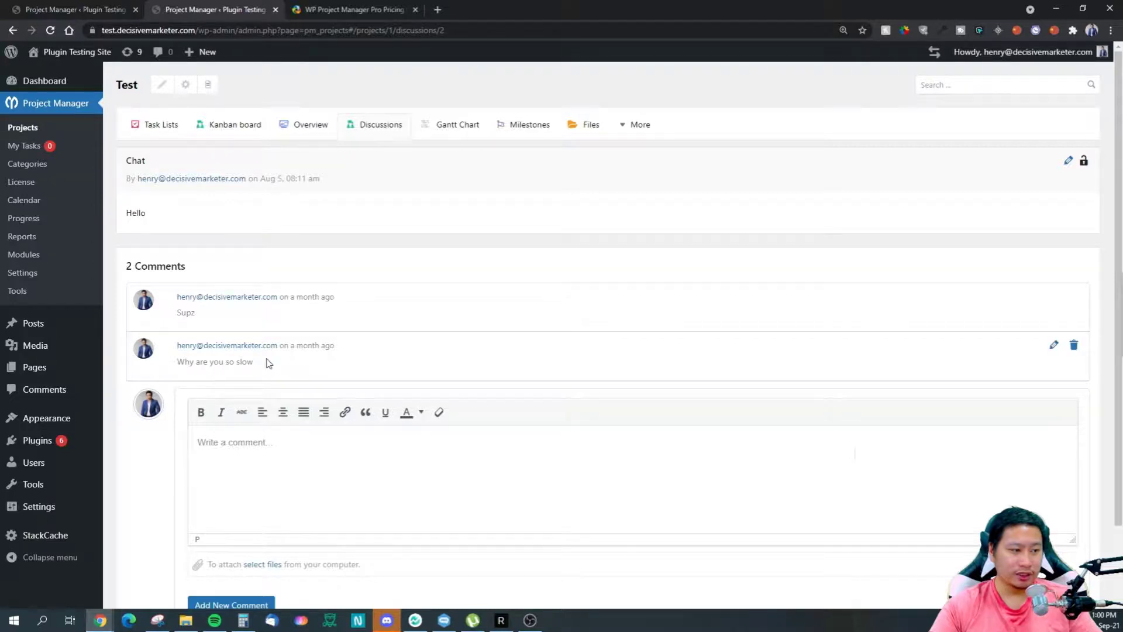
pyautogui.scroll(-2, 304, 365)
pyautogui.click(320, 395)
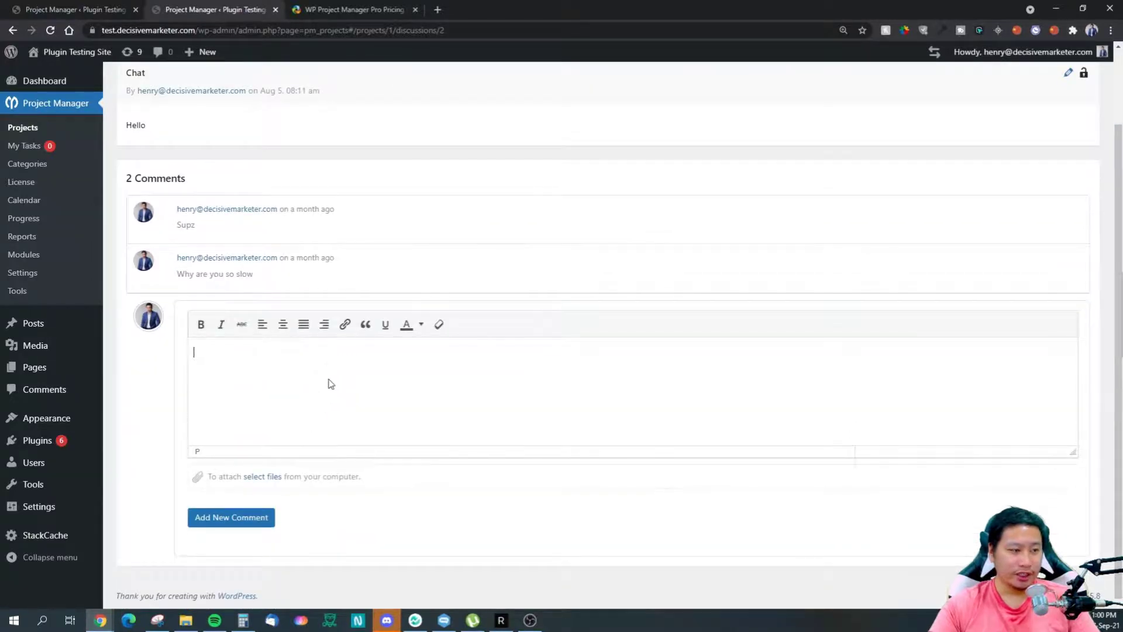
pyautogui.write('@')
pyautogui.click(316, 385)
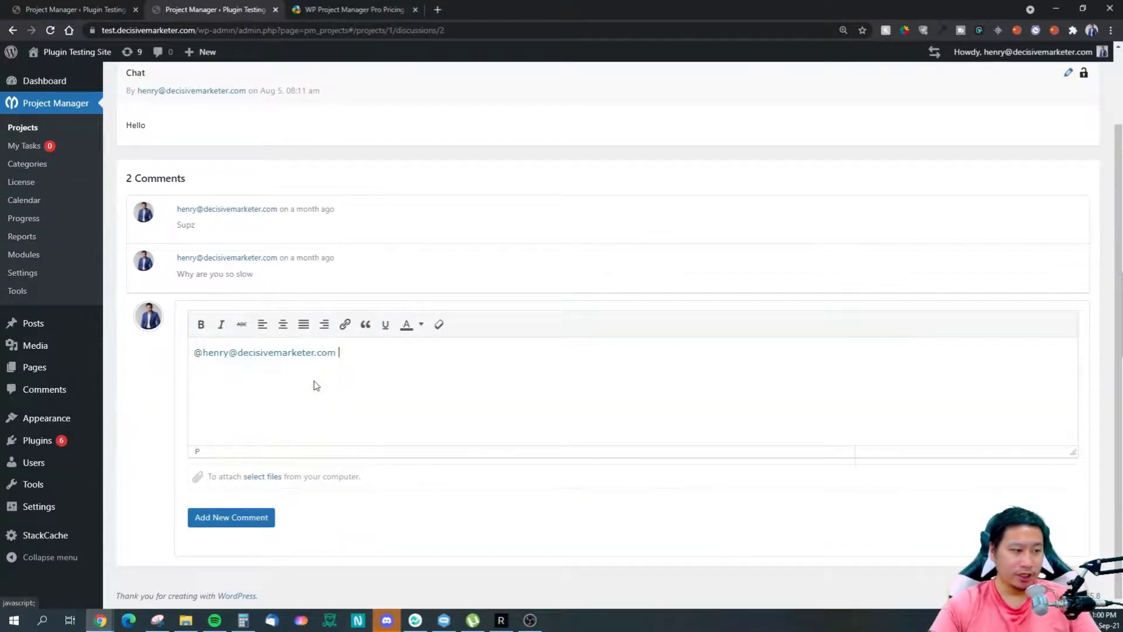
# Step: Add a bold Hello after the mention, post the comment, and re-save it unchanged
pyautogui.write('Hello')
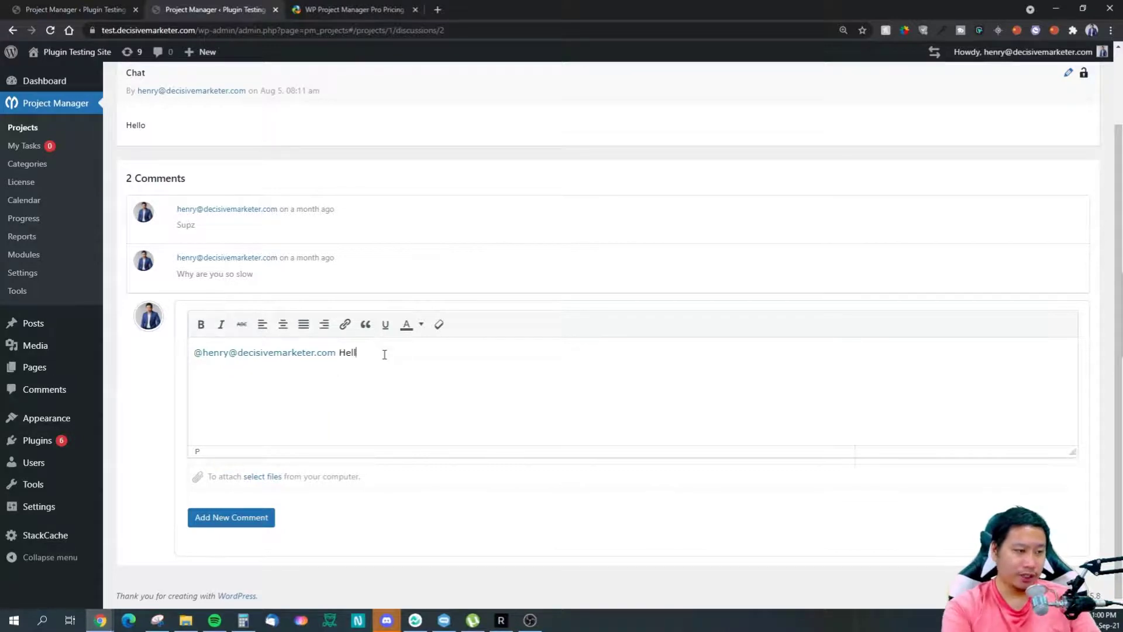
pyautogui.click(200, 324)
pyautogui.click(389, 372)
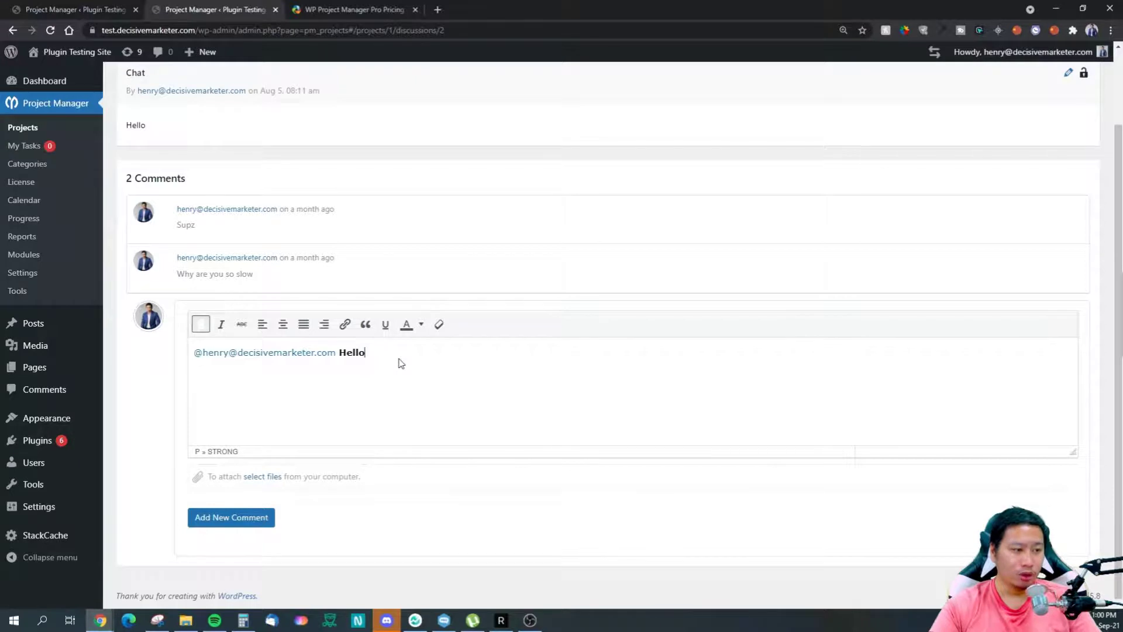
pyautogui.click(230, 518)
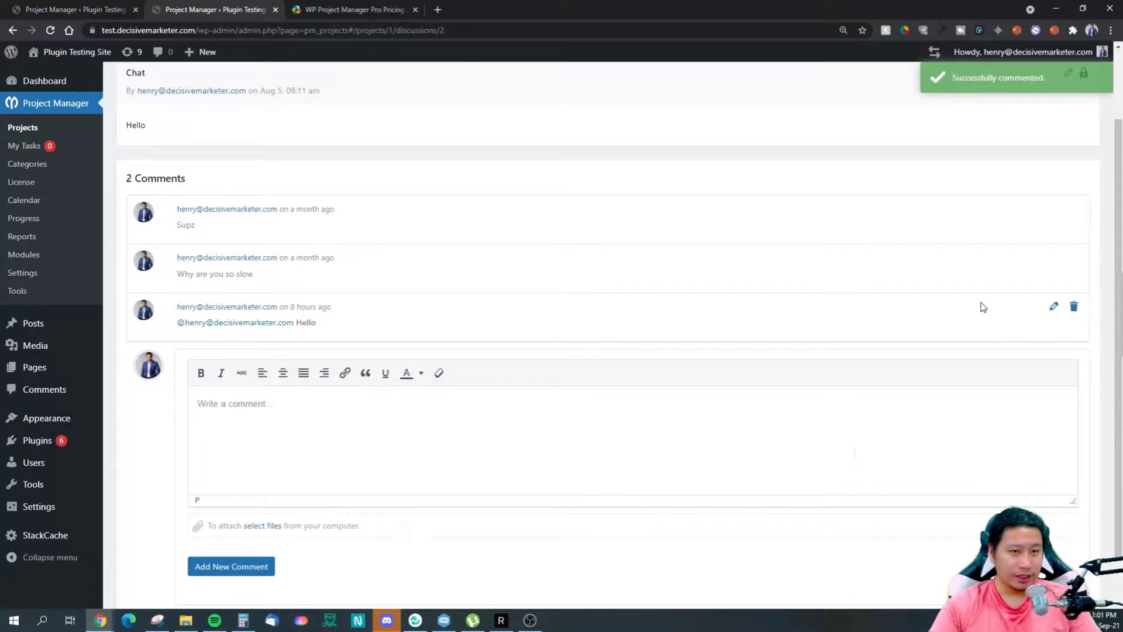
pyautogui.click(1053, 306)
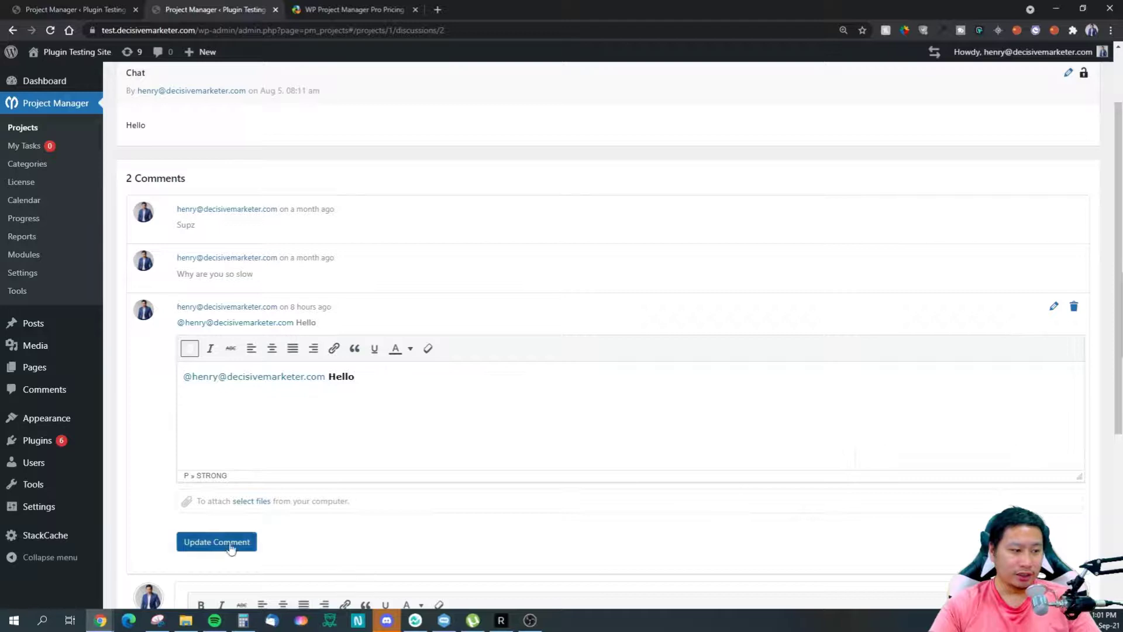
pyautogui.click(1054, 308)
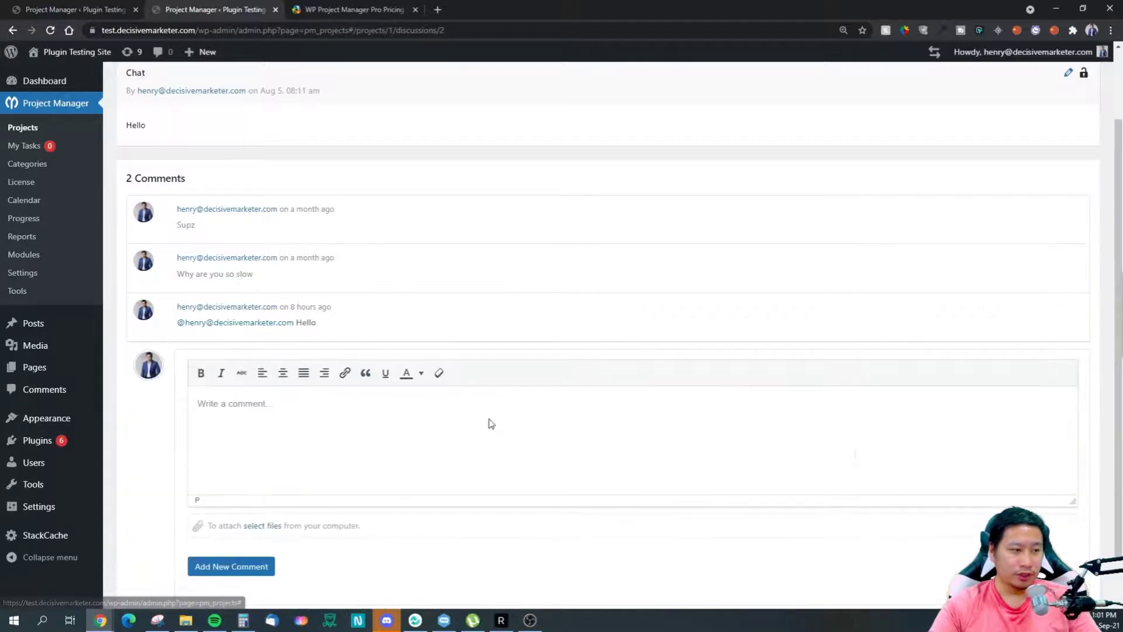
pyautogui.click(343, 428)
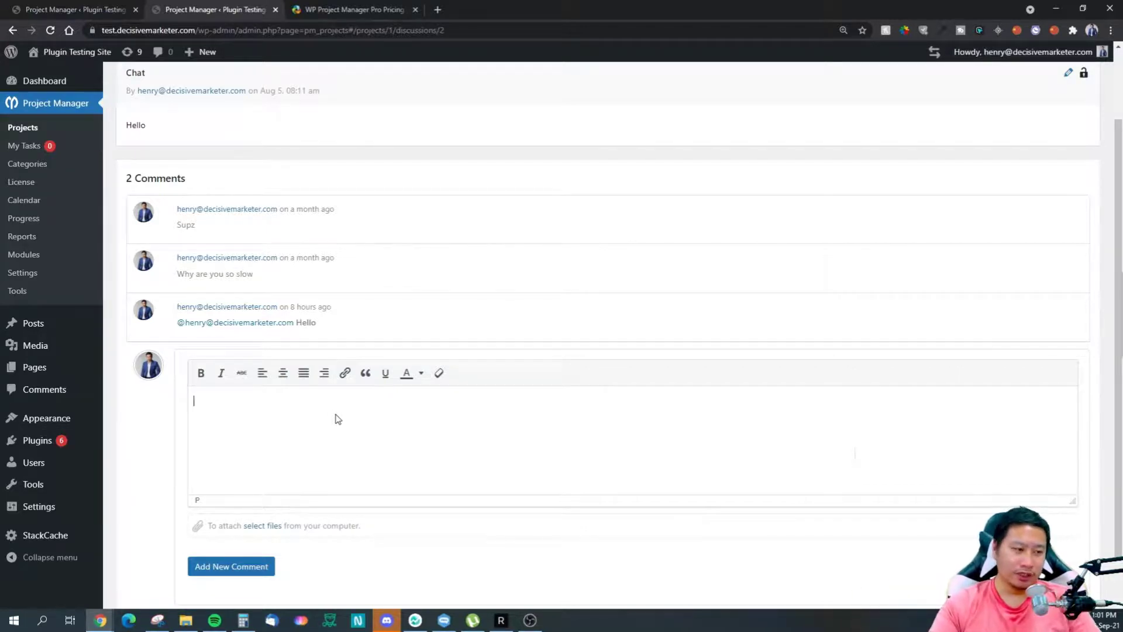
# Step: Post a comment reading Hello in underline, undoing a trial block quote first
pyautogui.click(317, 402)
pyautogui.write('Hello')
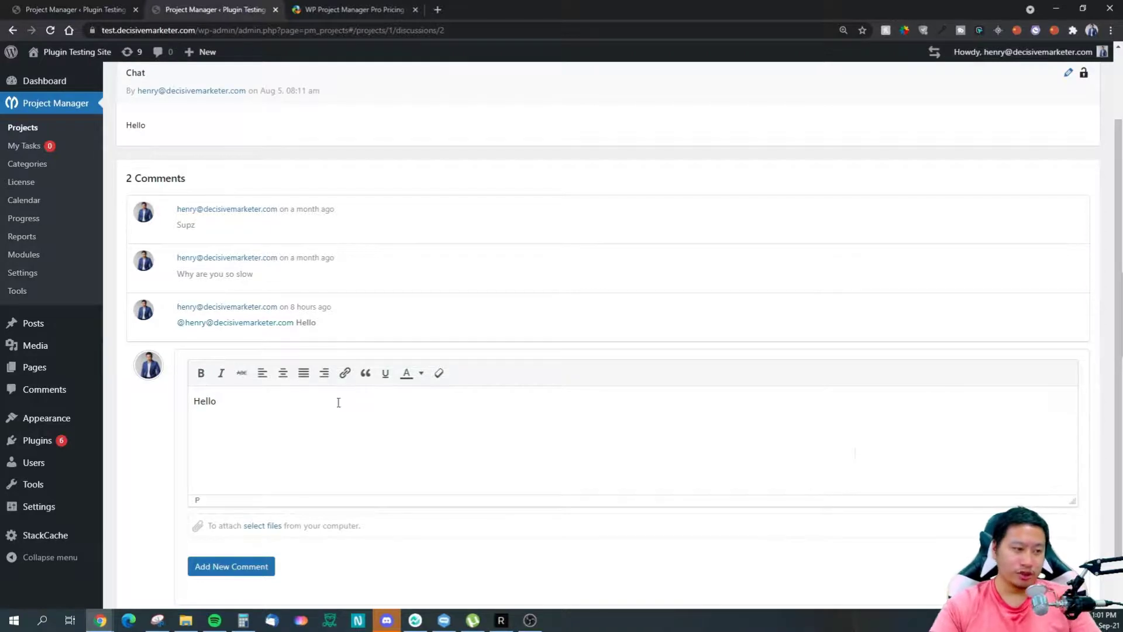
pyautogui.doubleClick(202, 401)
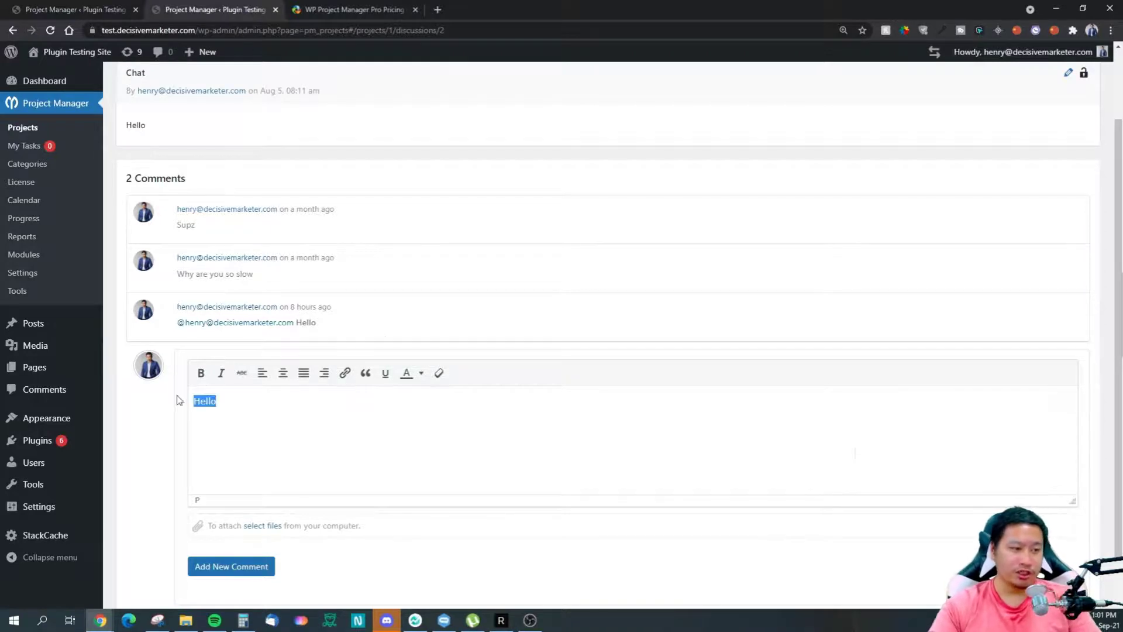
pyautogui.click(365, 373)
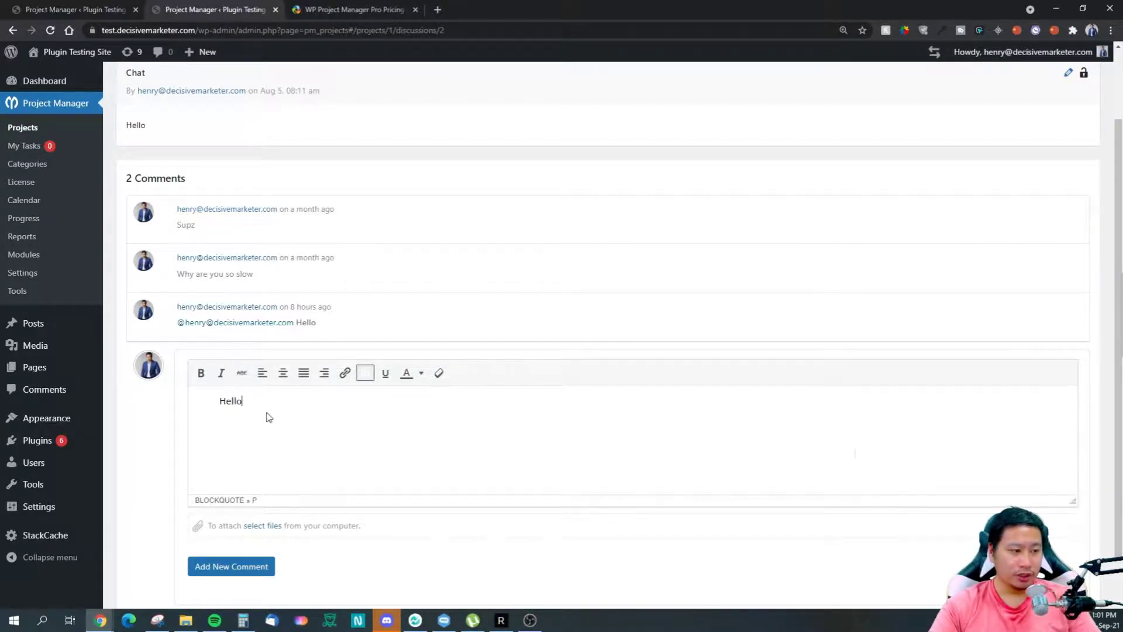
pyautogui.hotkey('ctrl', 'z')
pyautogui.click(386, 373)
pyautogui.click(235, 566)
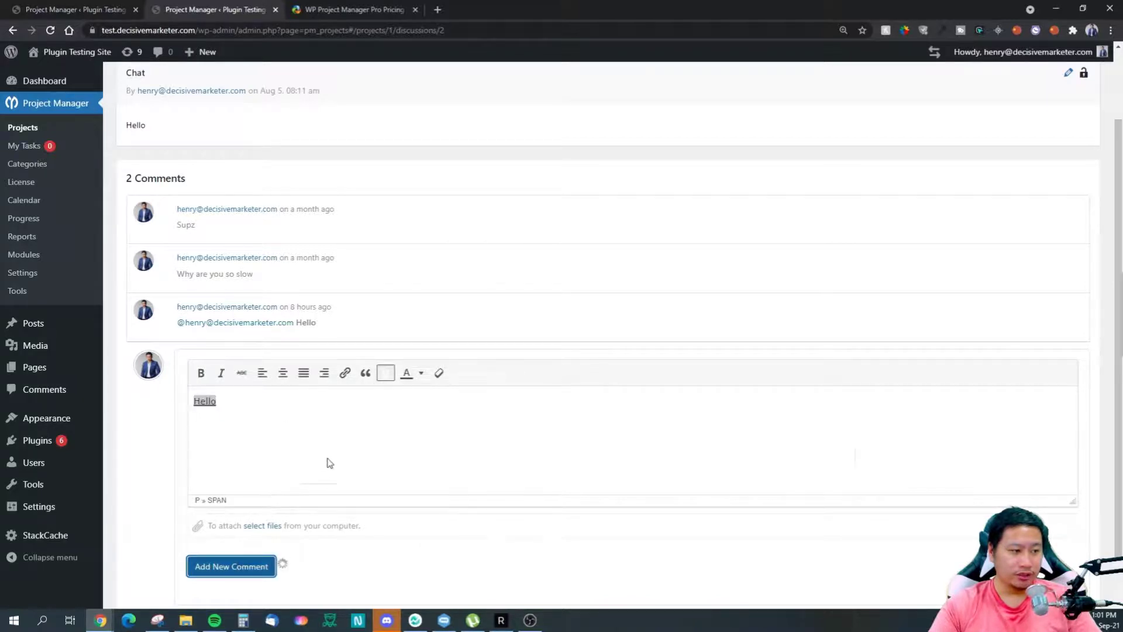
# Step: Select part of the posted comment and look over the text colour choices without applying one
pyautogui.moveTo(198, 372); pyautogui.dragTo(183, 372)
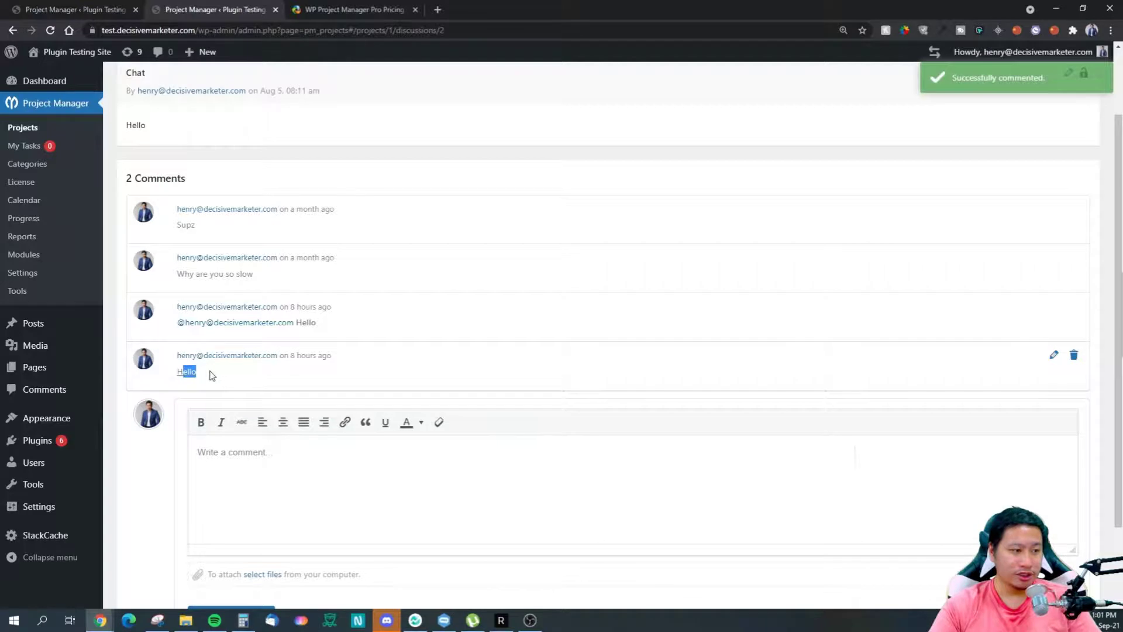
pyautogui.click(347, 341)
pyautogui.click(421, 422)
pyautogui.click(359, 457)
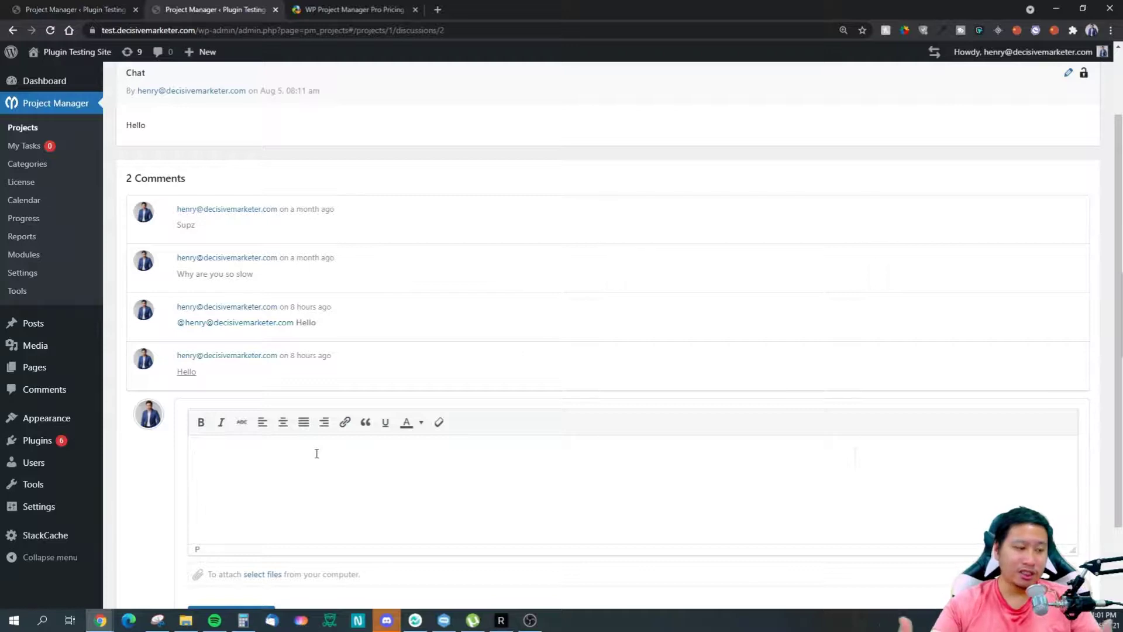
pyautogui.scroll(-2, 321, 473)
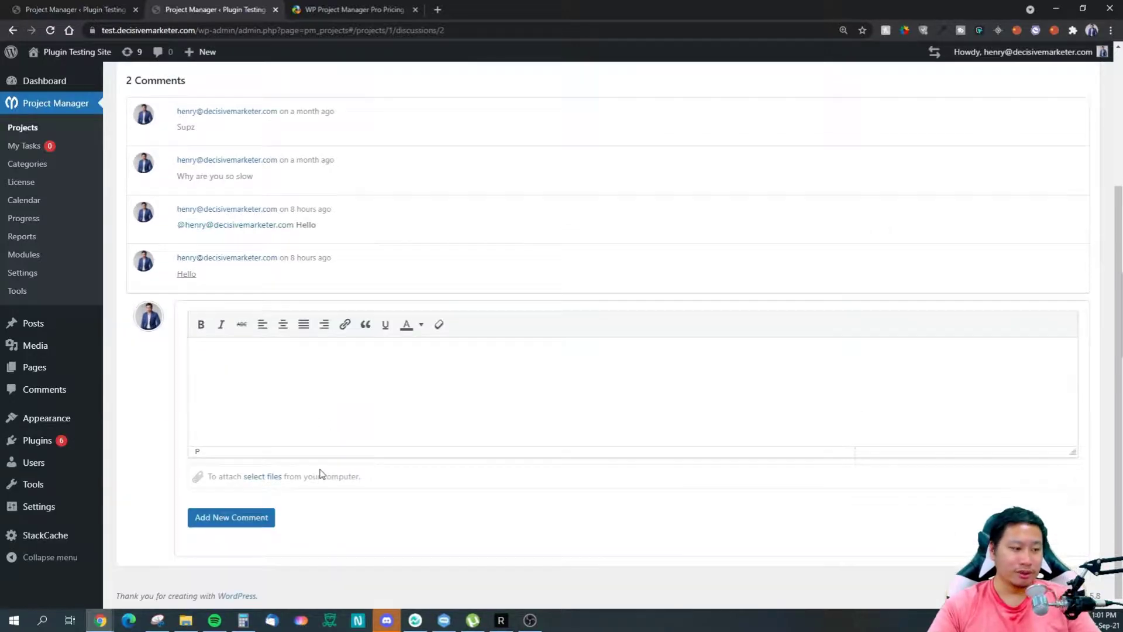
pyautogui.scroll(3, 36, 318)
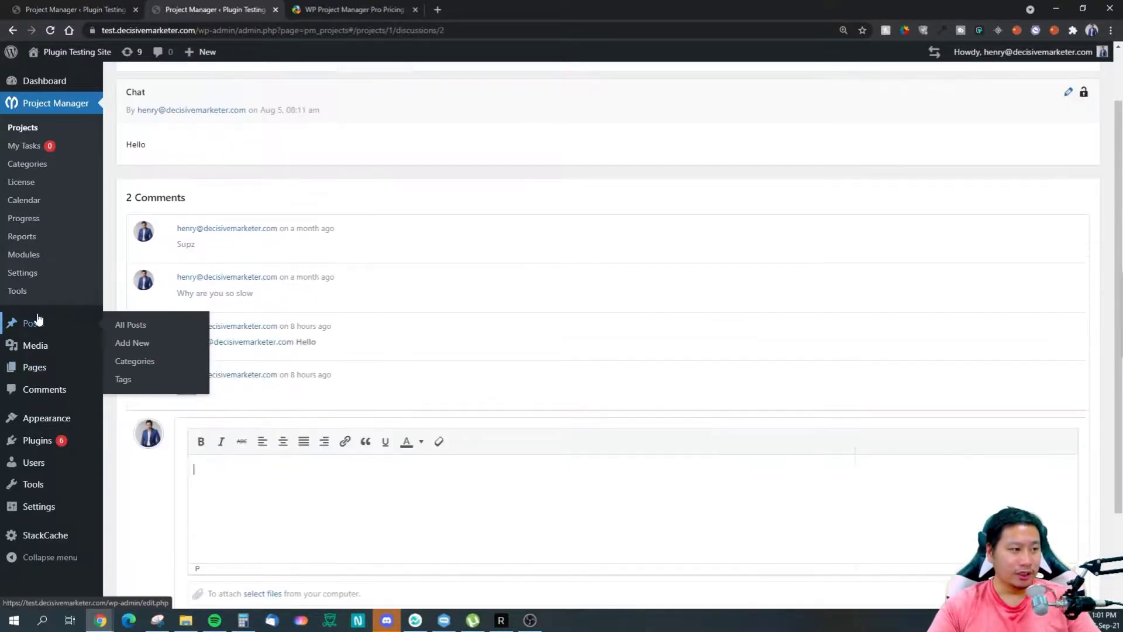
# Step: Review the Gantt chart with the Inbox task list highlighted, then go to Milestones
pyautogui.click(451, 122)
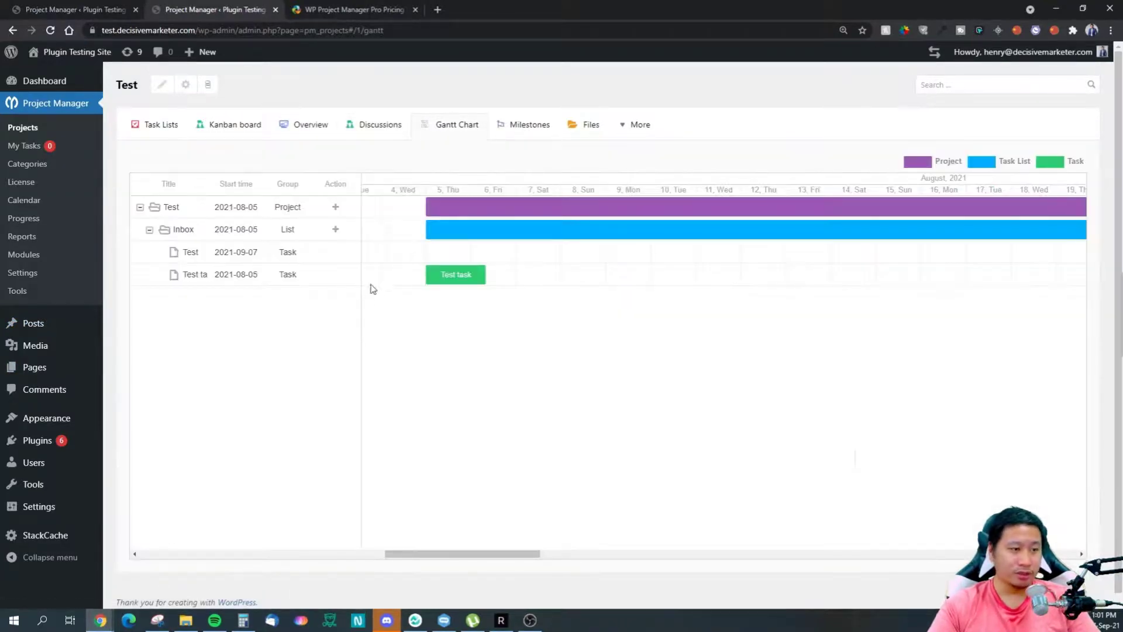
pyautogui.click(685, 240)
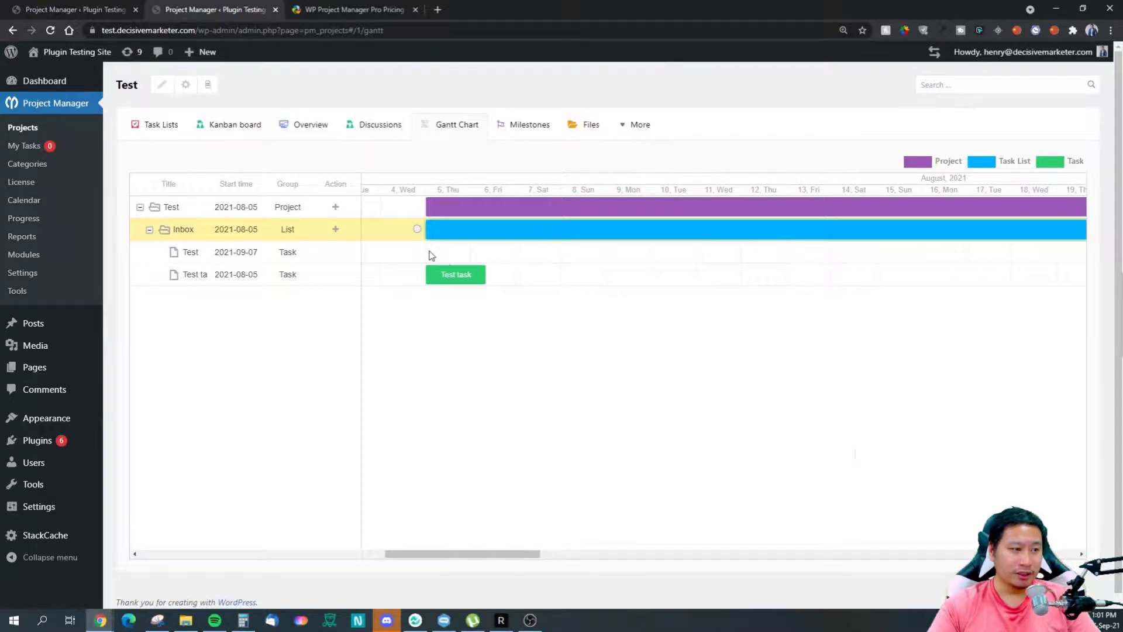
pyautogui.moveTo(426, 550); pyautogui.dragTo(450, 510)
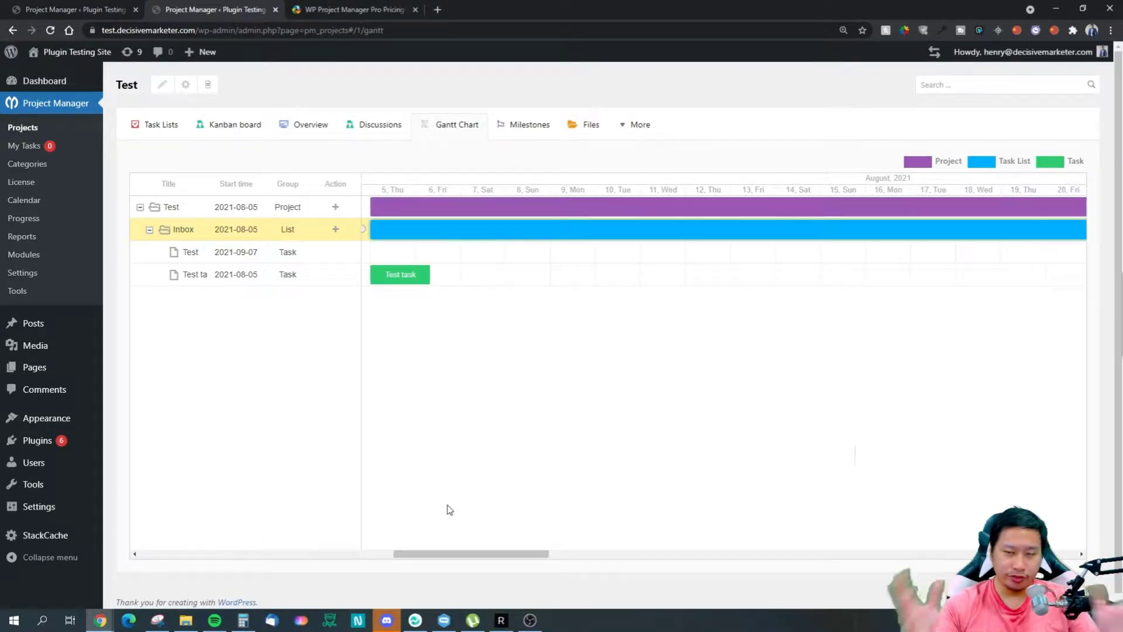
pyautogui.click(518, 129)
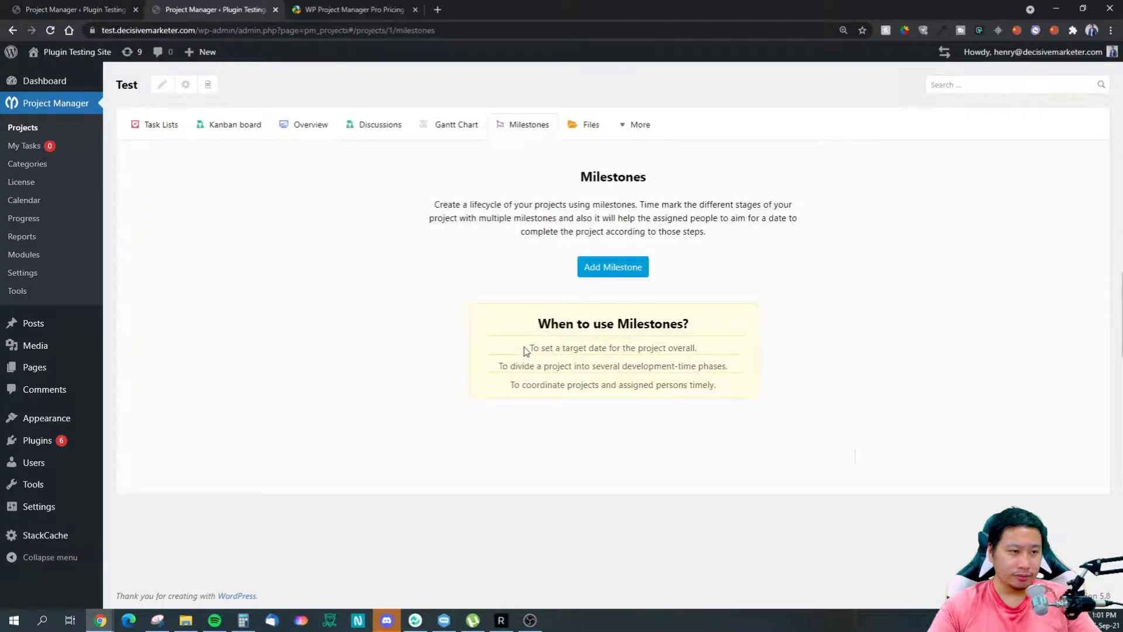
# Step: Discard a new milestone form and show the project's Files, with one comment-attached image
pyautogui.click(615, 275)
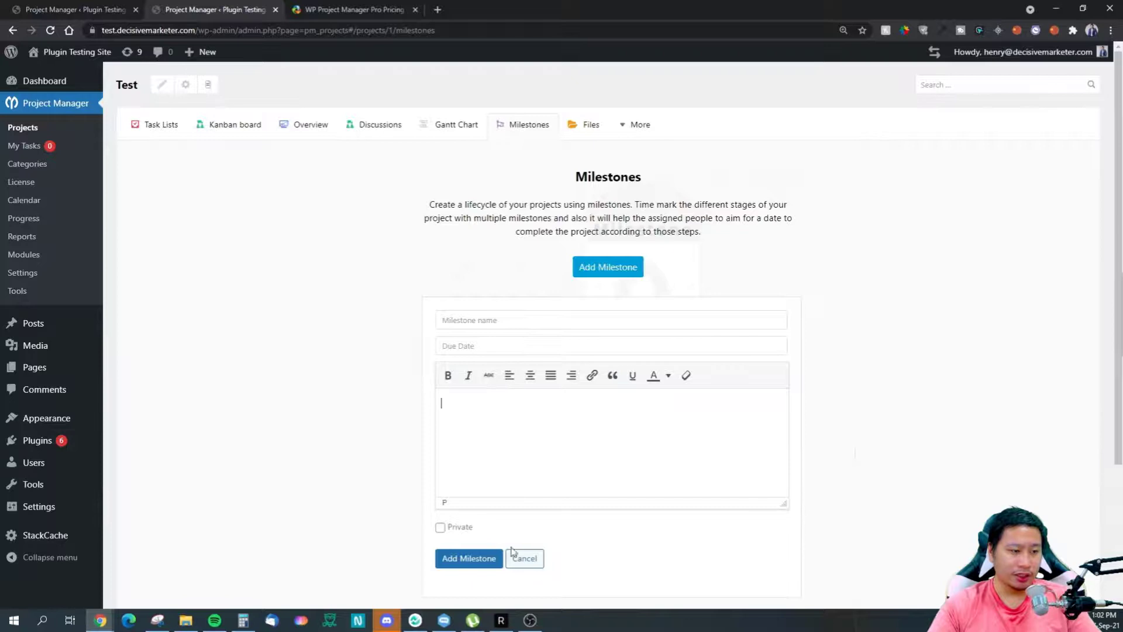
pyautogui.scroll(-3, 518, 477)
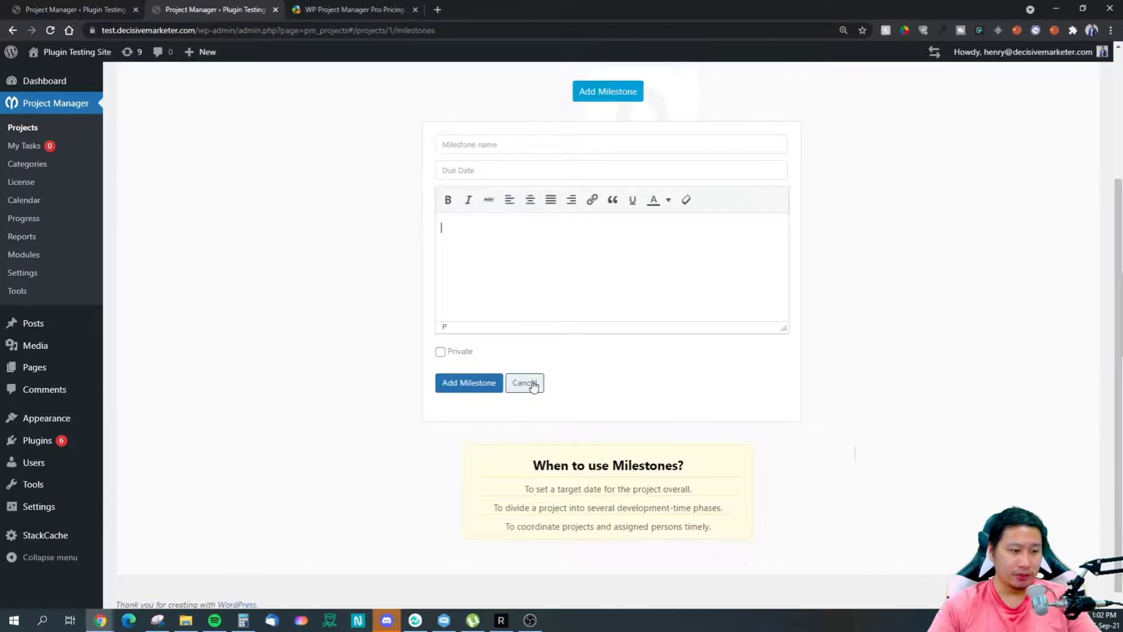
pyautogui.click(525, 382)
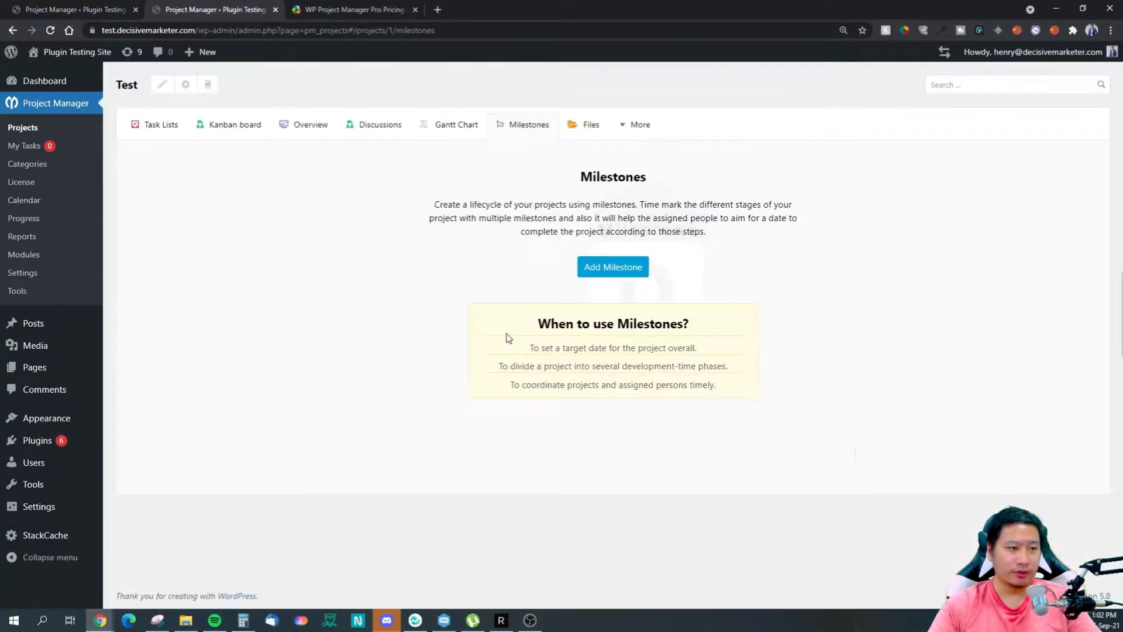
pyautogui.click(587, 127)
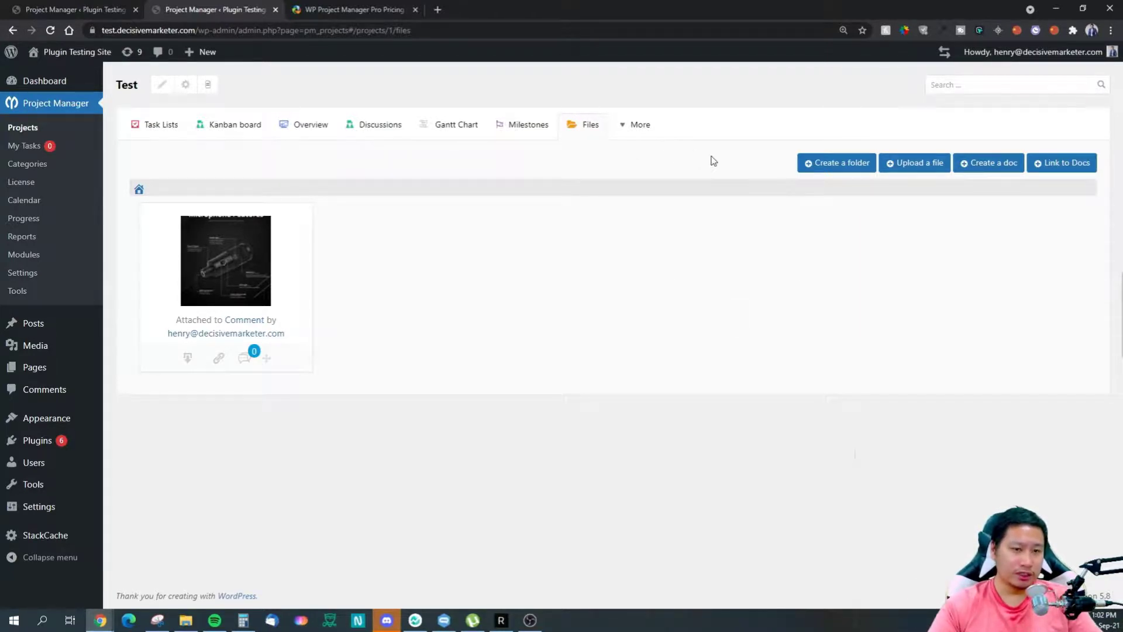
# Step: Show the Test project's Invoice page from the More menu
pyautogui.click(640, 126)
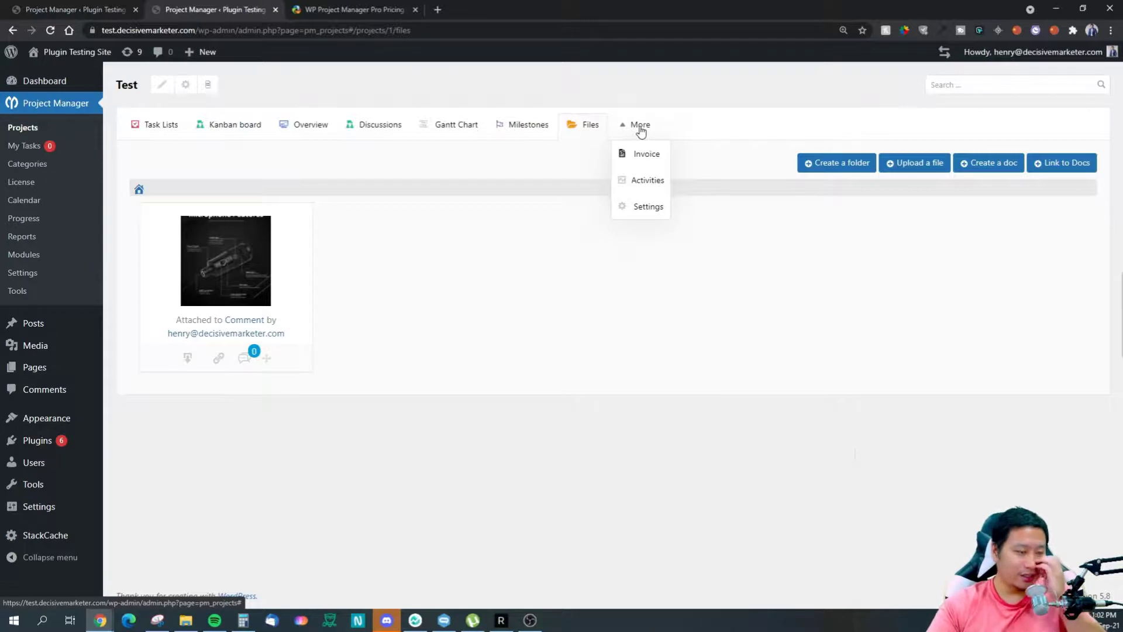
pyautogui.click(646, 155)
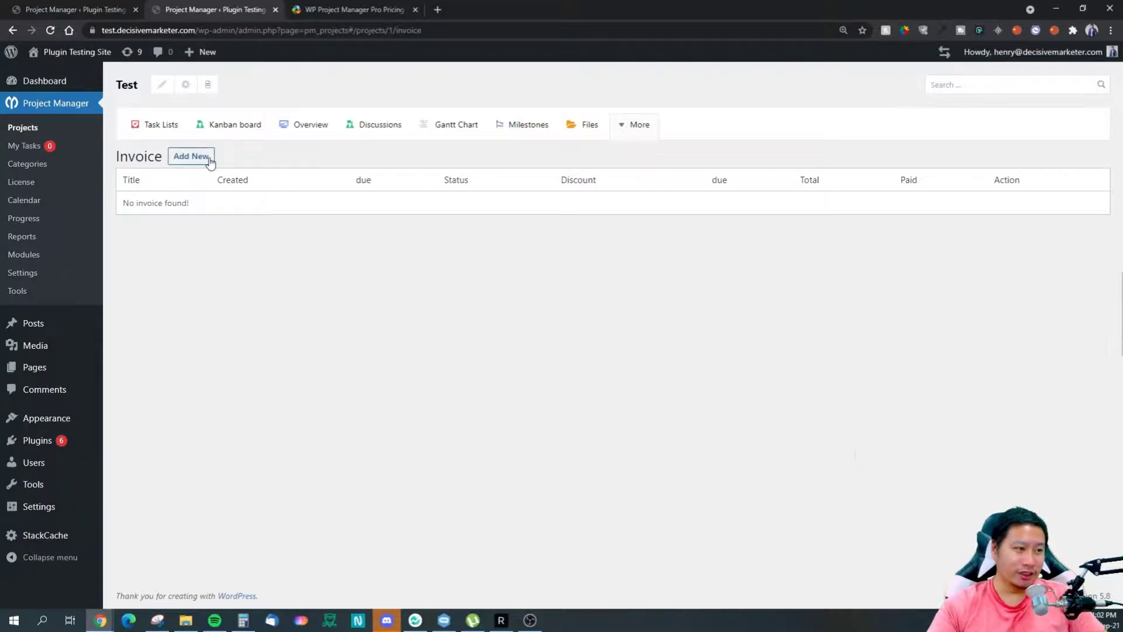
# Step: Open a blank new invoice, check its client choices, and scroll through the form
pyautogui.click(206, 157)
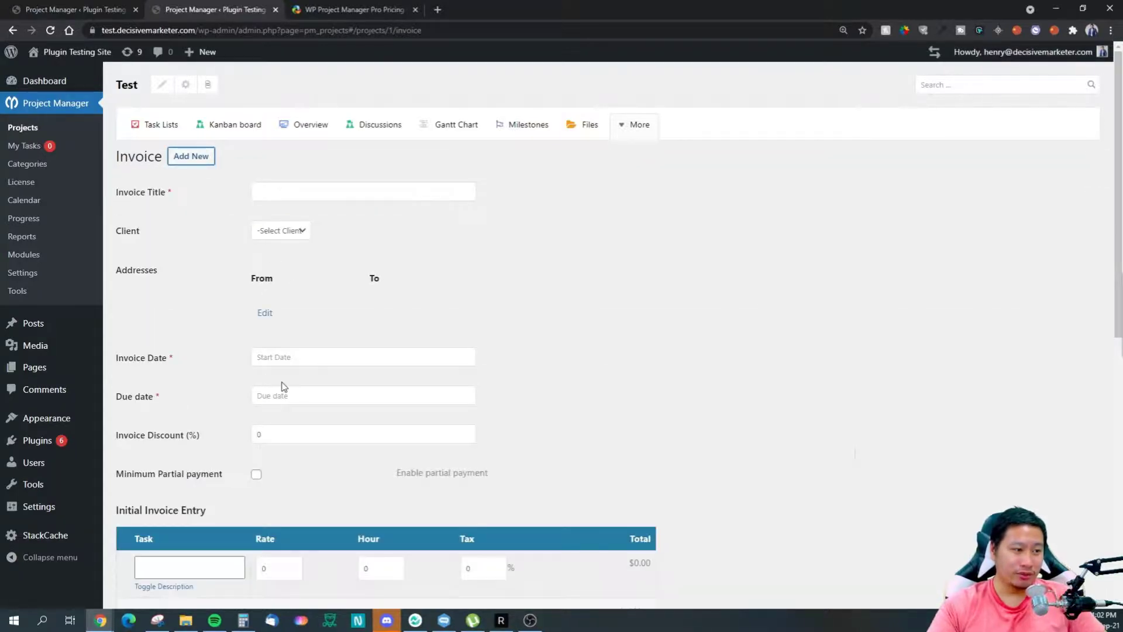
pyautogui.scroll(-1, 284, 386)
pyautogui.click(295, 173)
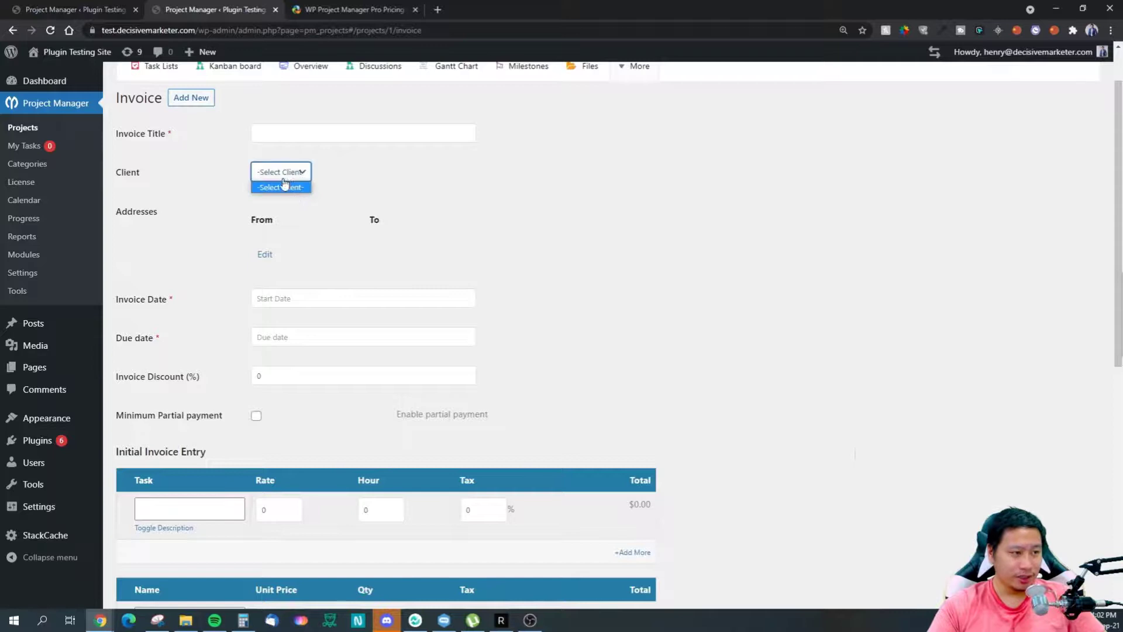
pyautogui.click(575, 367)
pyautogui.scroll(-4, 359, 419)
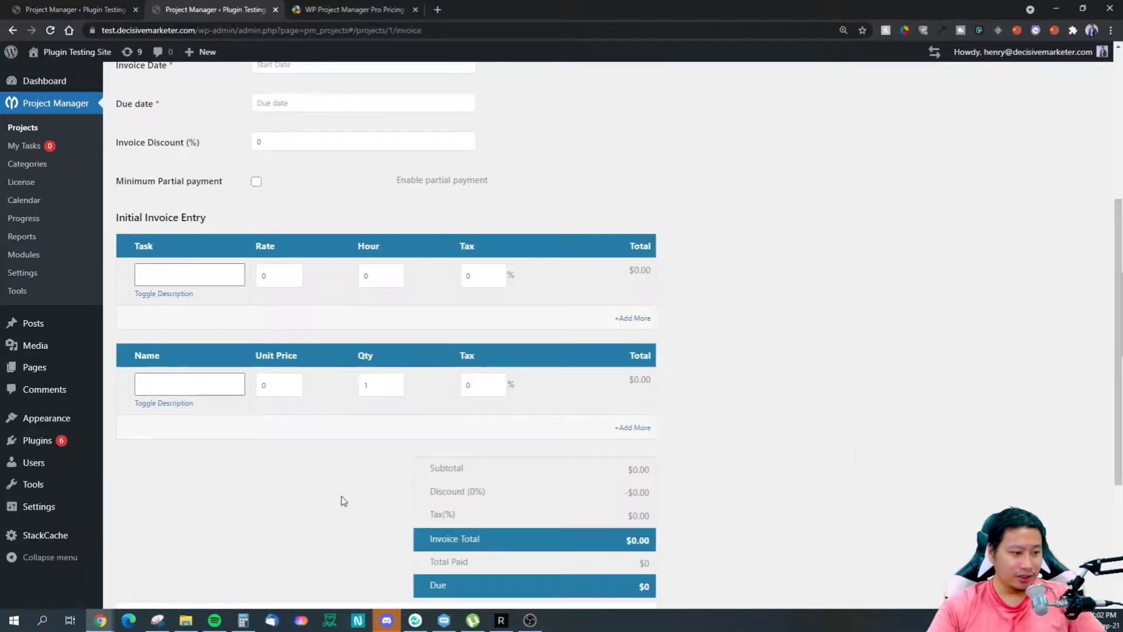
pyautogui.scroll(-4, 343, 501)
pyautogui.scroll(9, 321, 489)
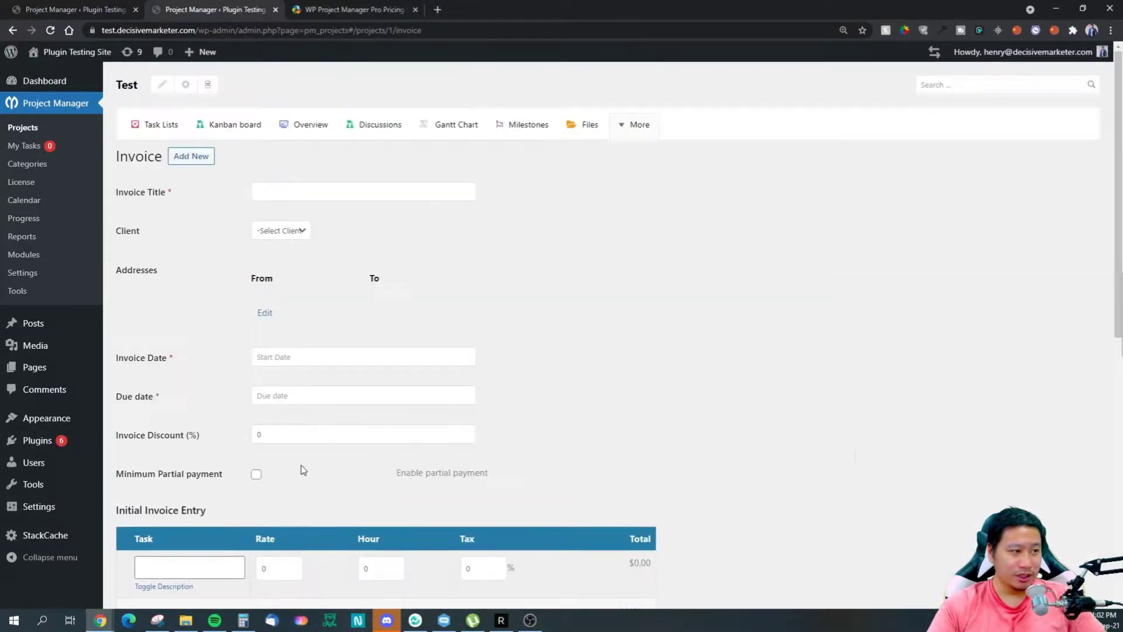
# Step: View the project's Activities log, then open the project's Settings from More
pyautogui.click(640, 125)
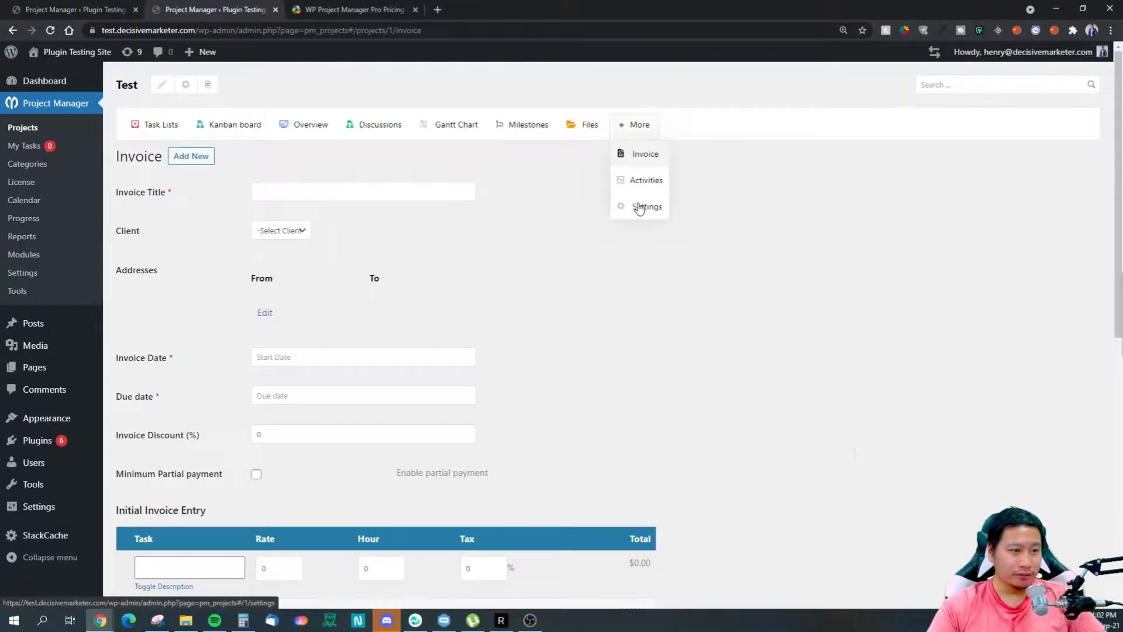
pyautogui.click(643, 185)
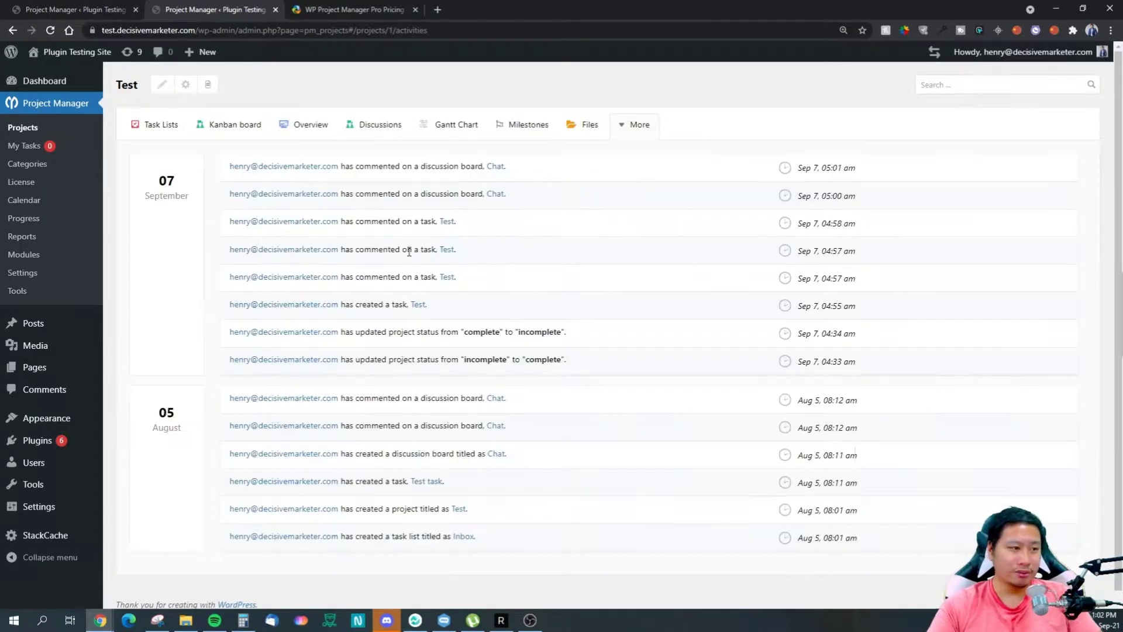
pyautogui.scroll(-1, 398, 241)
pyautogui.scroll(1, 499, 223)
pyautogui.click(617, 127)
pyautogui.click(654, 212)
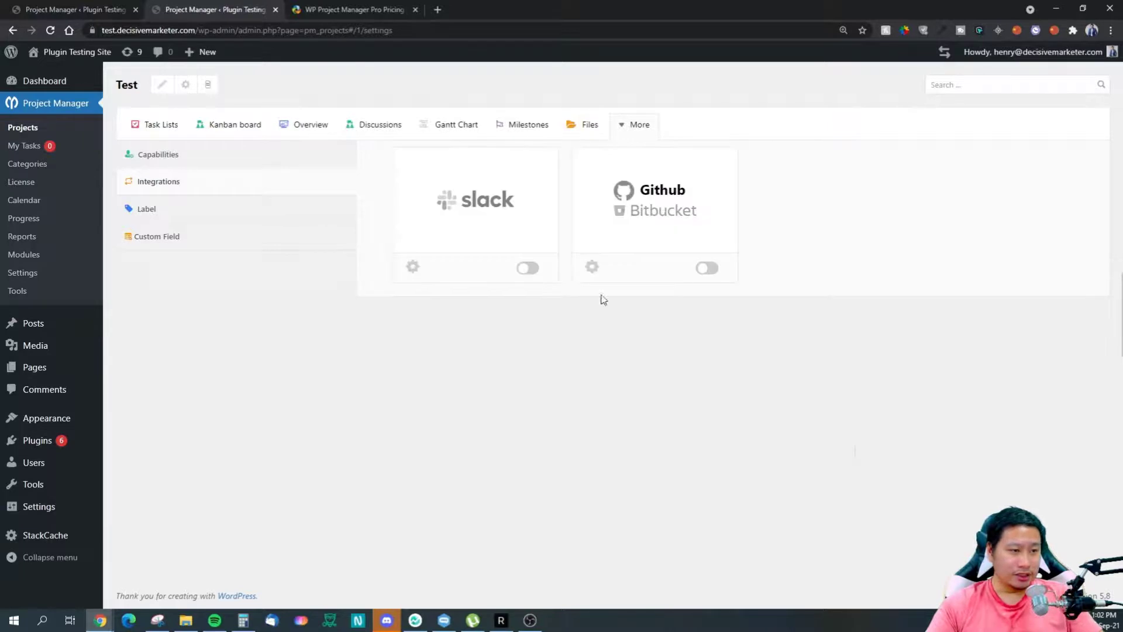
# Step: Switch the Slack integration on and back off, leaving both integrations disabled
pyautogui.click(529, 270)
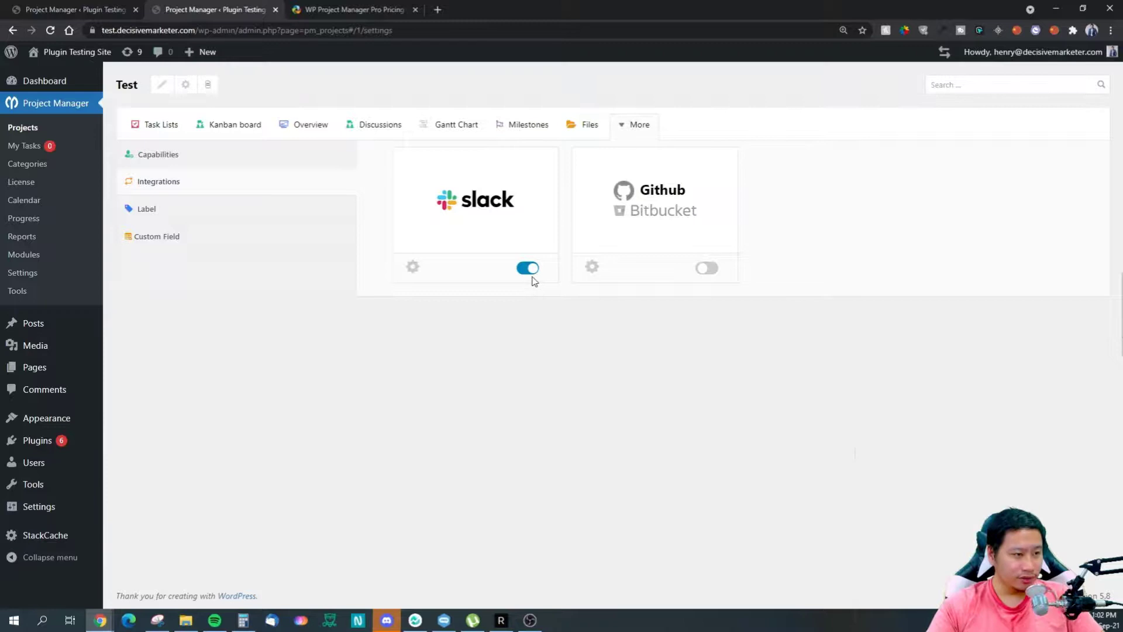
pyautogui.click(528, 269)
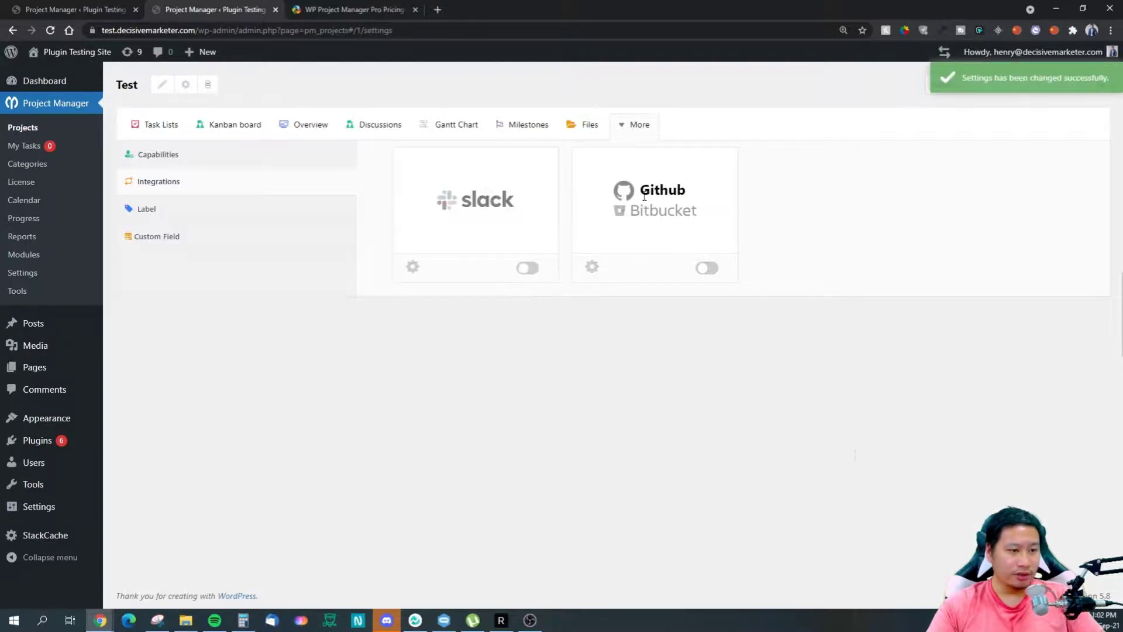
pyautogui.moveTo(635, 211); pyautogui.dragTo(707, 220)
pyautogui.moveTo(650, 192); pyautogui.dragTo(677, 198)
pyautogui.click(770, 246)
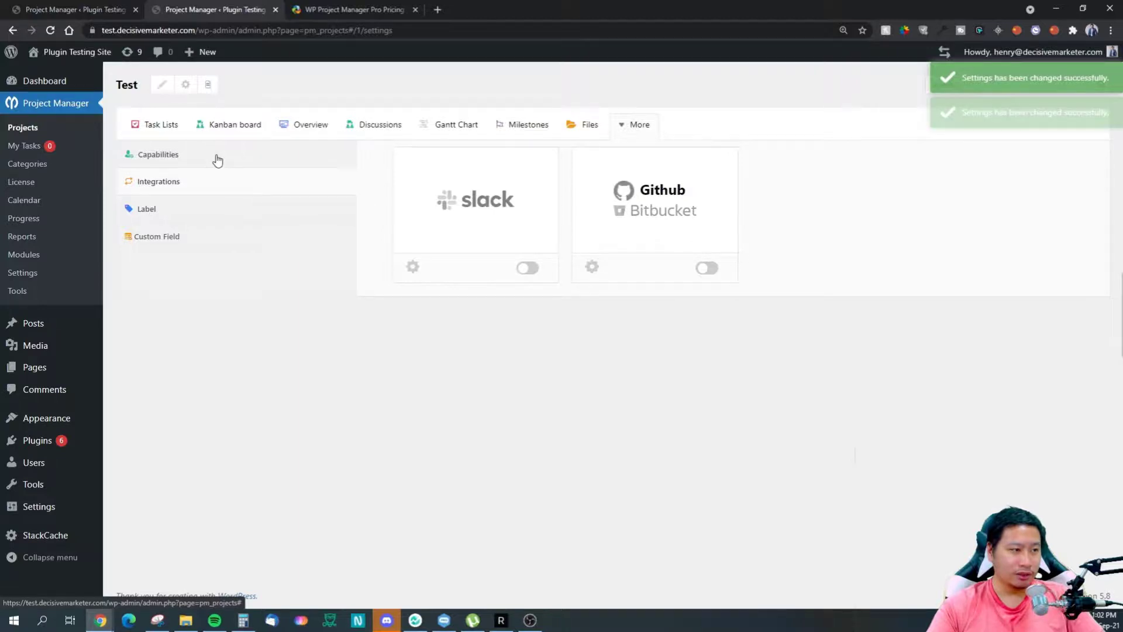
# Step: Display the Co-worker and Client capability checklist for messages, to-dos and milestones
pyautogui.click(217, 159)
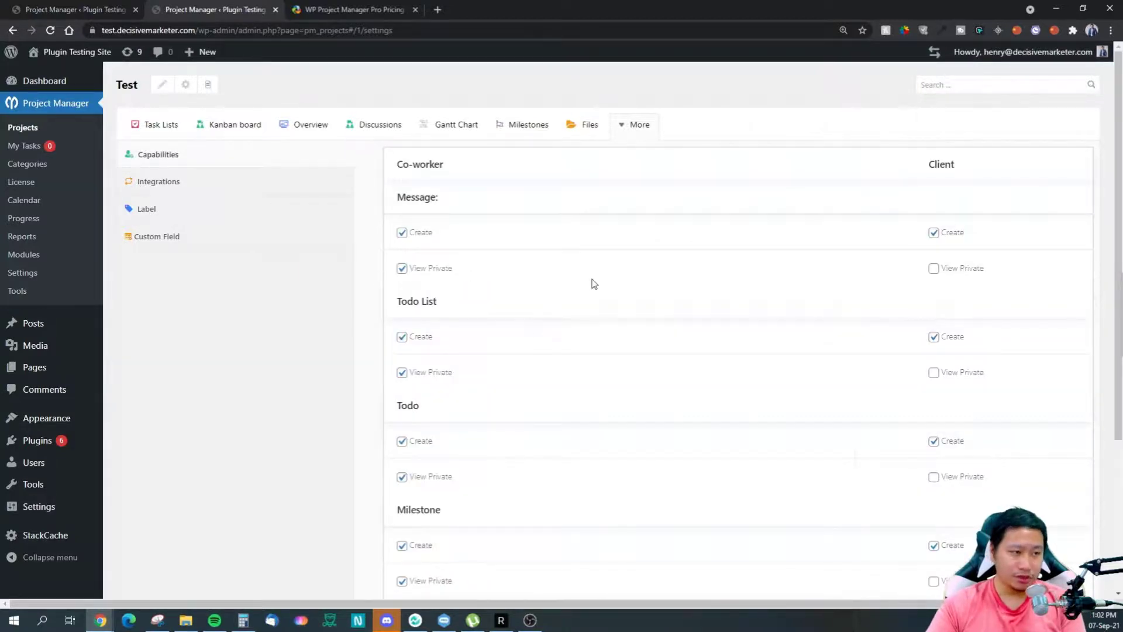
pyautogui.scroll(-4, 606, 292)
pyautogui.scroll(4, 607, 285)
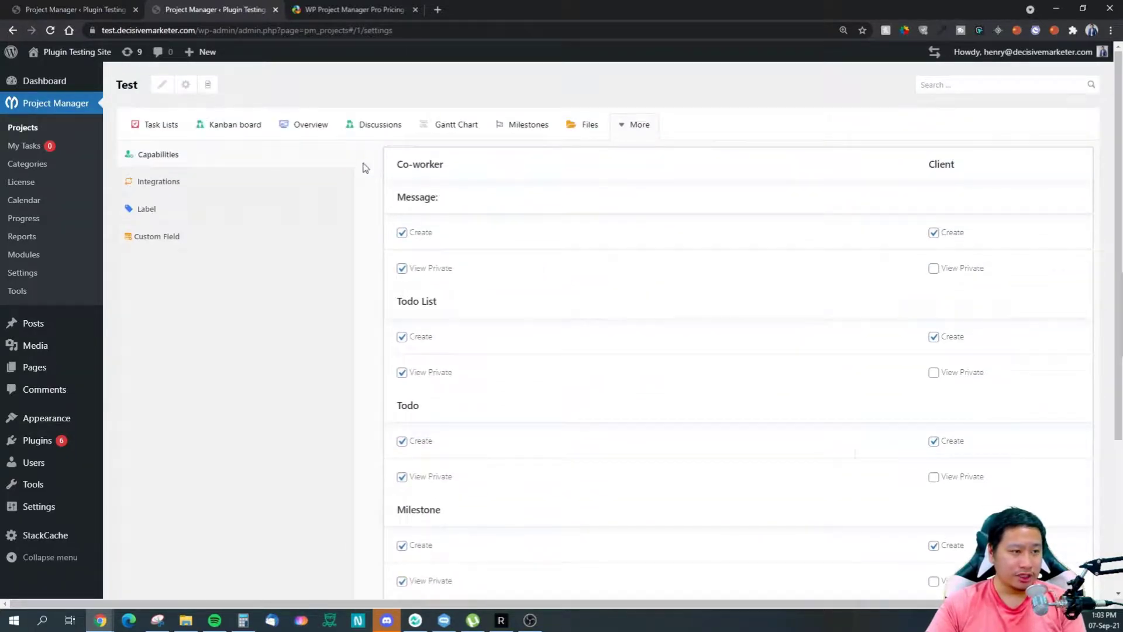
# Step: Open Users > Add New in a new tab, check its role options, then return to project settings
pyautogui.moveTo(35, 463)
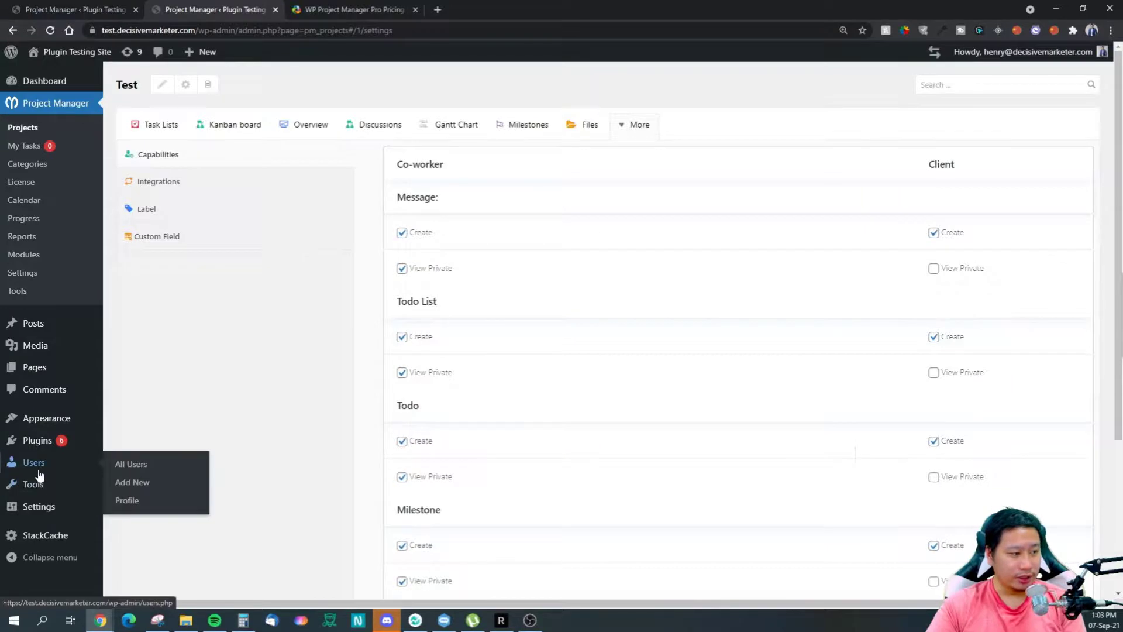
pyautogui.rightClick(125, 484)
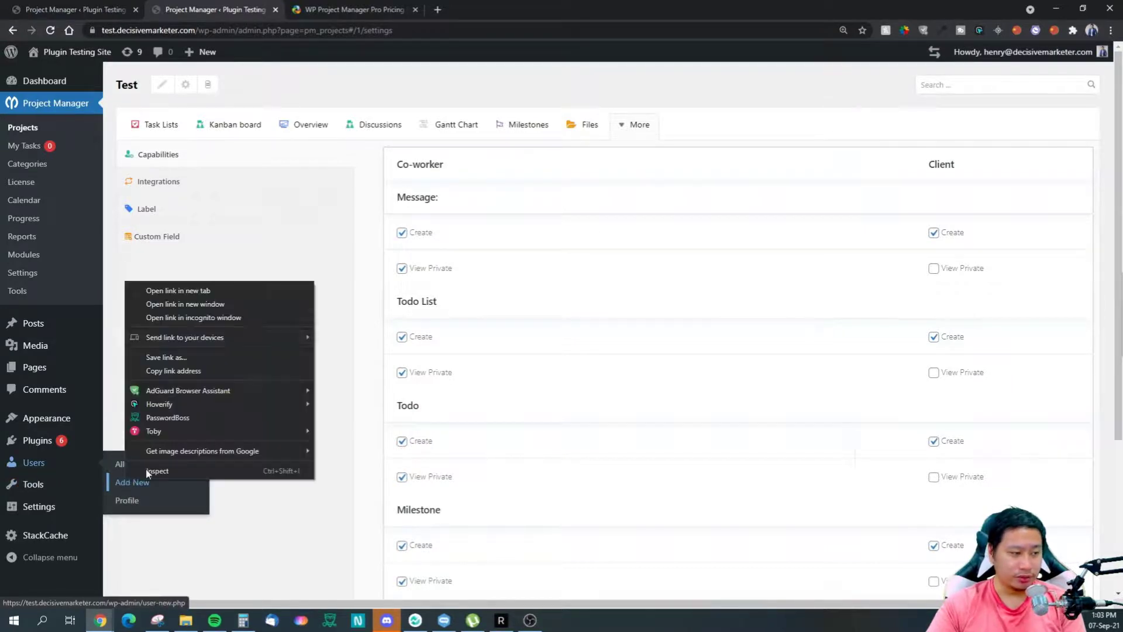
pyautogui.click(193, 289)
pyautogui.click(335, 9)
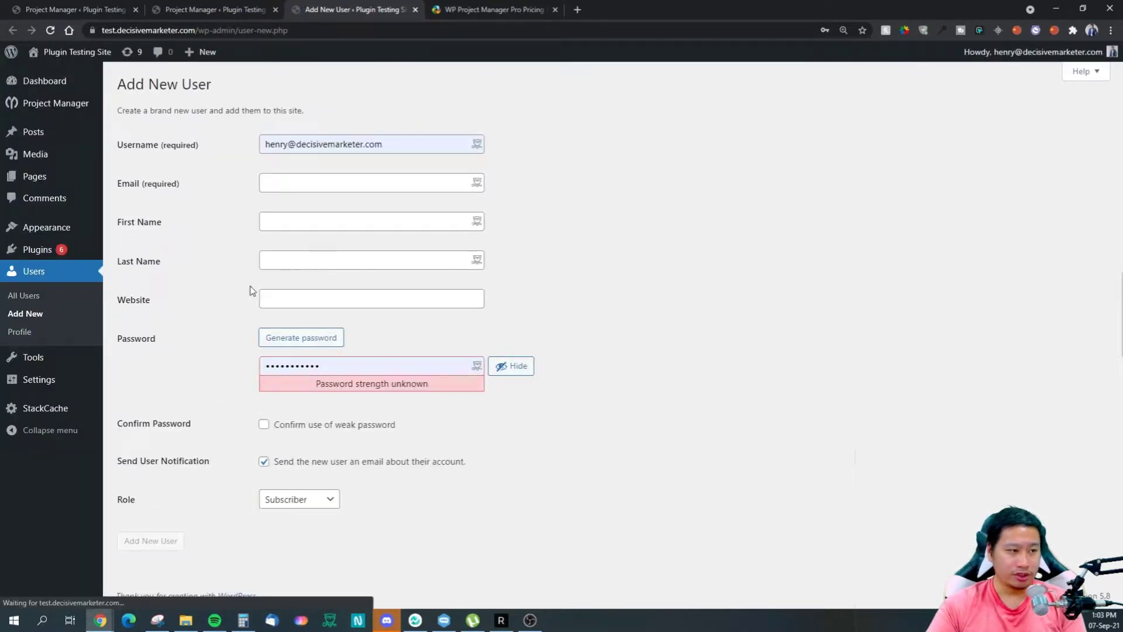
pyautogui.click(299, 500)
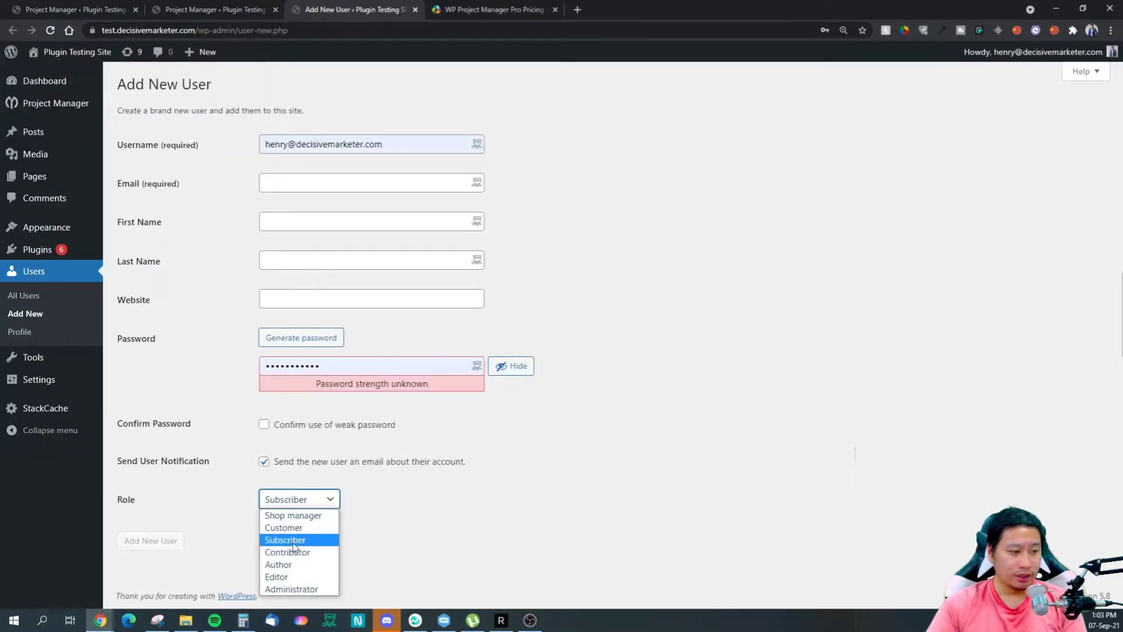
pyautogui.click(218, 470)
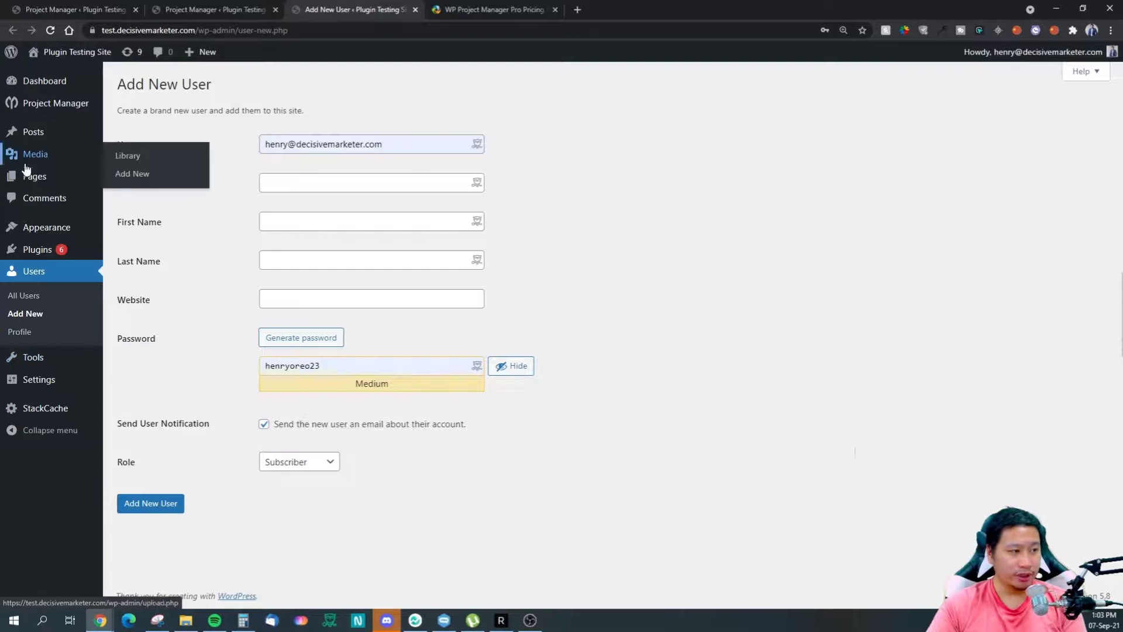
pyautogui.click(198, 8)
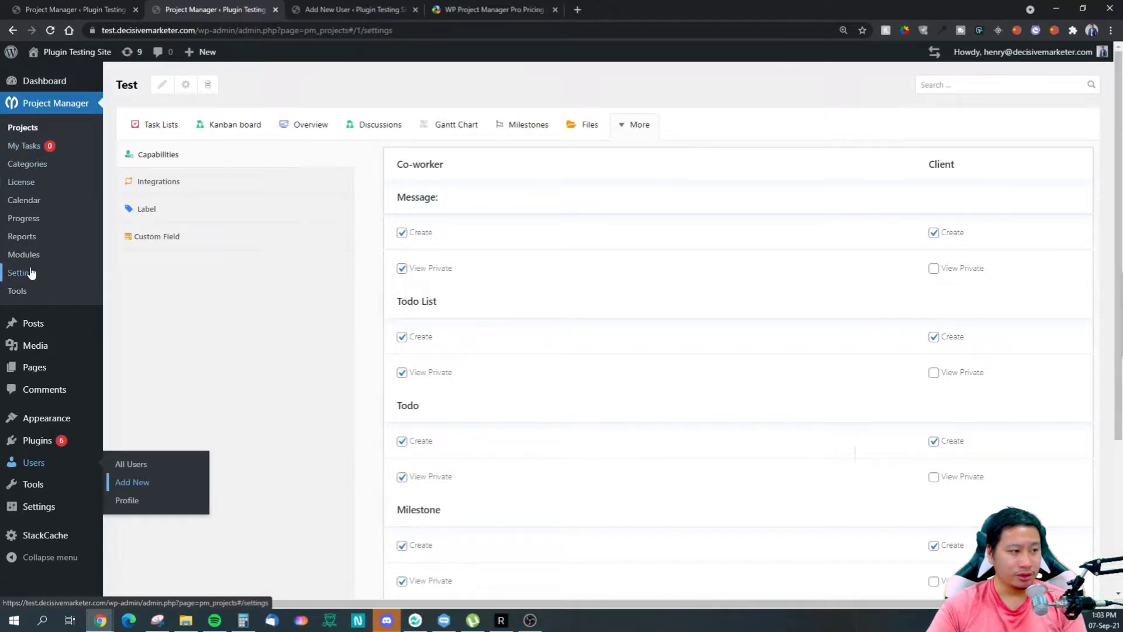
# Step: Clear the add-user form's generated password, keep the Subscriber role, and return to project Capabilities
pyautogui.click(381, 9)
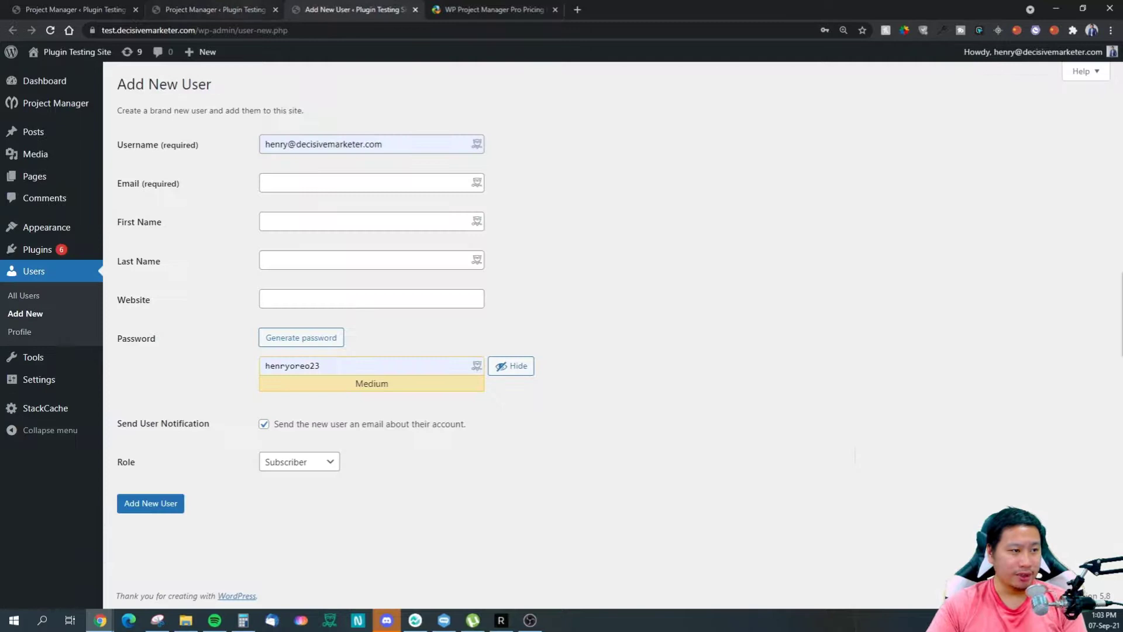
pyautogui.doubleClick(356, 370)
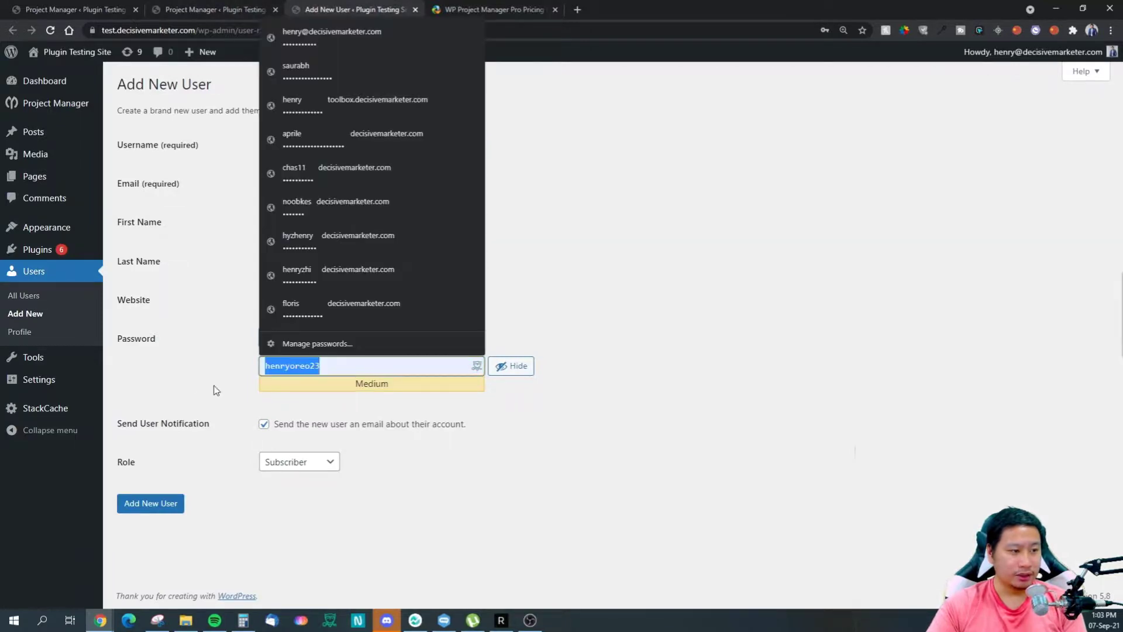
pyautogui.press('BackSpace')
pyautogui.click(306, 460)
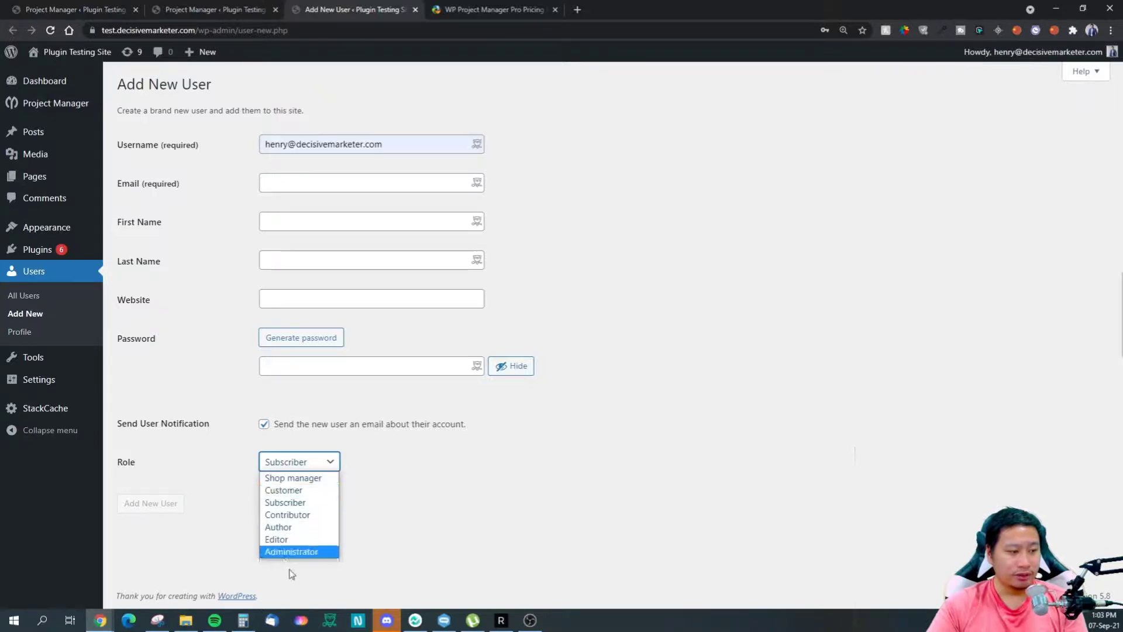
pyautogui.click(228, 541)
pyautogui.click(222, 9)
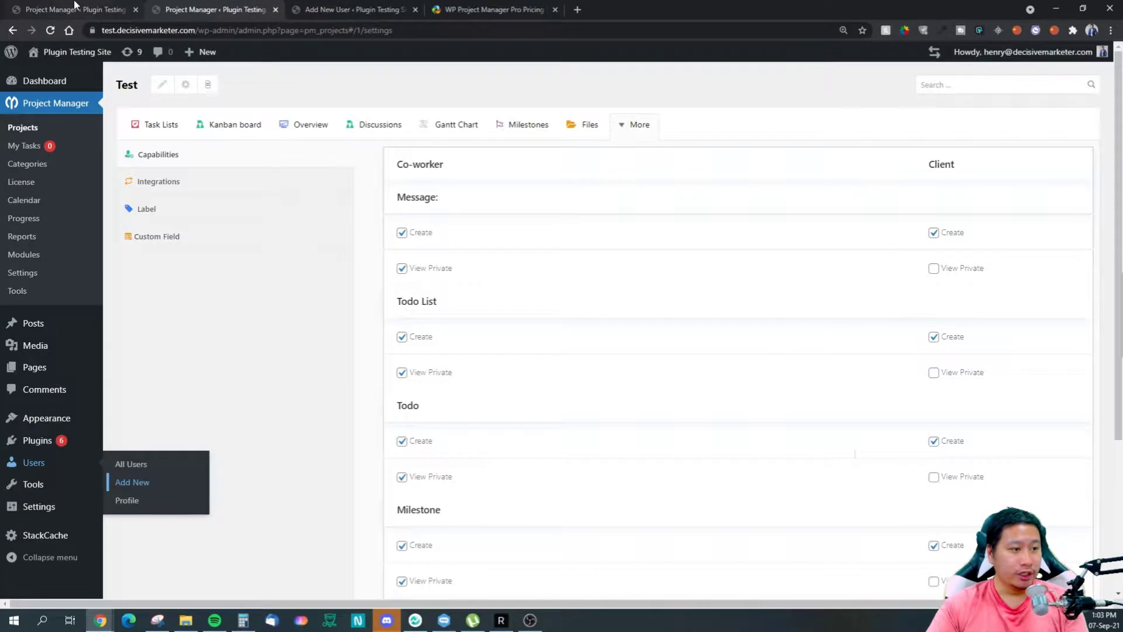
pyautogui.click(199, 7)
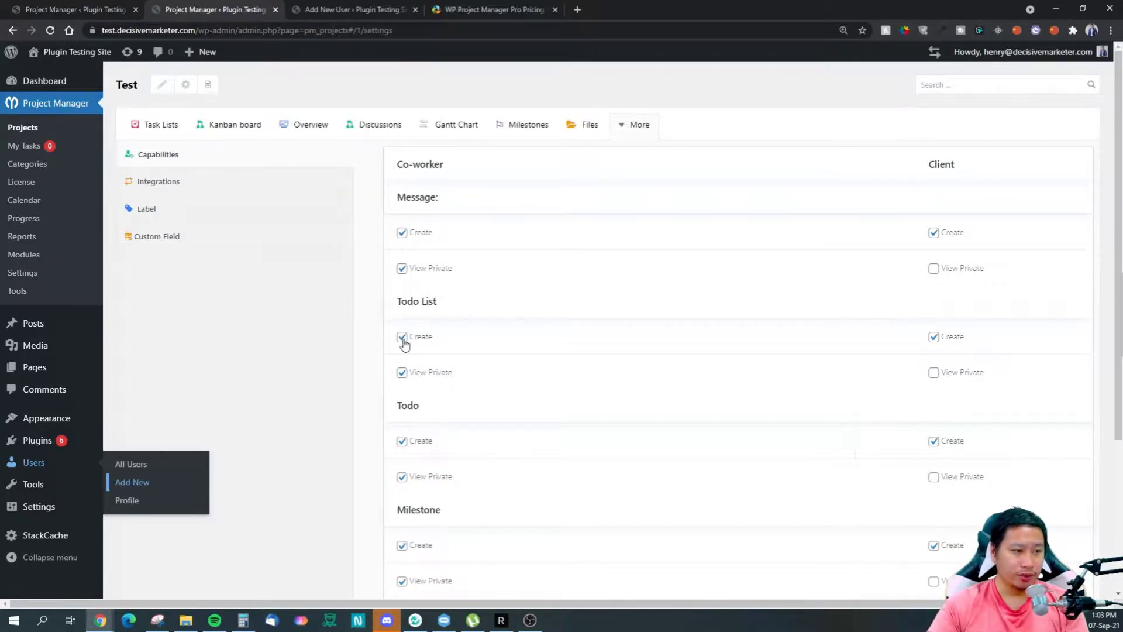
# Step: Untick Client Create for Todo List and Todo, keeping Milestone Create ticked
pyautogui.scroll(-4, 983, 369)
pyautogui.scroll(4, 963, 376)
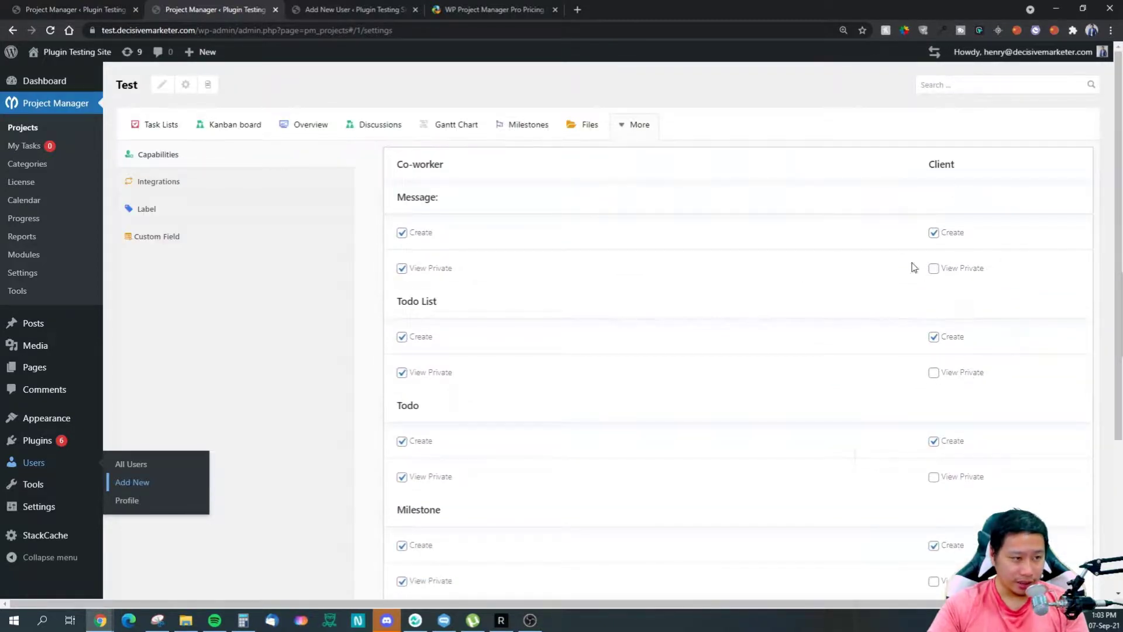
pyautogui.scroll(-1, 932, 301)
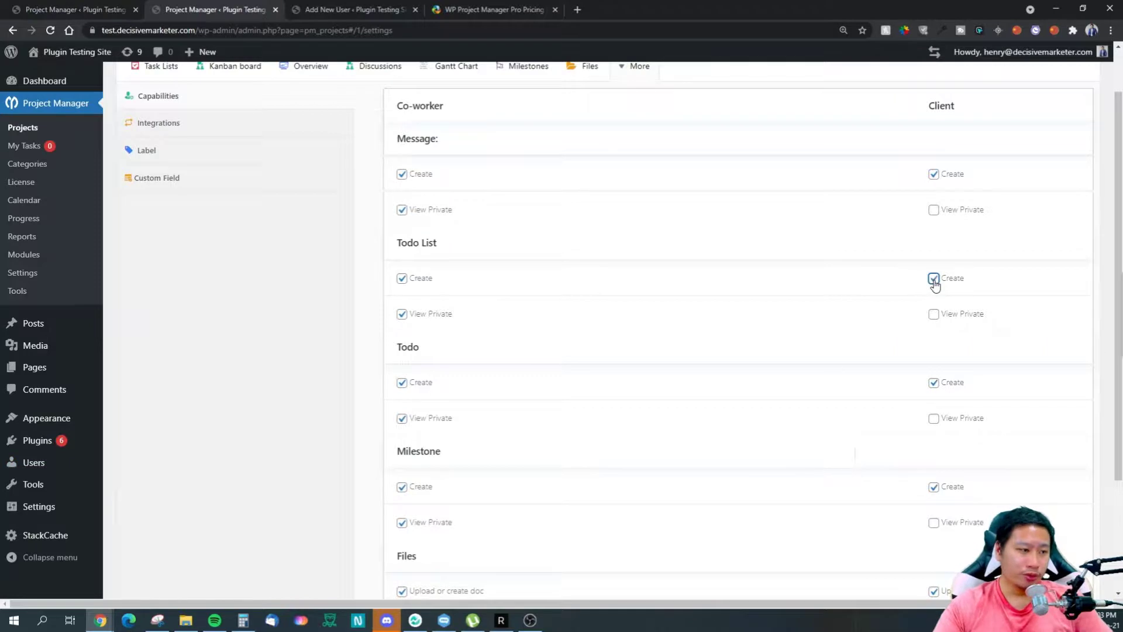
pyautogui.click(934, 382)
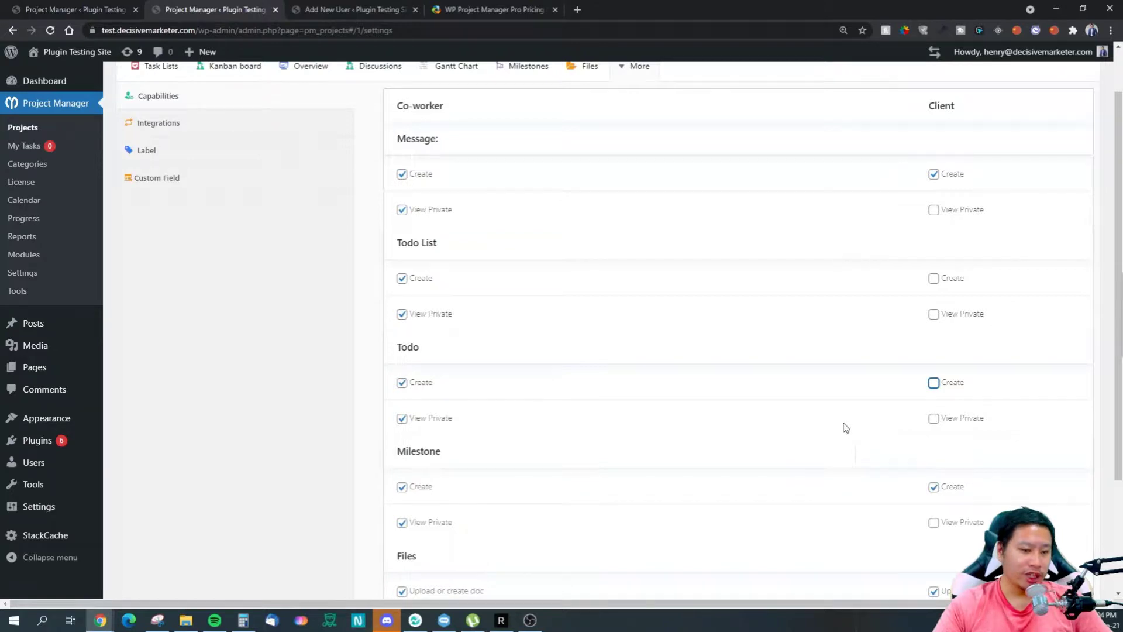
pyautogui.scroll(-1, 846, 428)
pyautogui.click(933, 430)
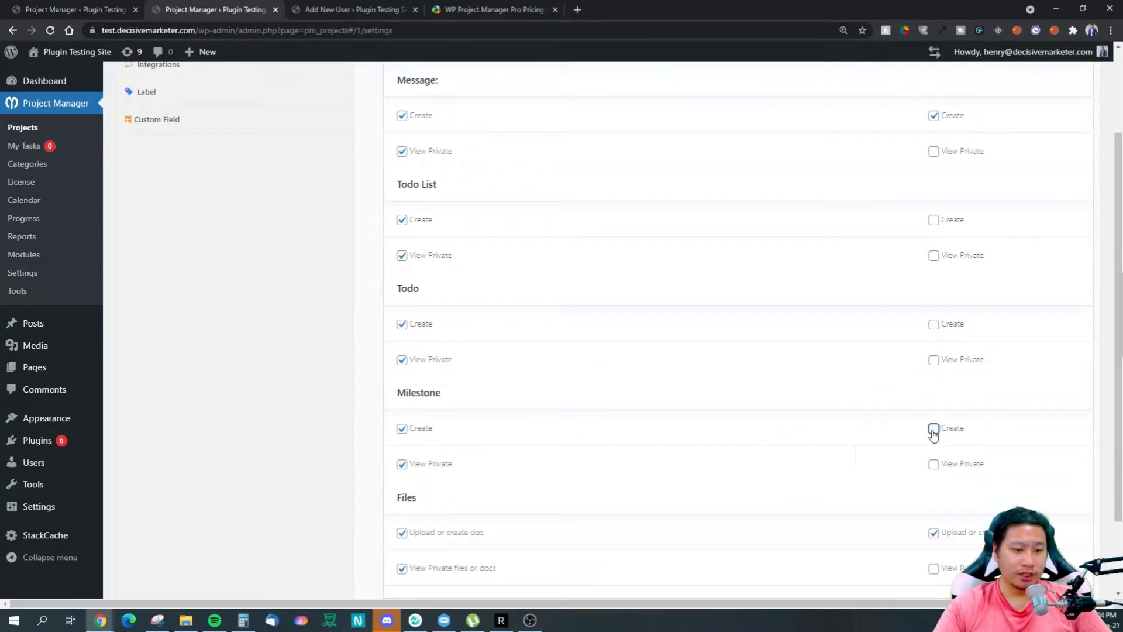
pyautogui.click(934, 431)
pyautogui.scroll(-2, 907, 414)
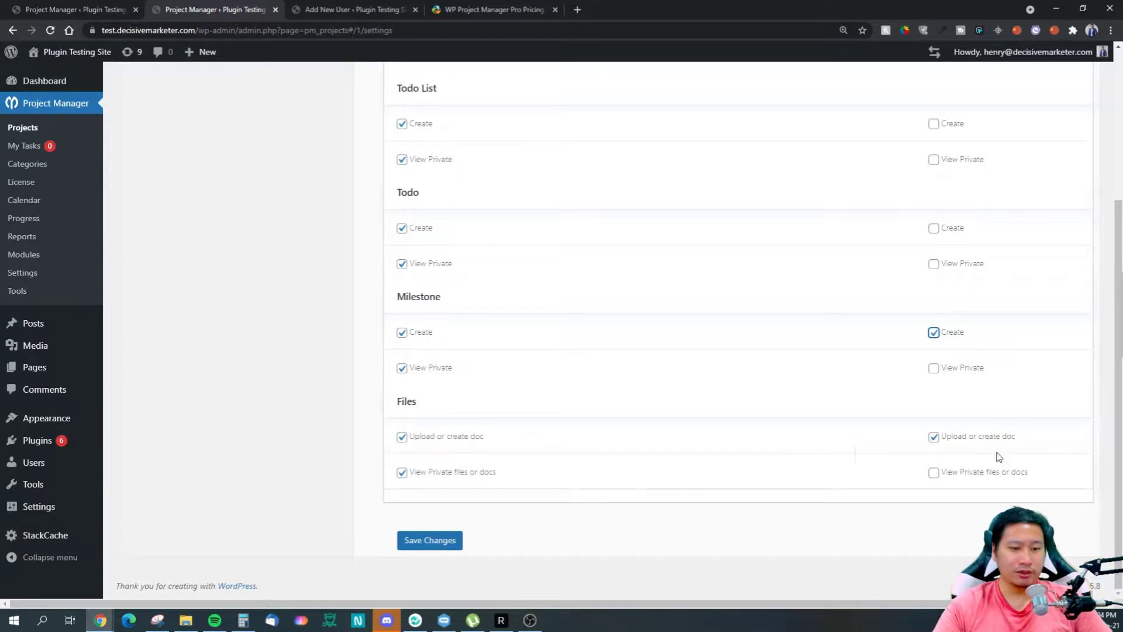
pyautogui.scroll(4, 564, 476)
pyautogui.click(635, 125)
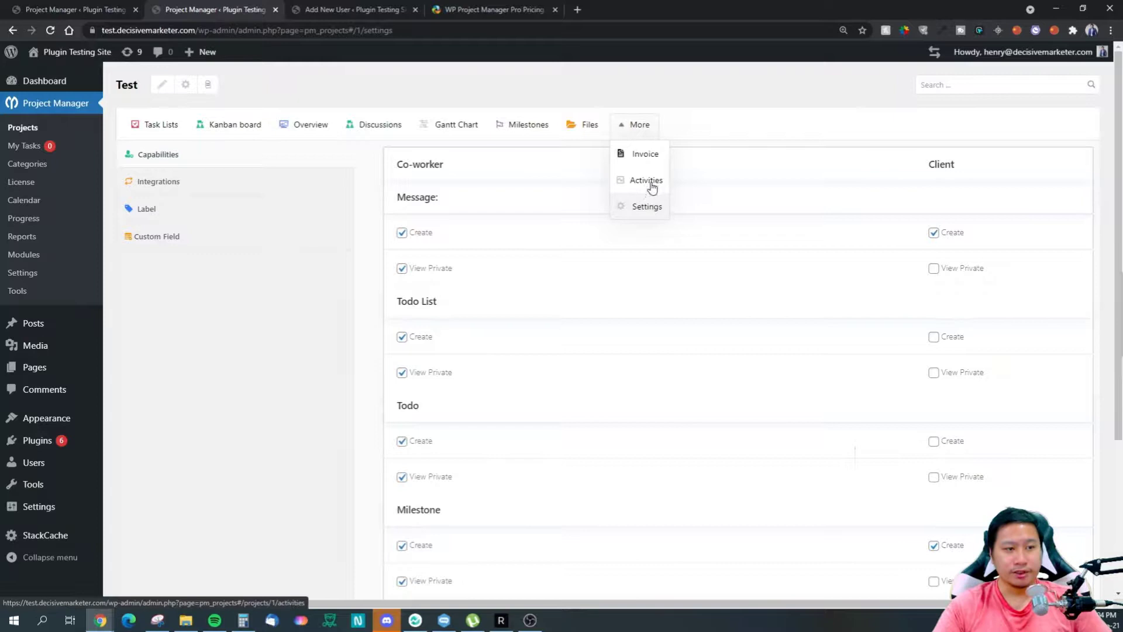
# Step: Check the Slack and GitHub/Bitbucket integrations, then bring up the new-label form
pyautogui.click(195, 191)
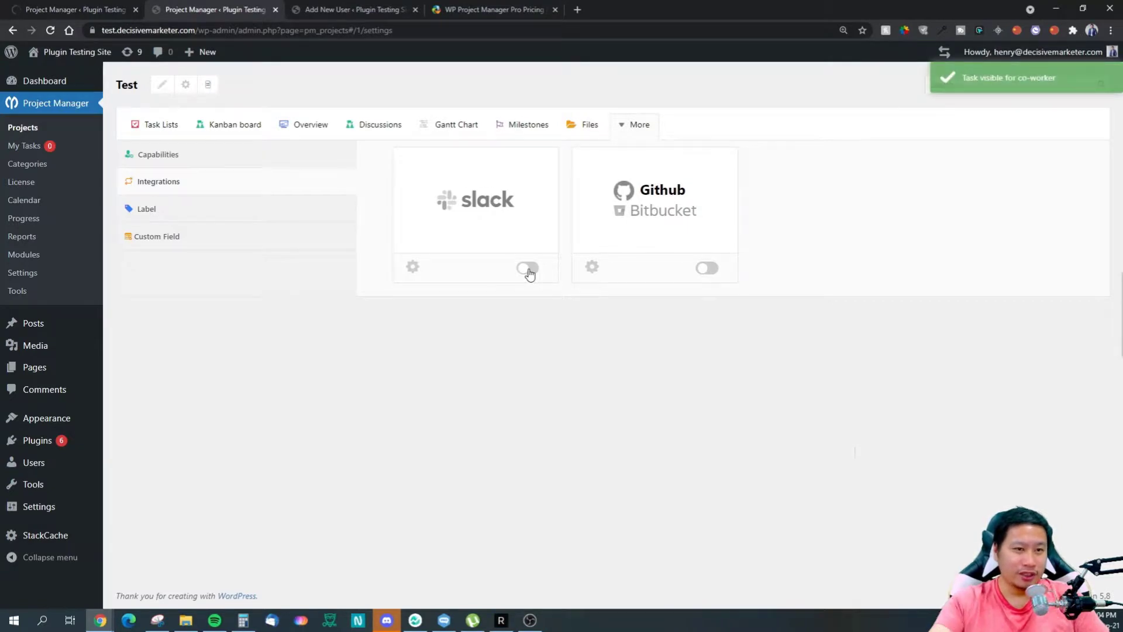
pyautogui.click(165, 218)
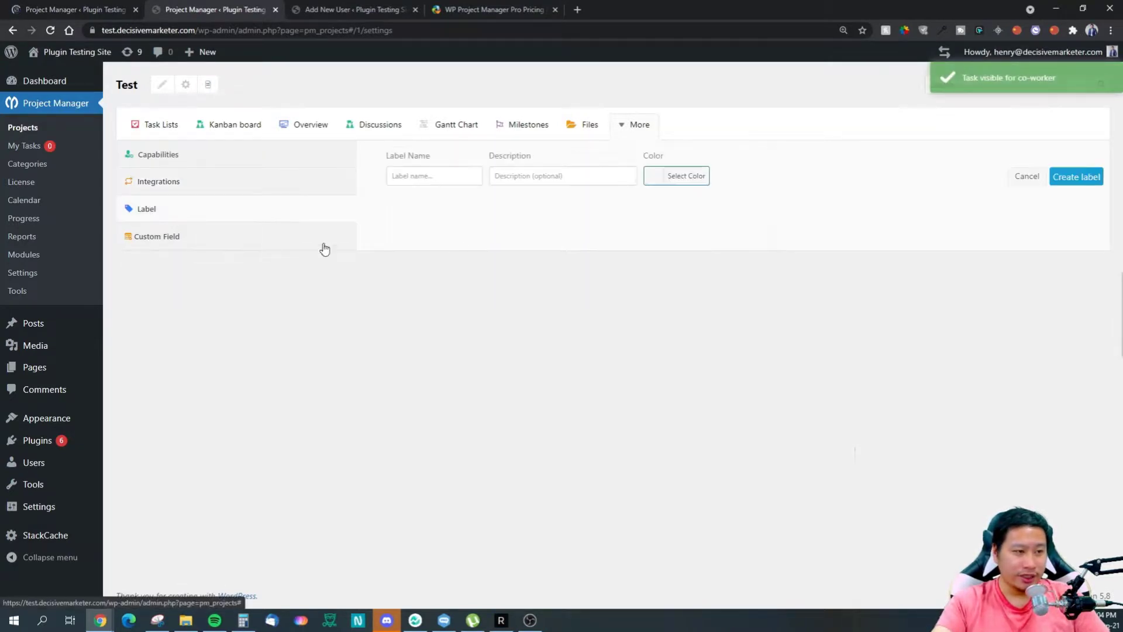
# Step: Flip between the Label and Custom Field settings, then go to My Tasks showing task Test
pyautogui.click(409, 182)
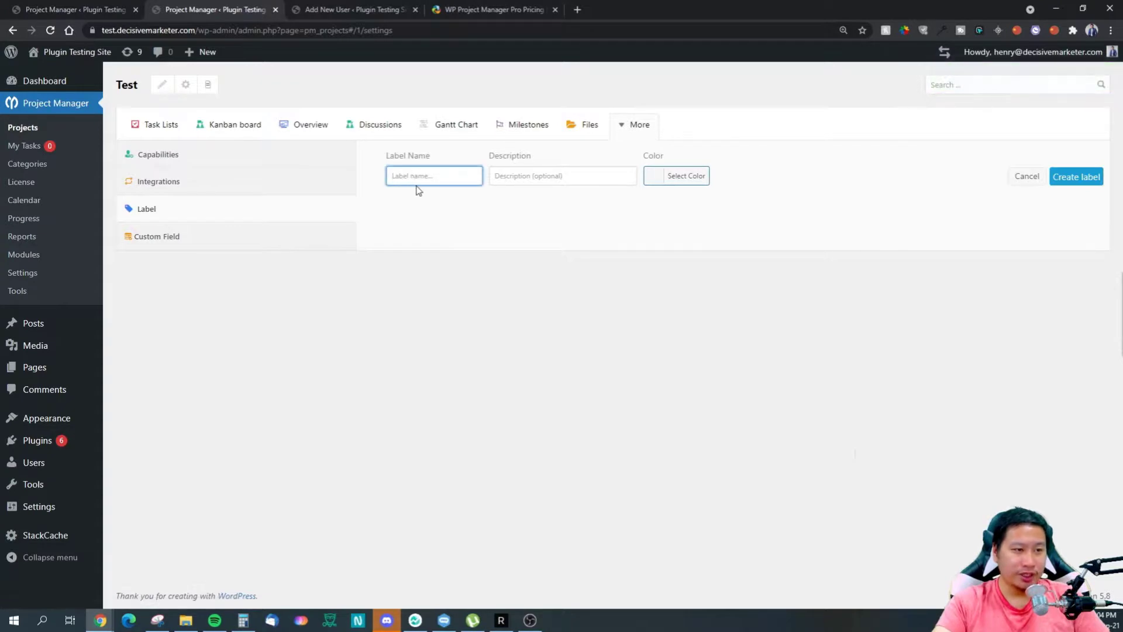
pyautogui.click(208, 245)
pyautogui.click(200, 217)
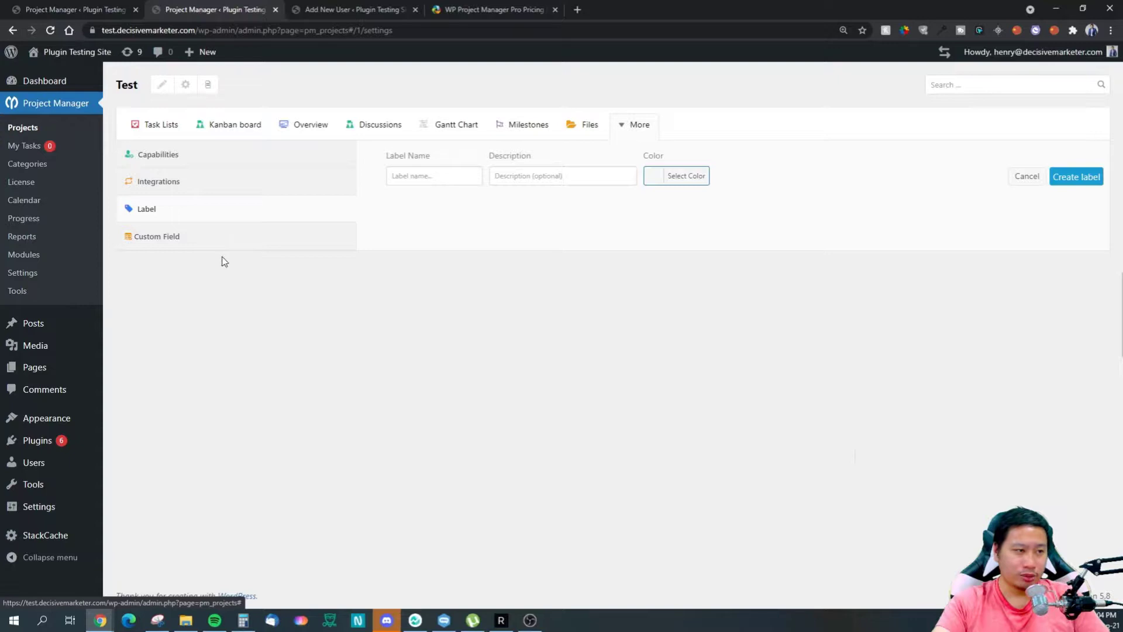
pyautogui.click(234, 243)
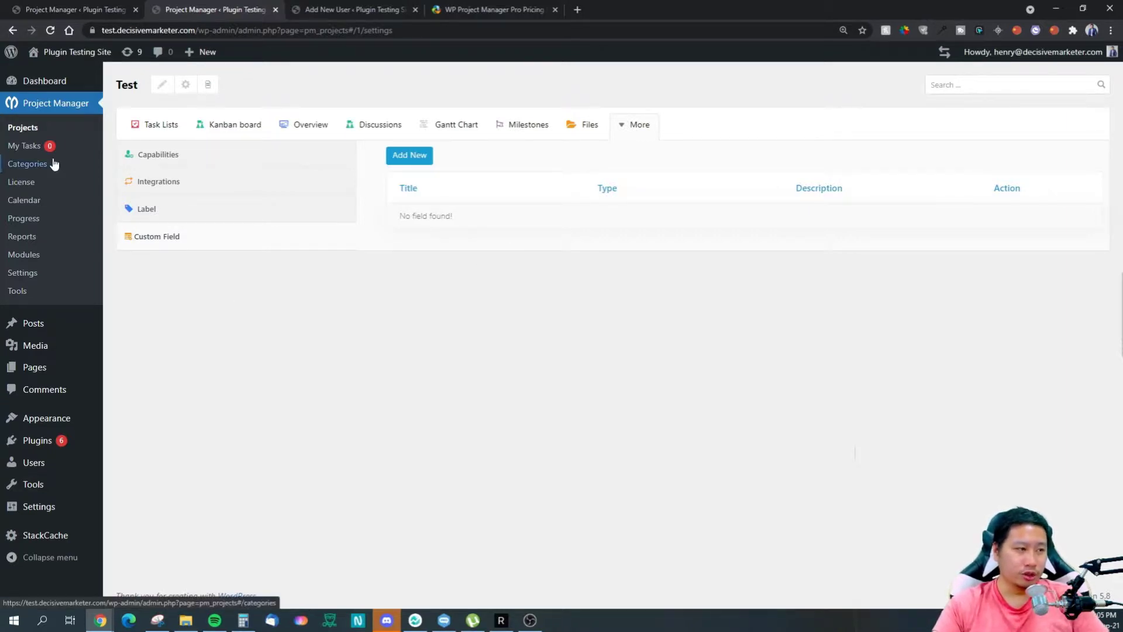
pyautogui.click(24, 146)
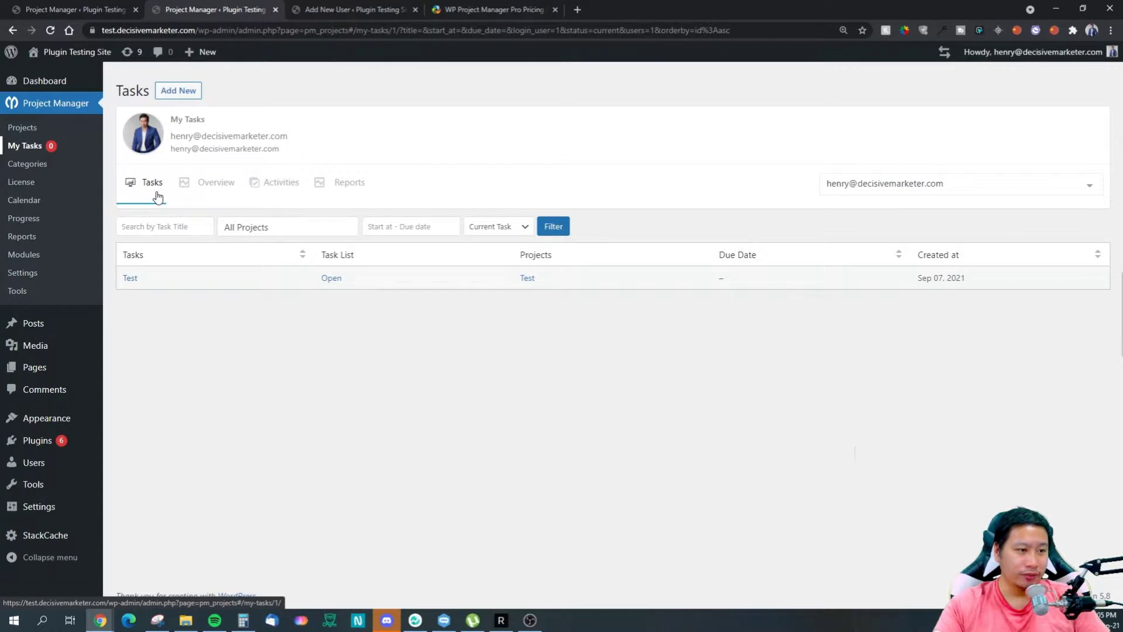
# Step: Look over the My Tasks Overview charts, opening and closing the user selector without changes
pyautogui.click(215, 184)
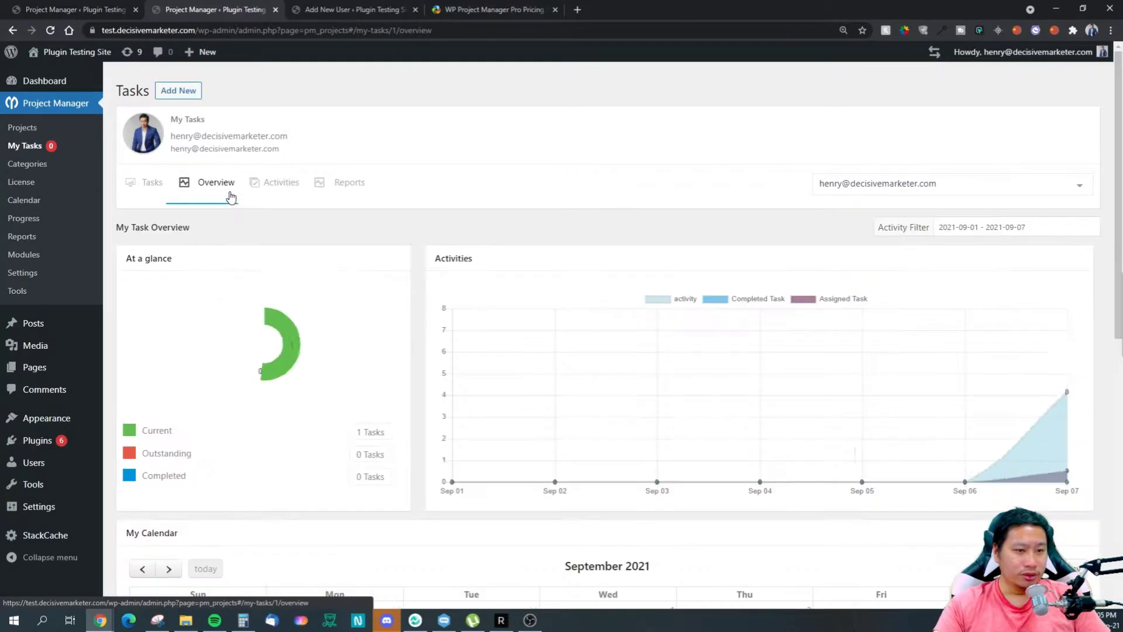
pyautogui.click(843, 183)
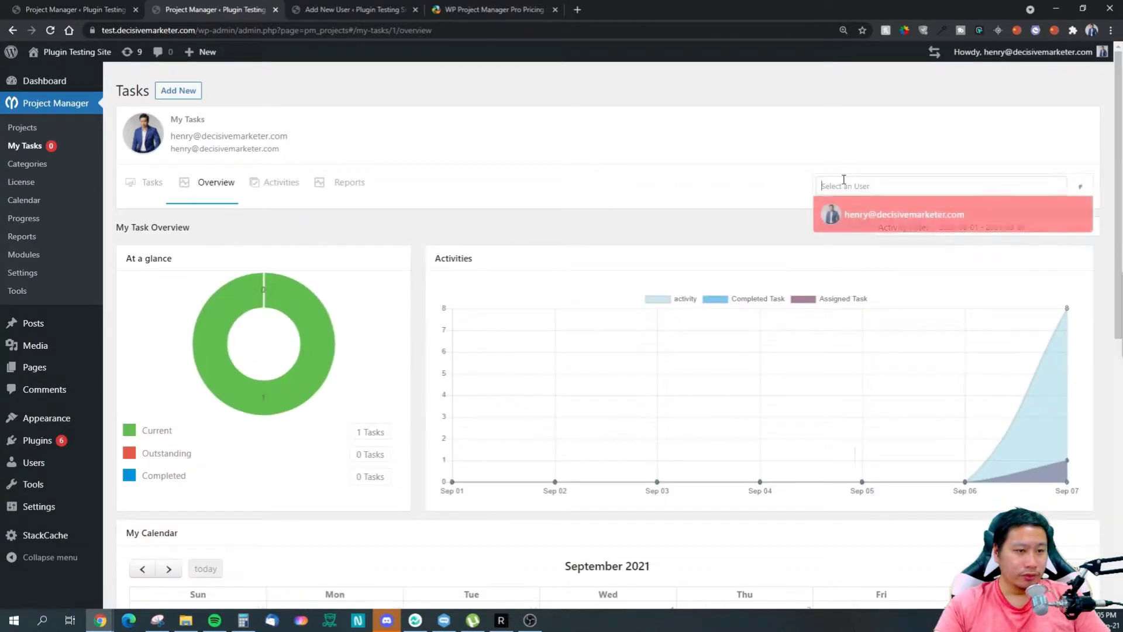
pyautogui.click(724, 196)
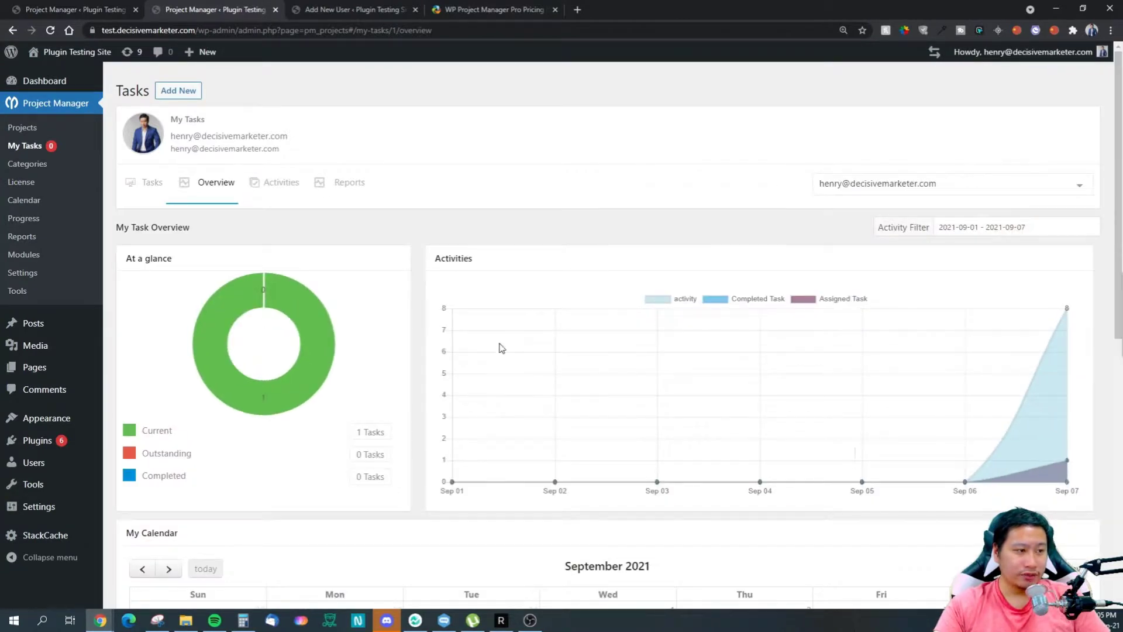
pyautogui.click(869, 188)
pyautogui.scroll(-4, 770, 362)
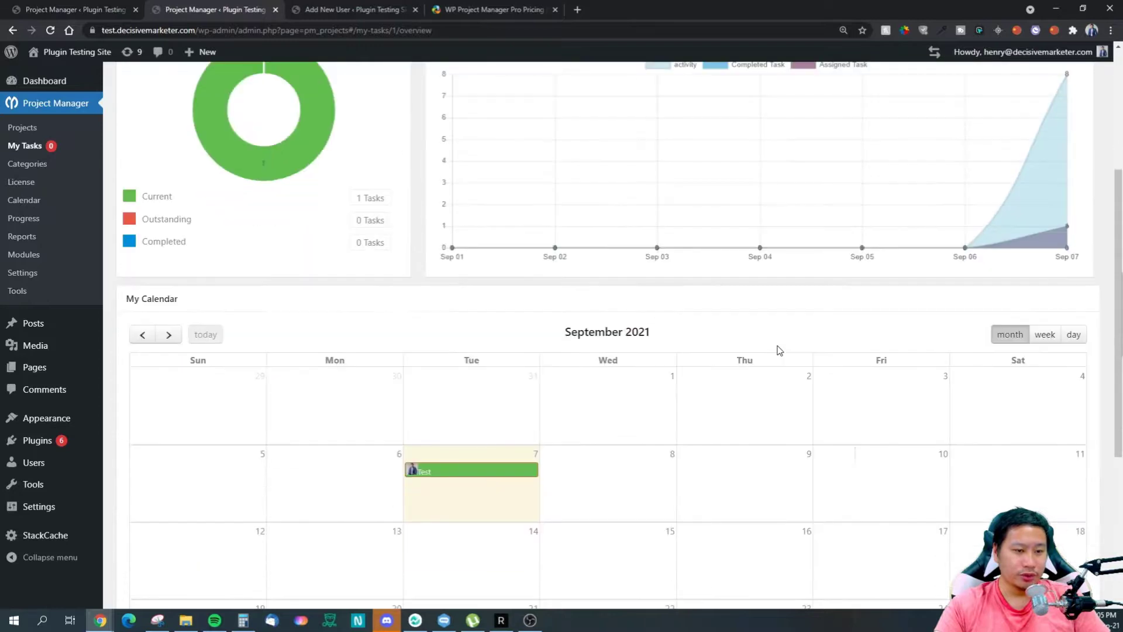
pyautogui.scroll(3, 778, 349)
pyautogui.click(554, 208)
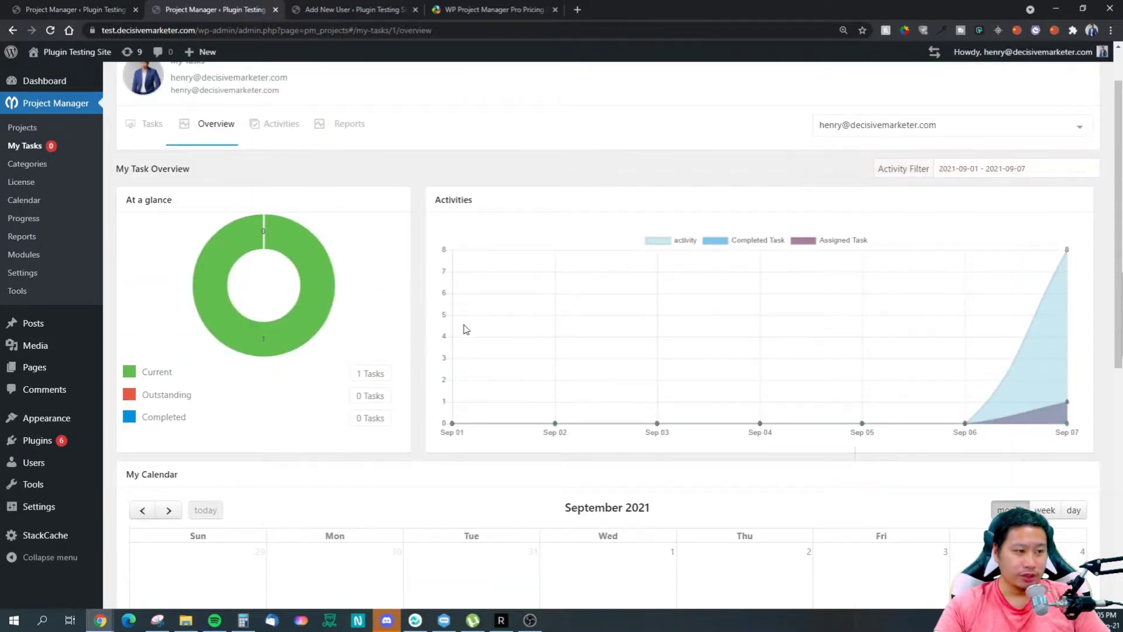
pyautogui.scroll(-8, 440, 321)
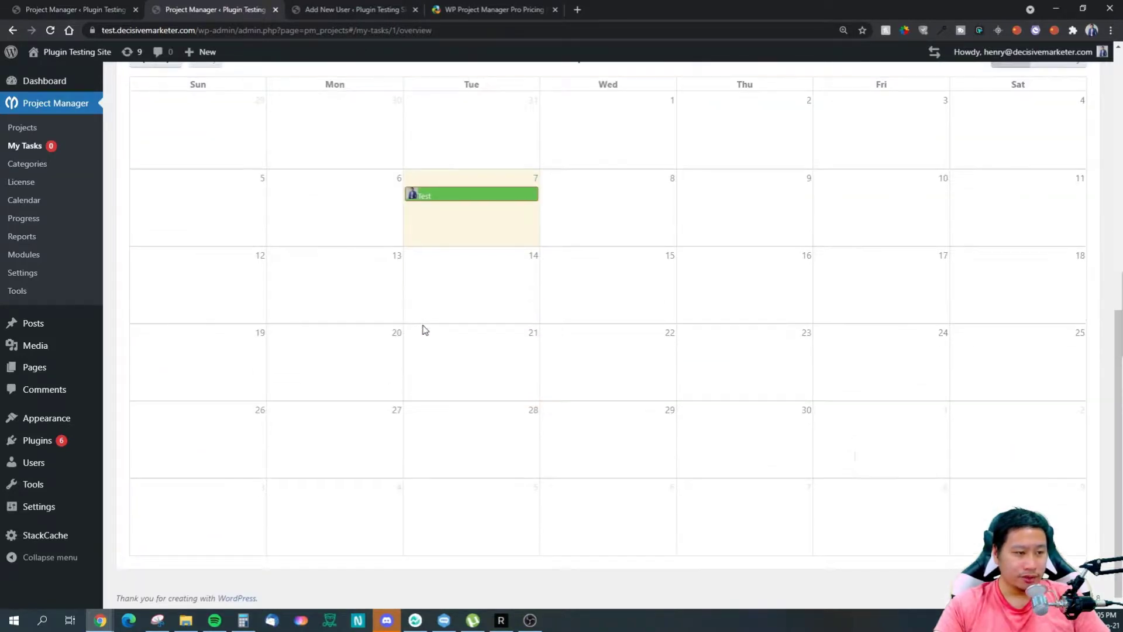
pyautogui.scroll(8, 419, 326)
pyautogui.scroll(1, 425, 326)
# Step: Review the Activities and Reports tabs, then go to the Calendar page
pyautogui.click(275, 181)
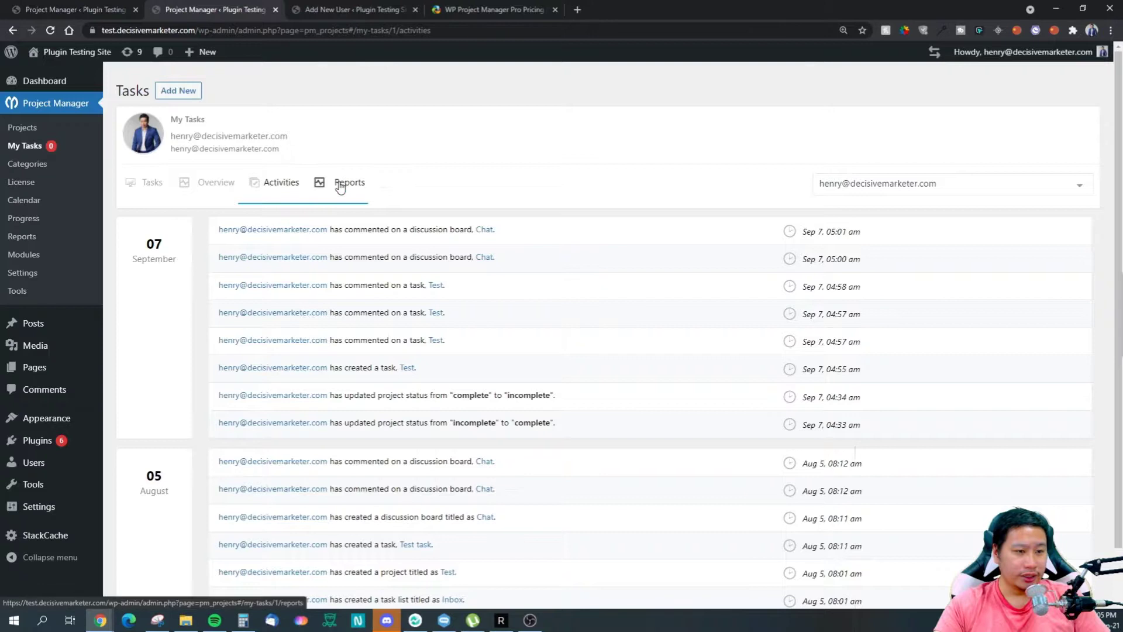
pyautogui.click(341, 183)
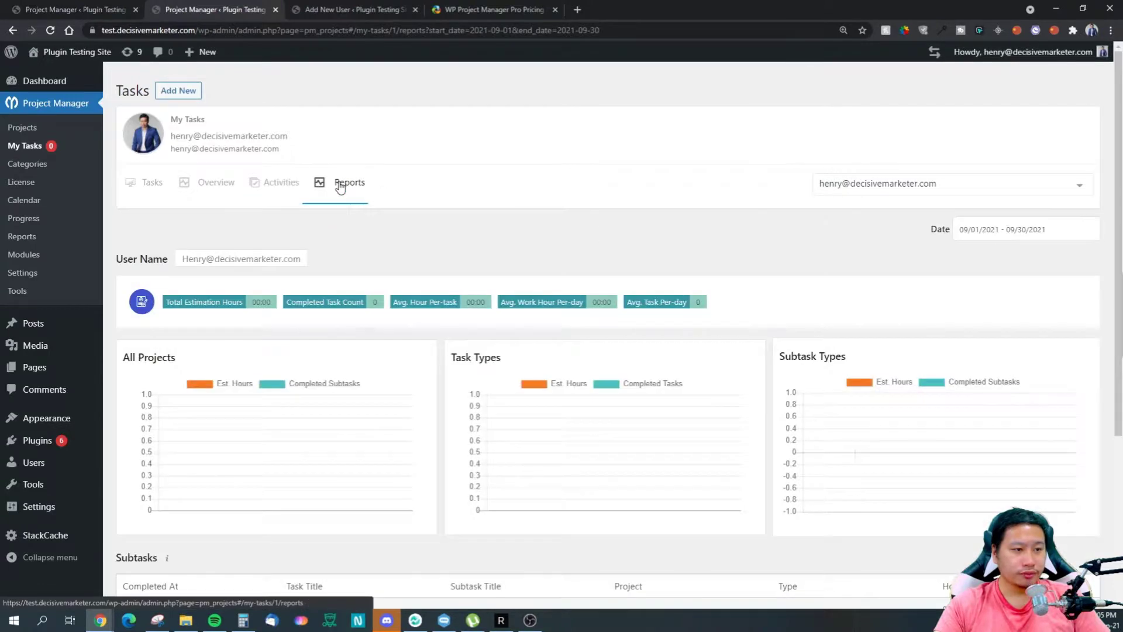
pyautogui.scroll(-4, 452, 289)
pyautogui.scroll(4, 452, 289)
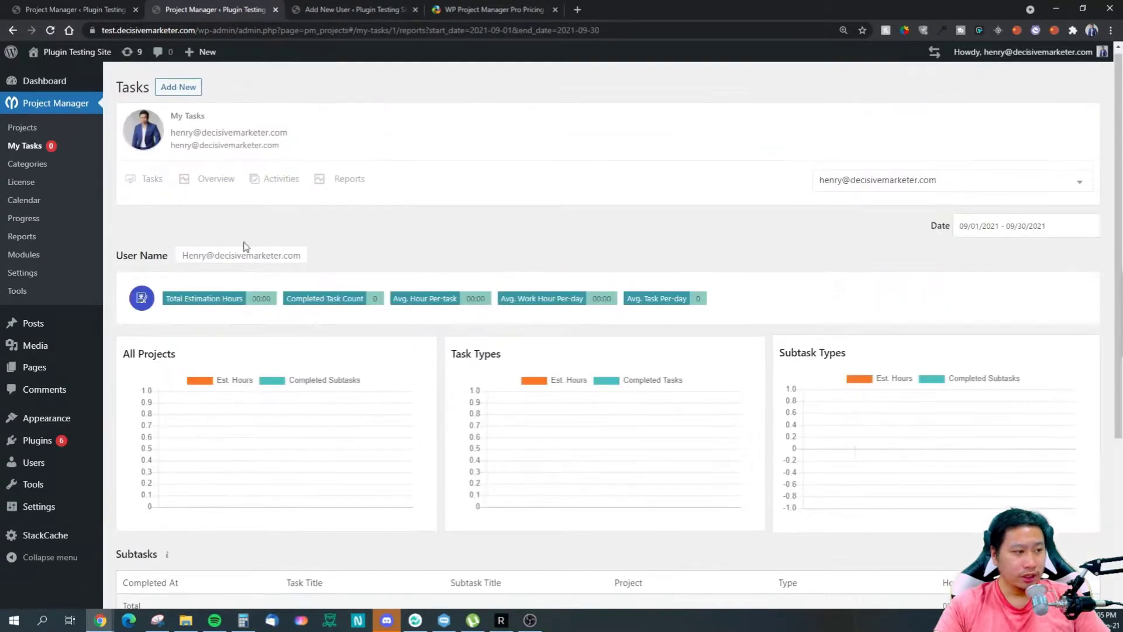
pyautogui.click(19, 201)
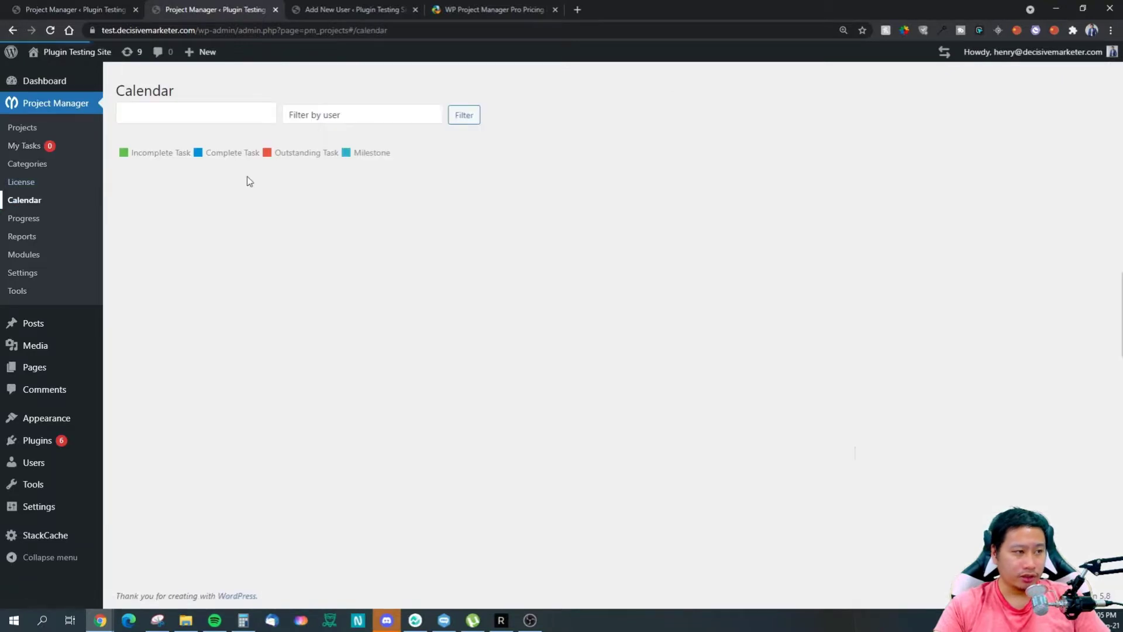
# Step: Filter the calendar to project Test, showing its 7 September task, then go to Categories
pyautogui.click(173, 117)
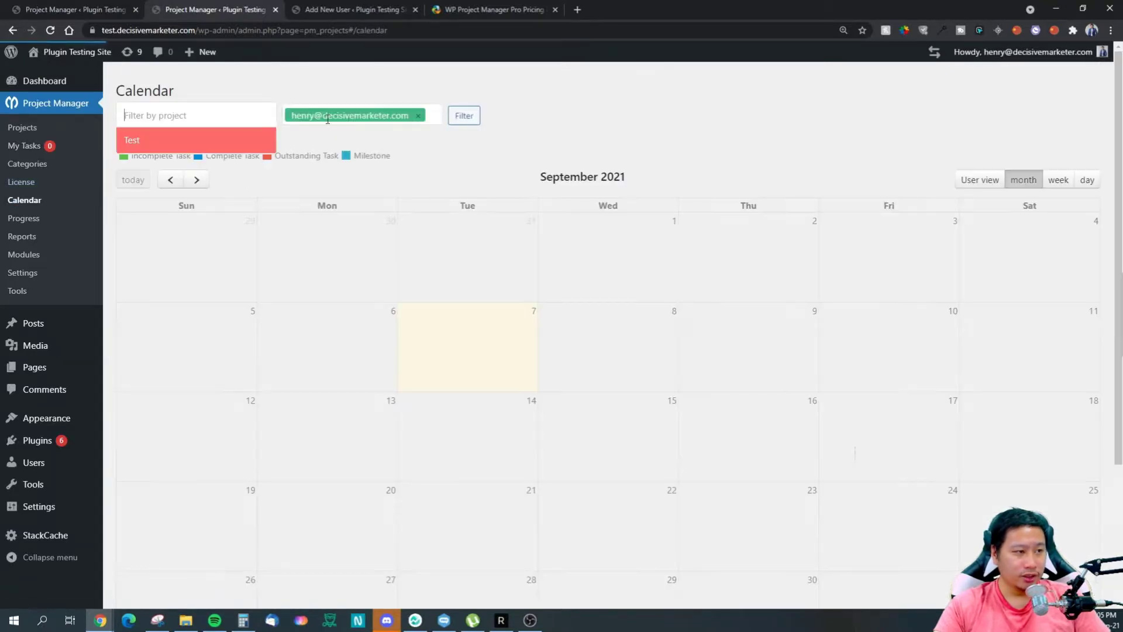
pyautogui.press('Return')
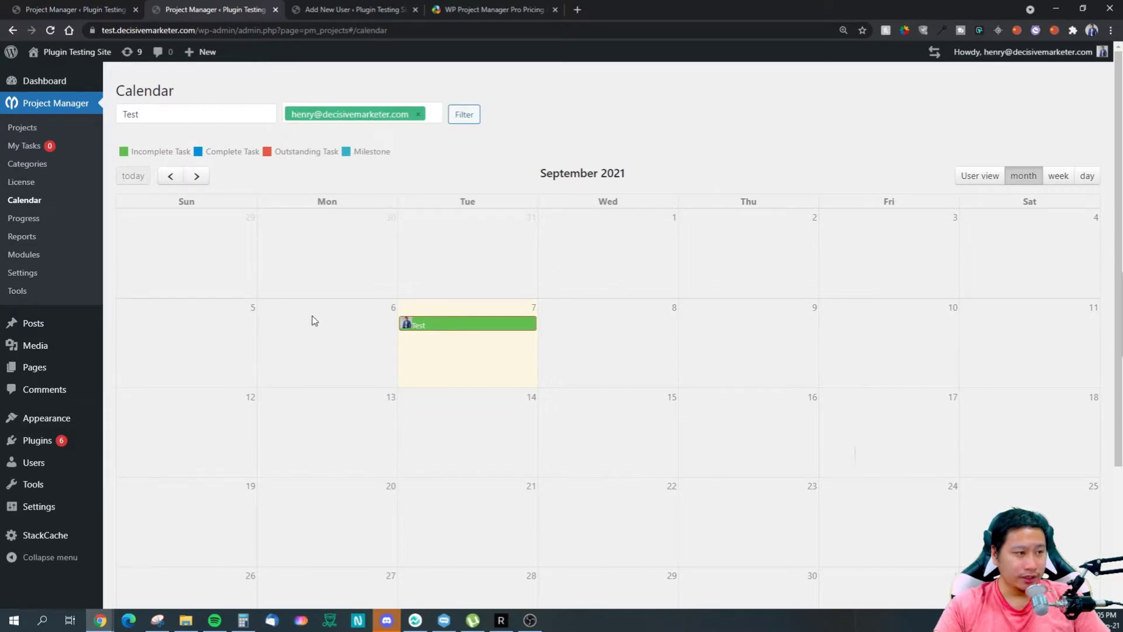
pyautogui.click(39, 167)
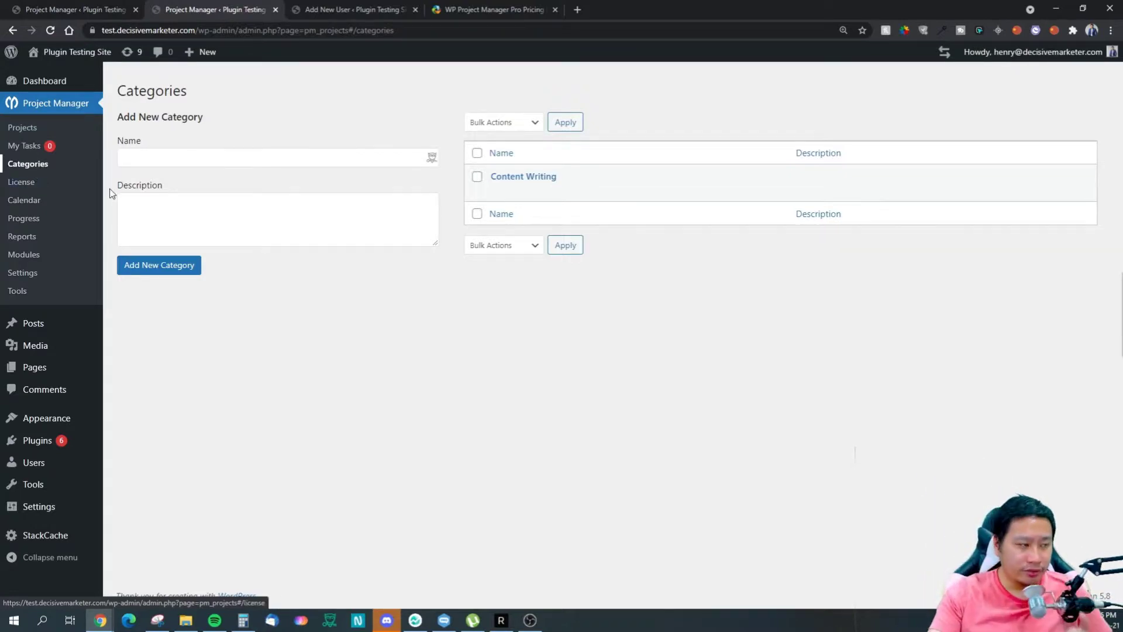
# Step: View the Progress timeline and the Reports cards, then return to the Projects list
pyautogui.click(31, 226)
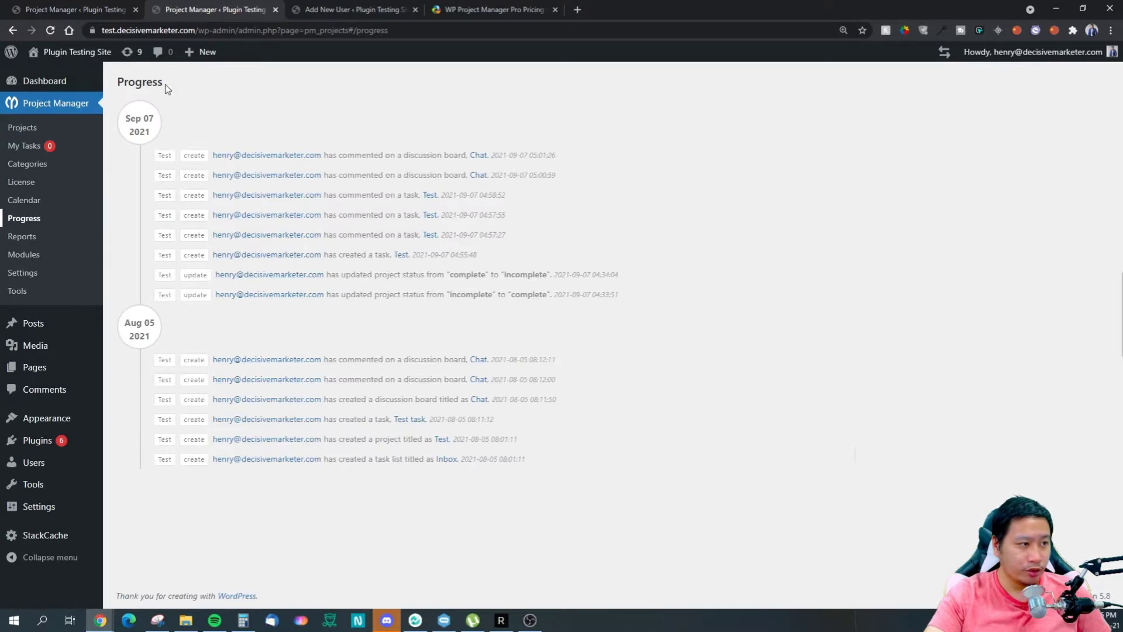
pyautogui.click(38, 239)
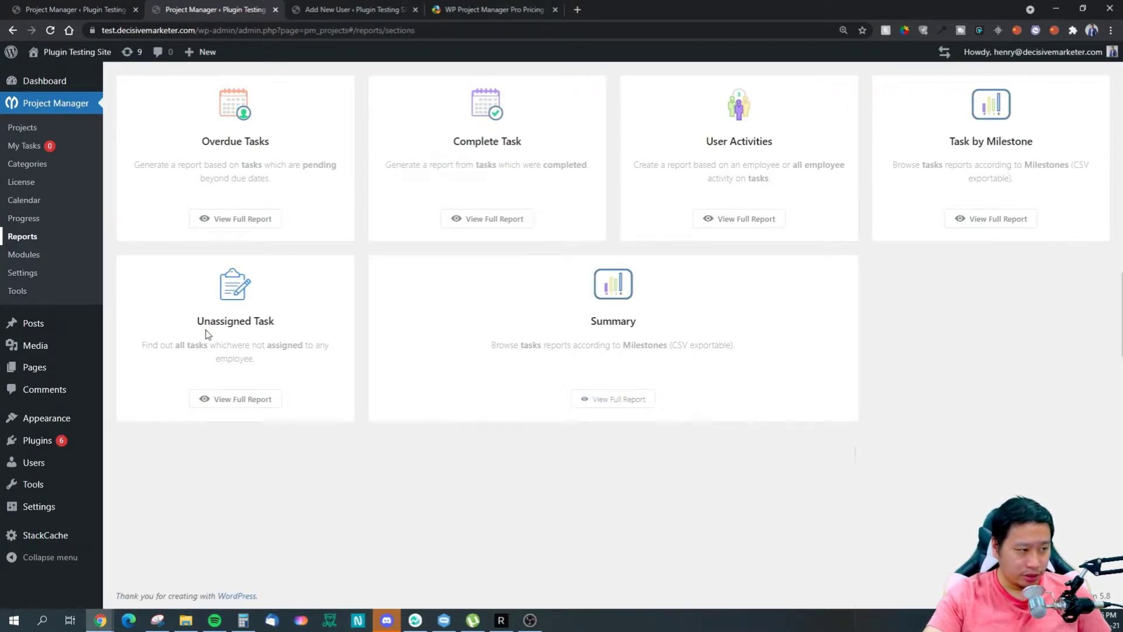
pyautogui.click(63, 127)
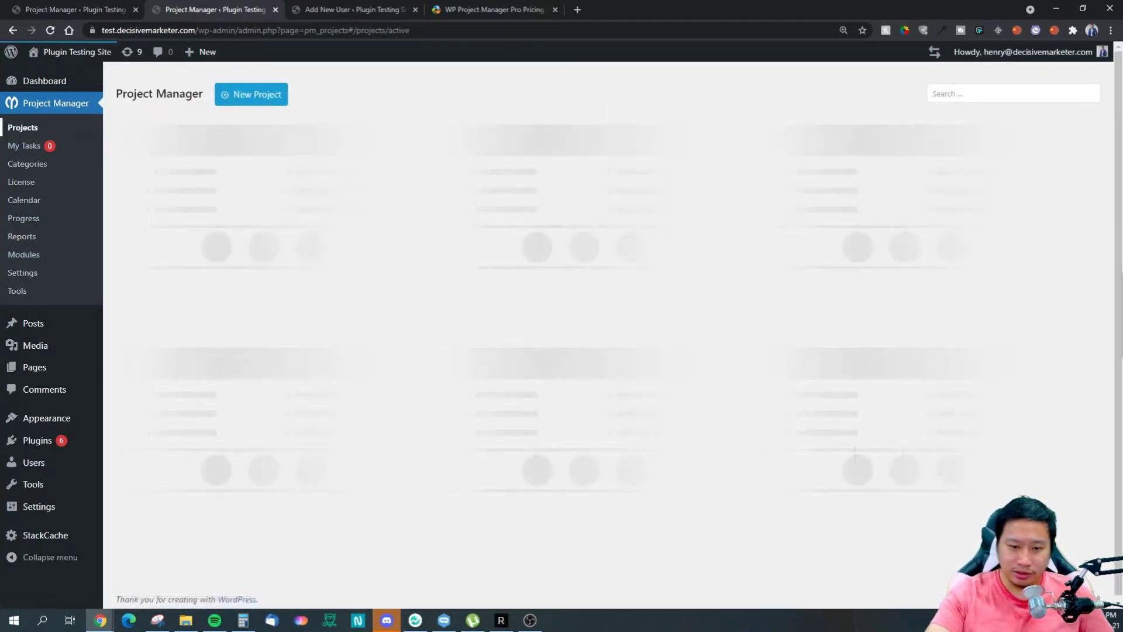